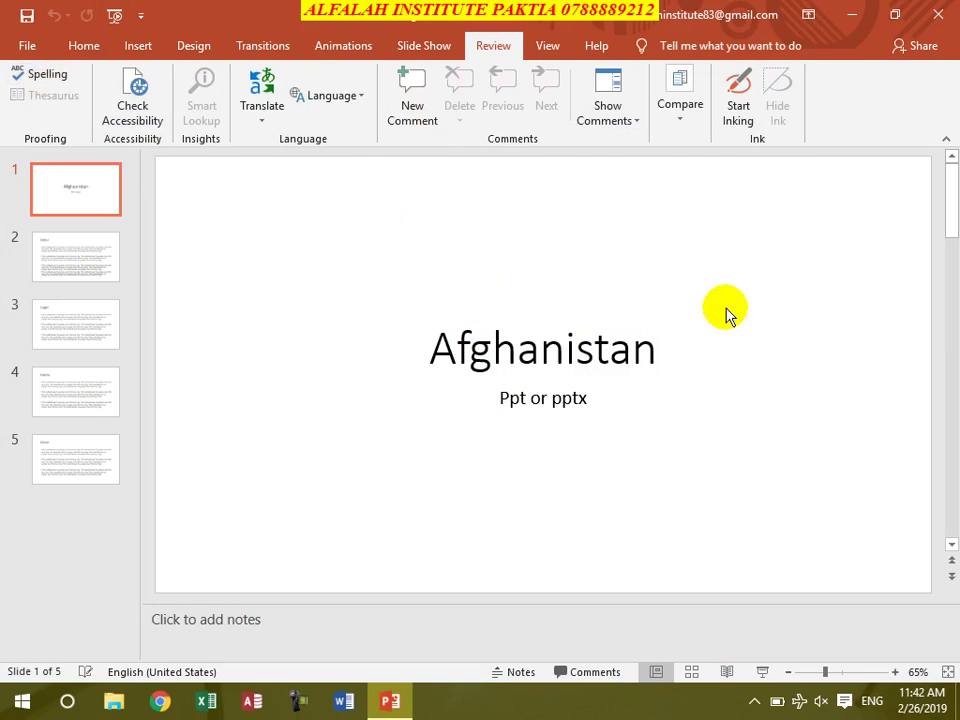
- On the Kabul slide, select the word 'brown' and run the accessibility check
click(69, 262)
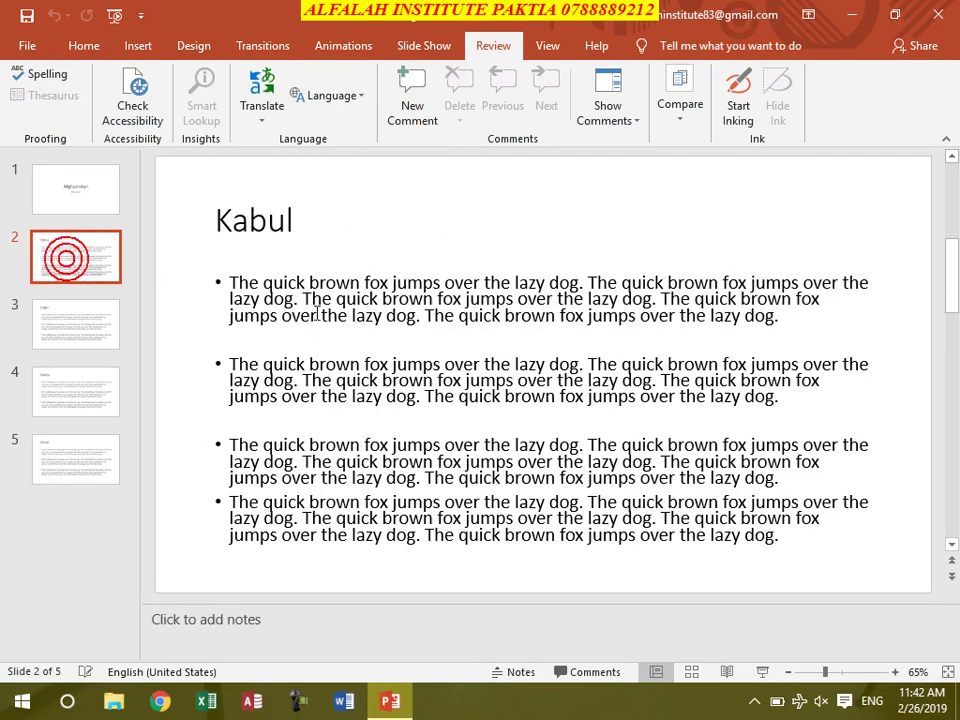
click(313, 283)
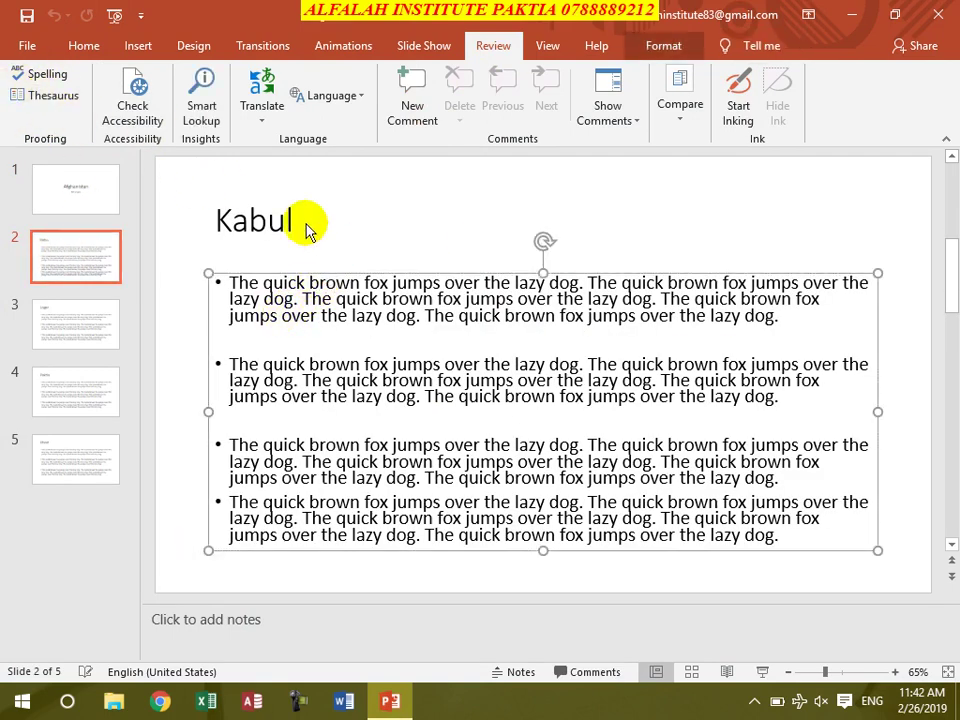
double_click(333, 283)
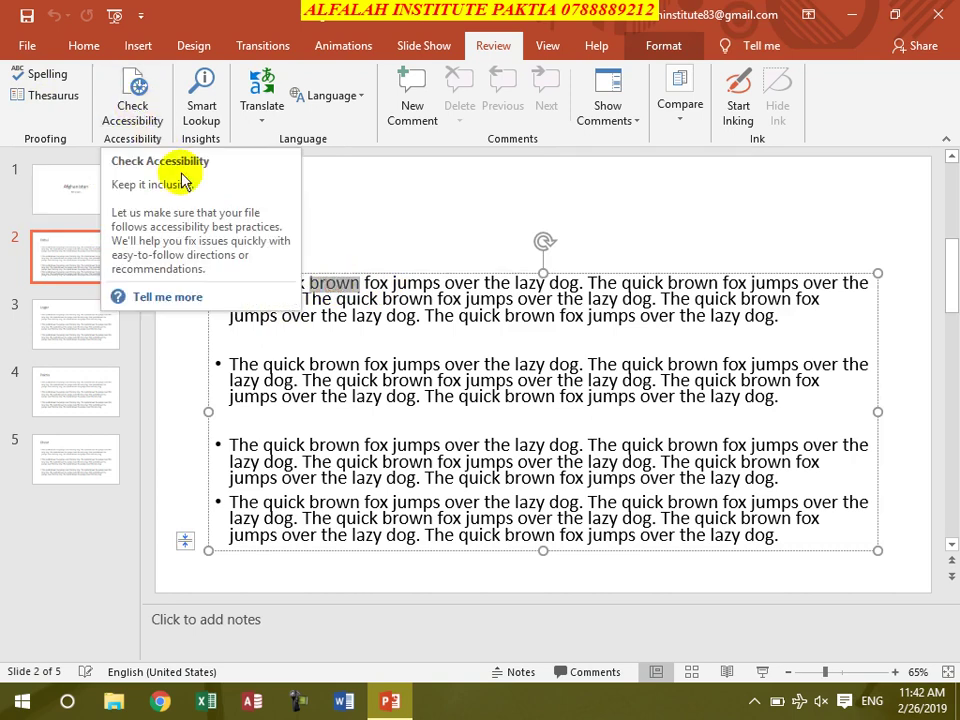
click(137, 110)
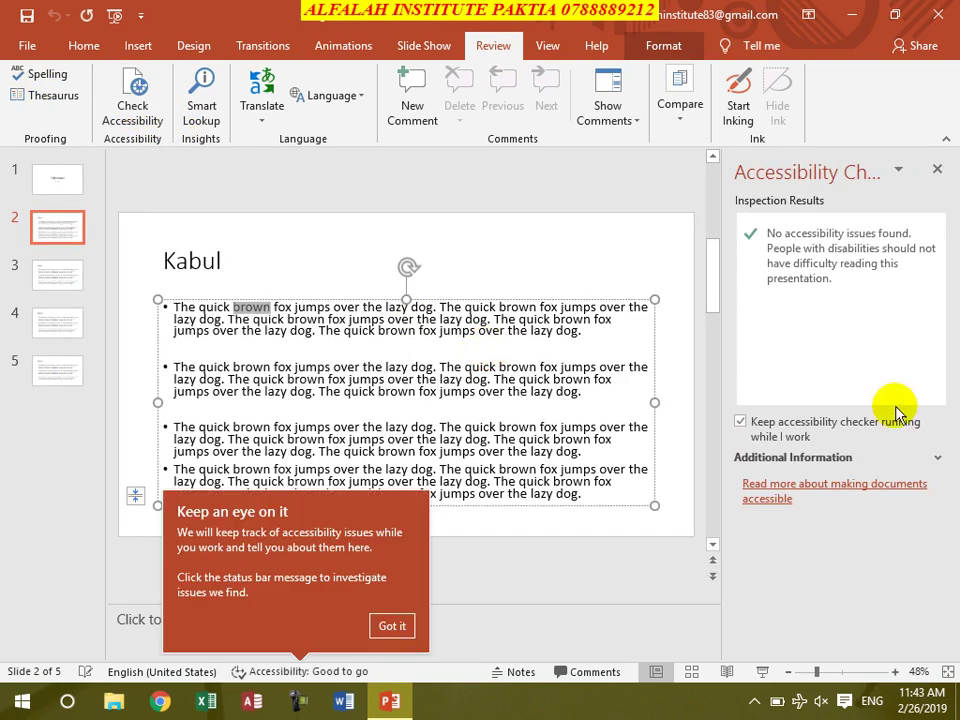
click(937, 169)
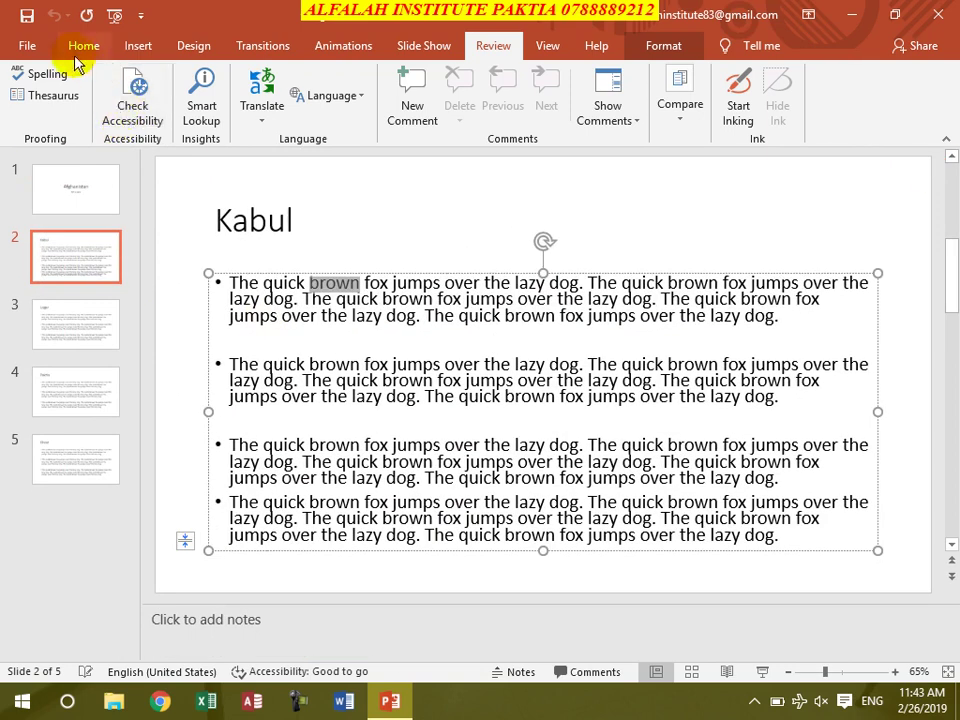
- Review the Check for Issues options under File > Info, then return to the slides
click(33, 48)
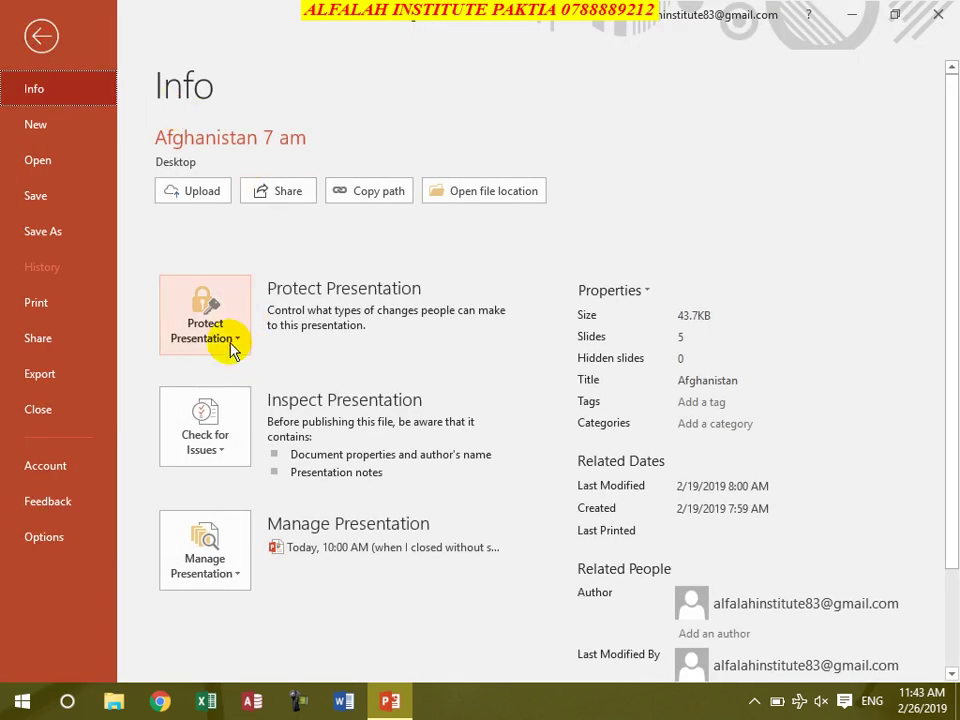
click(228, 428)
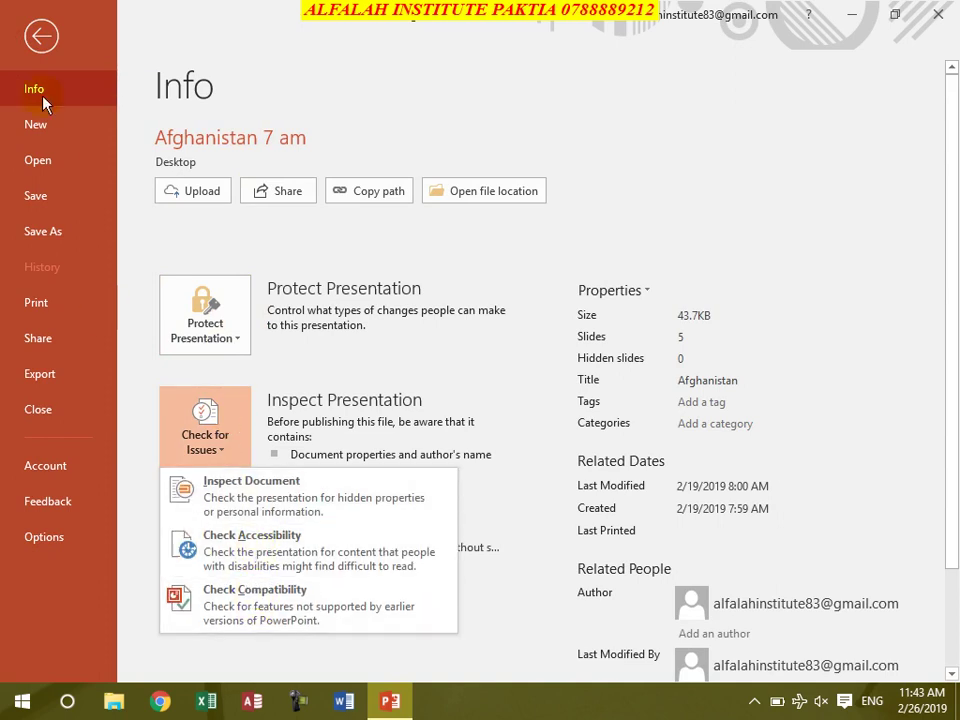
click(41, 44)
click(41, 44)
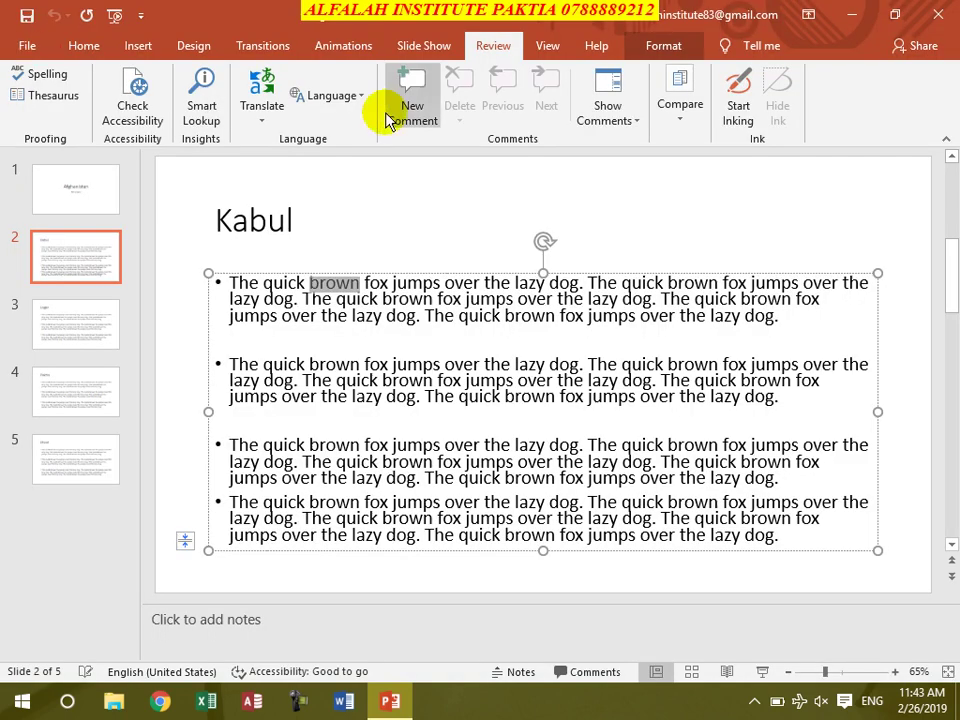
click(262, 121)
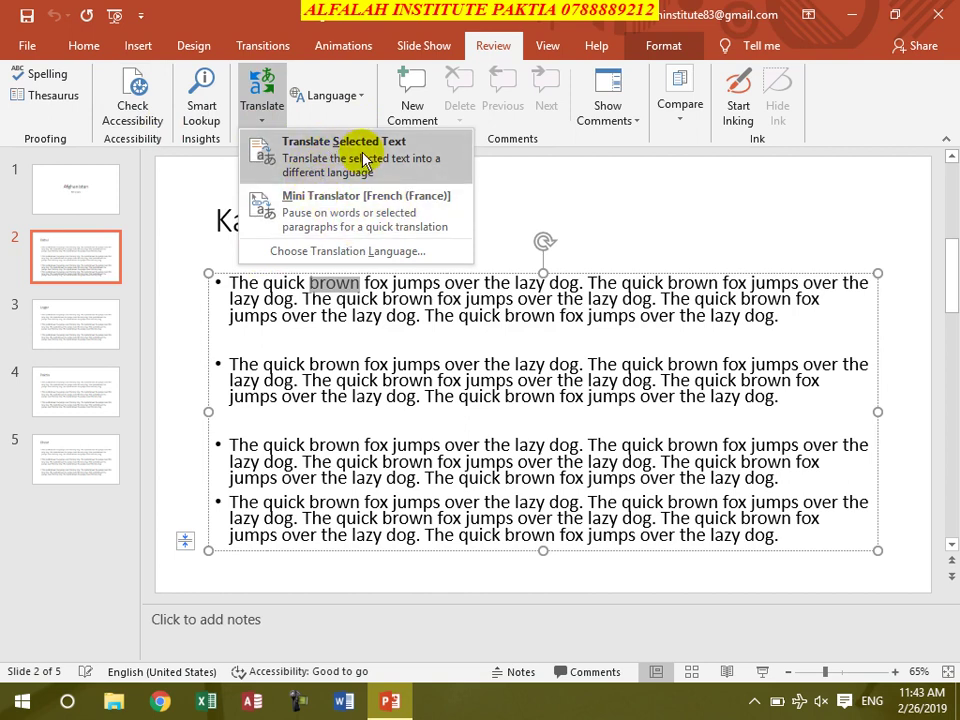
click(358, 97)
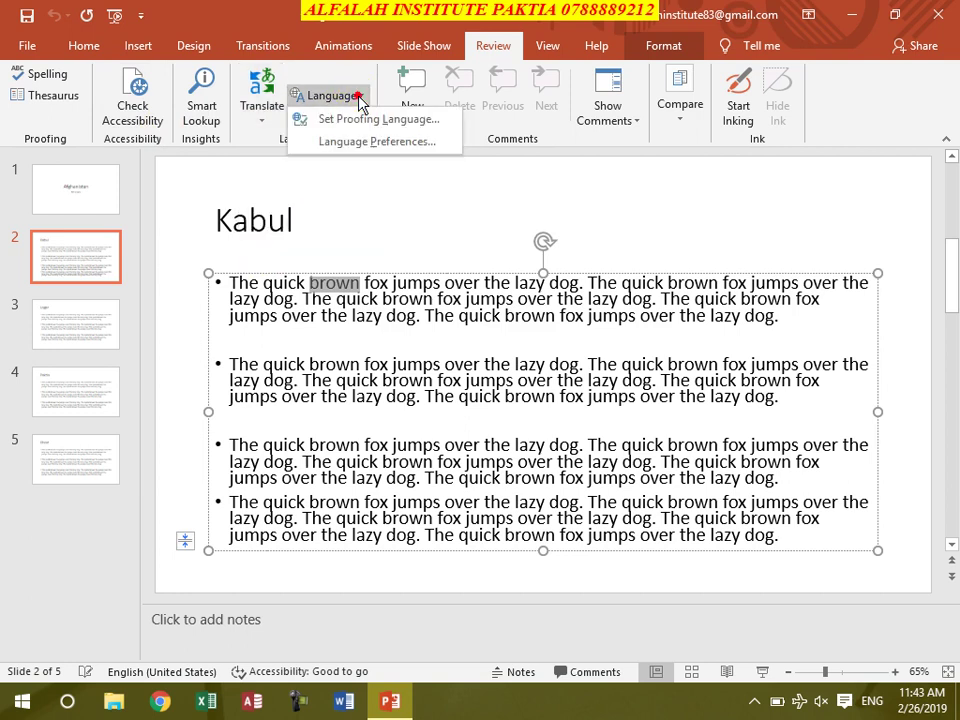
click(395, 160)
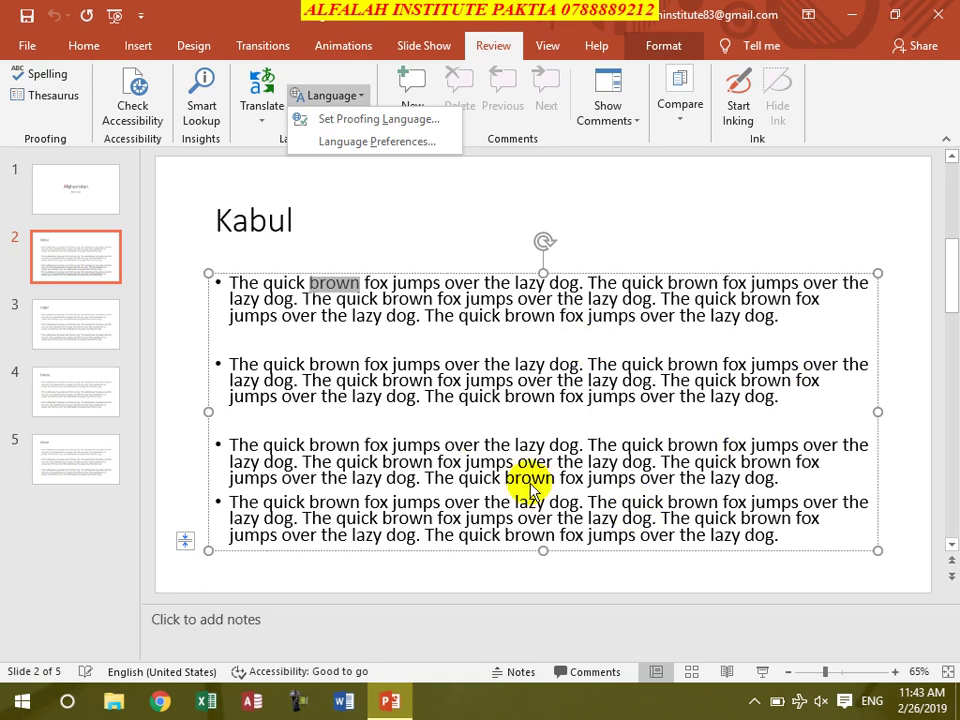
click(430, 318)
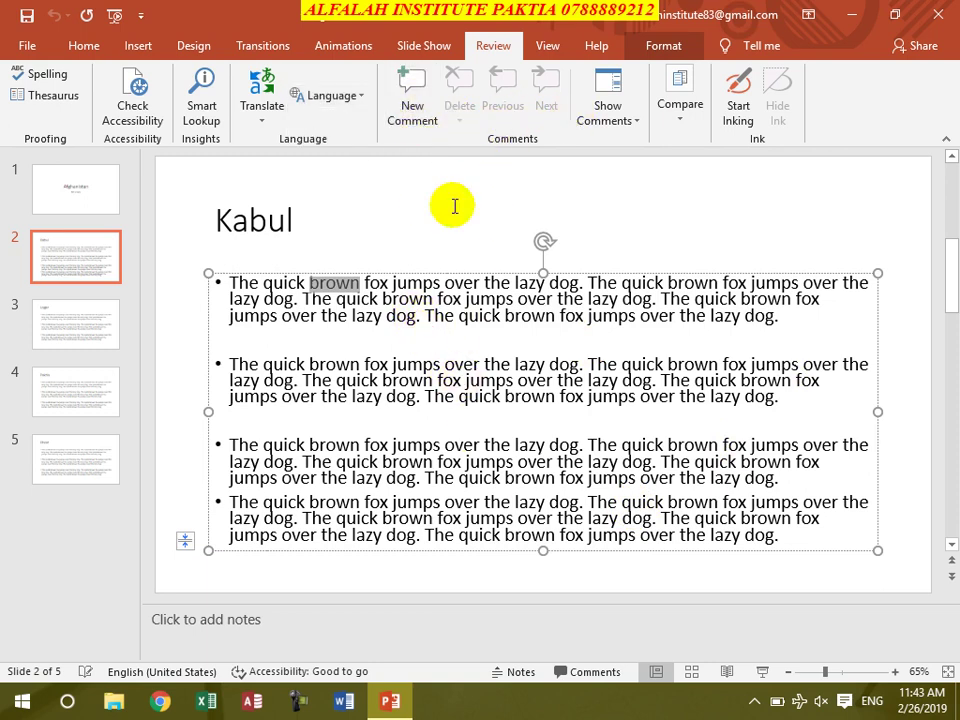
- Add comment 'sadfasdfasd' on the first bullet and 'asdffsd' on the second bullet
click(425, 362)
click(634, 122)
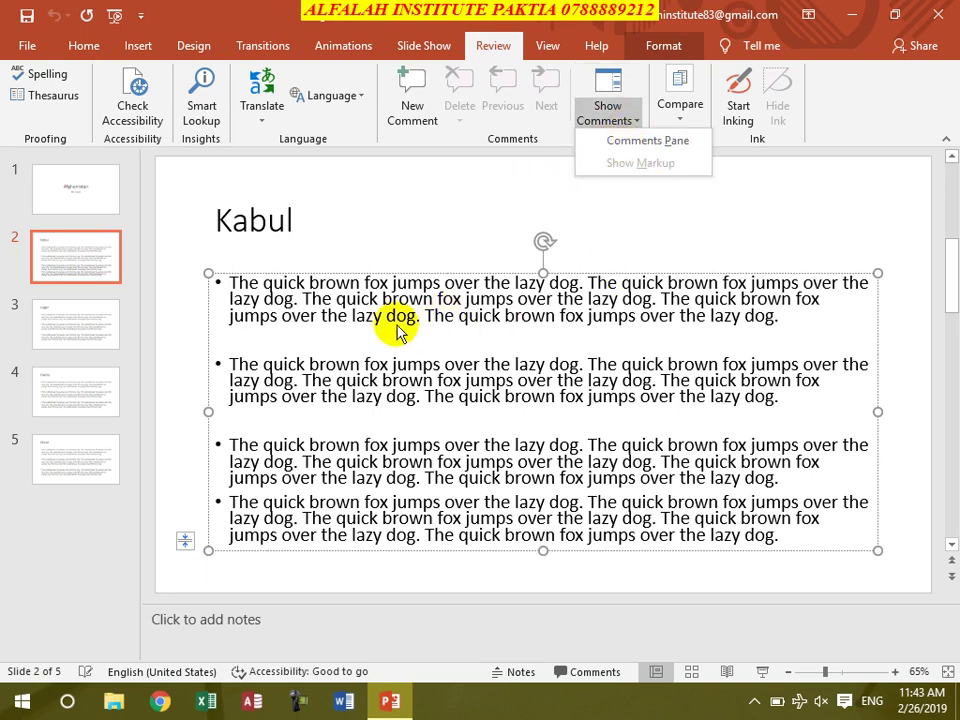
click(387, 283)
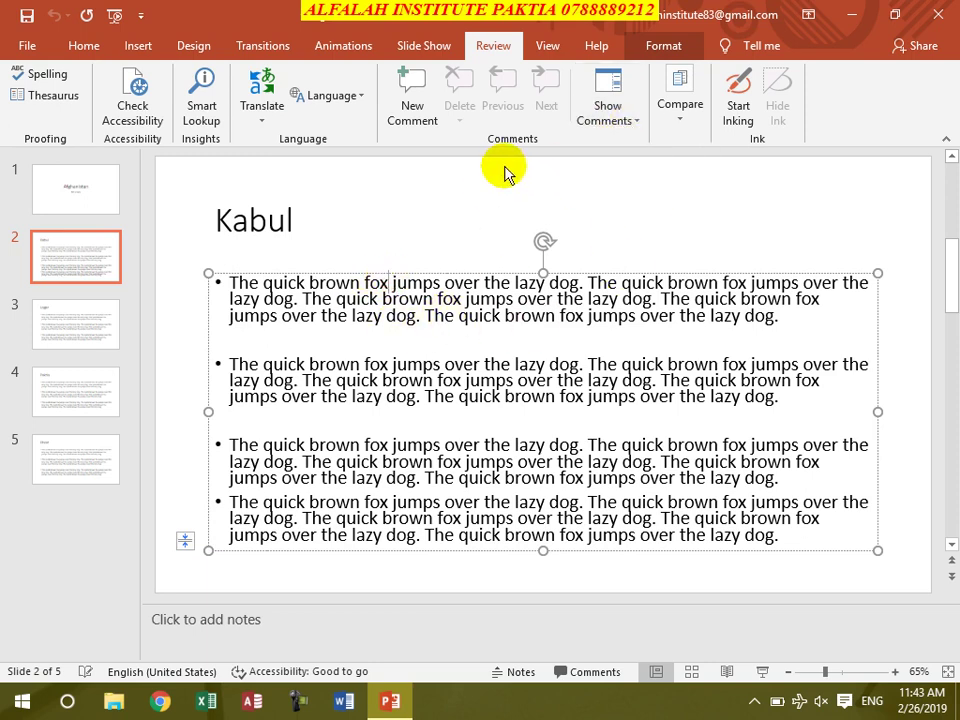
click(412, 97)
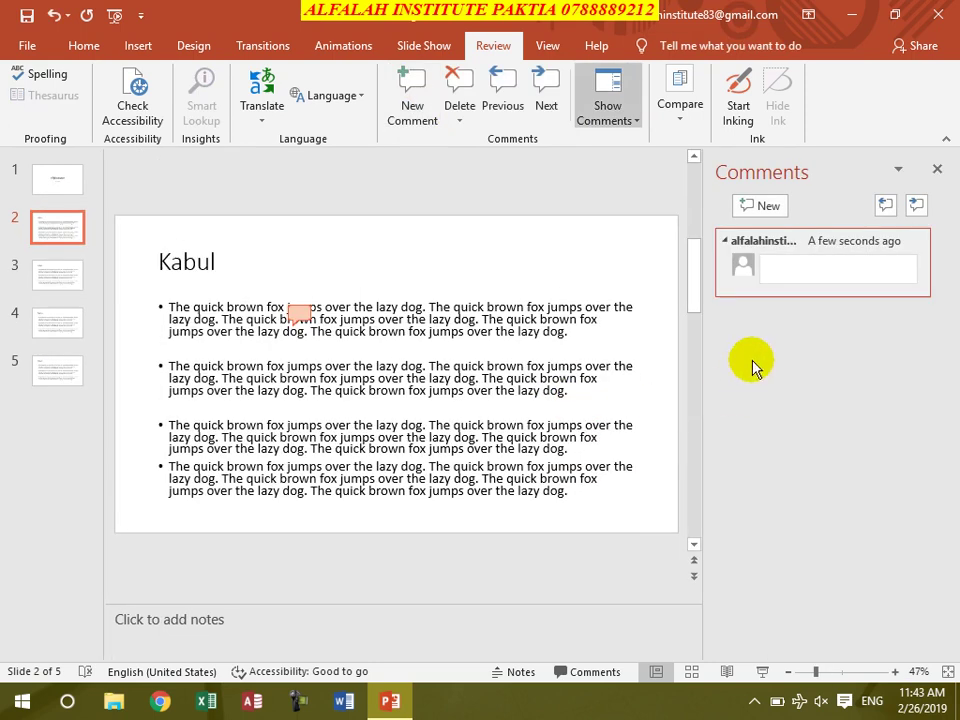
text(sadfasdfasd)
click(370, 375)
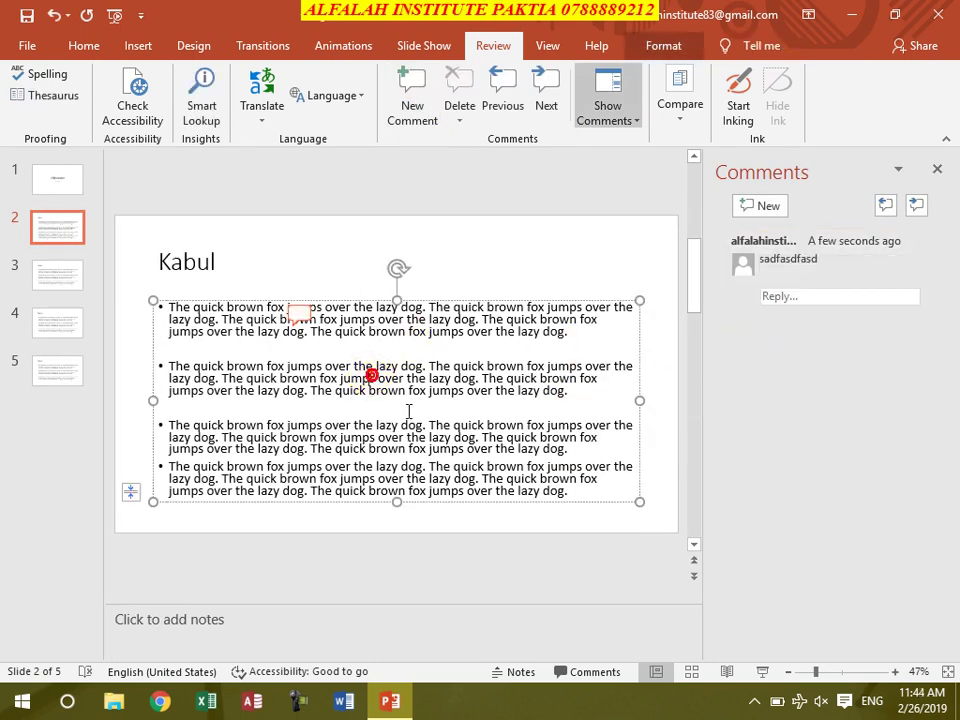
click(411, 105)
text(asdffsd)
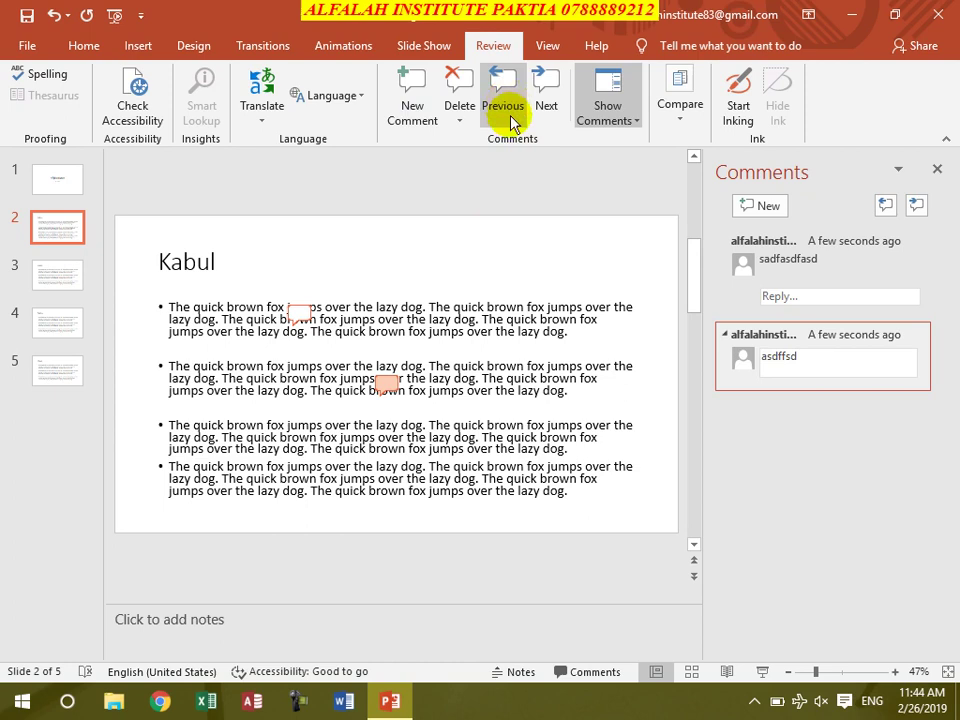
- Step through the comments with Previous and Next, view Delete options, and hide the comments list
click(505, 97)
click(544, 113)
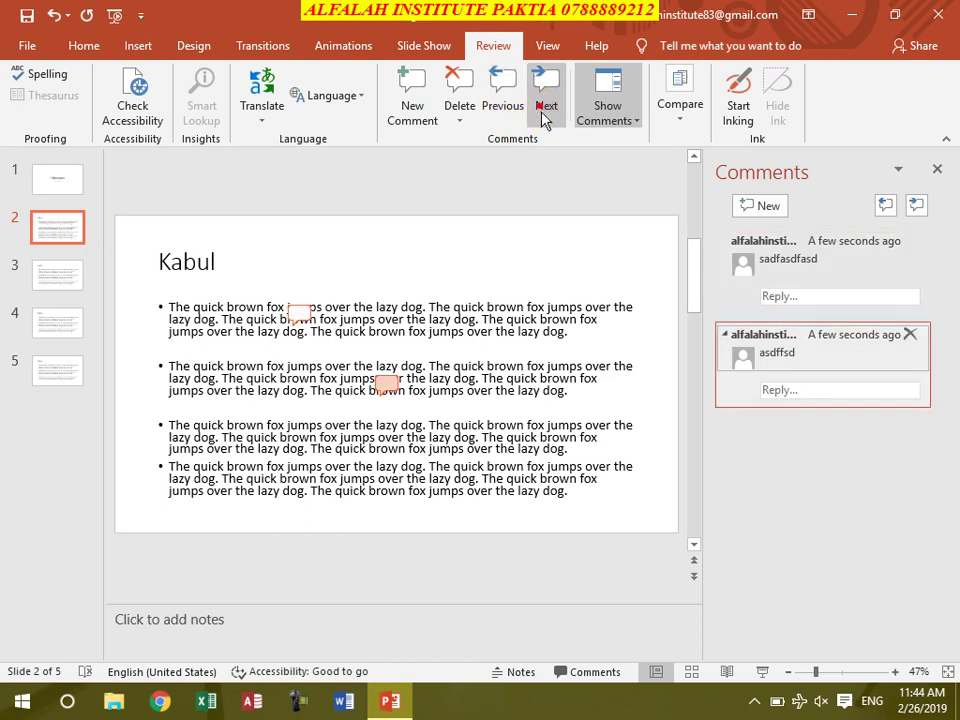
click(460, 118)
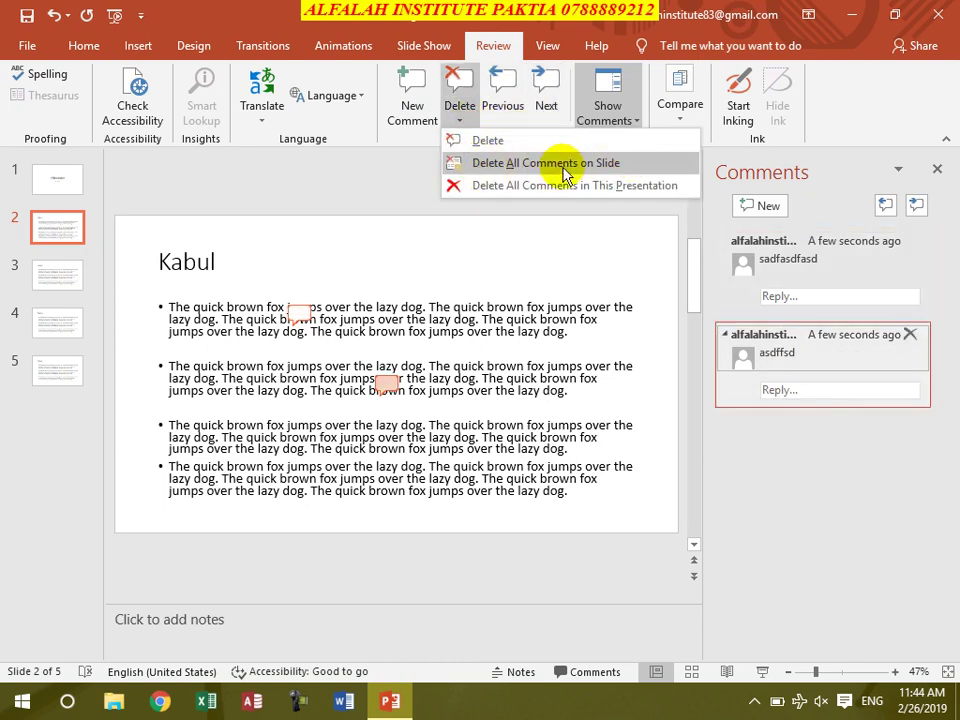
click(414, 392)
click(620, 100)
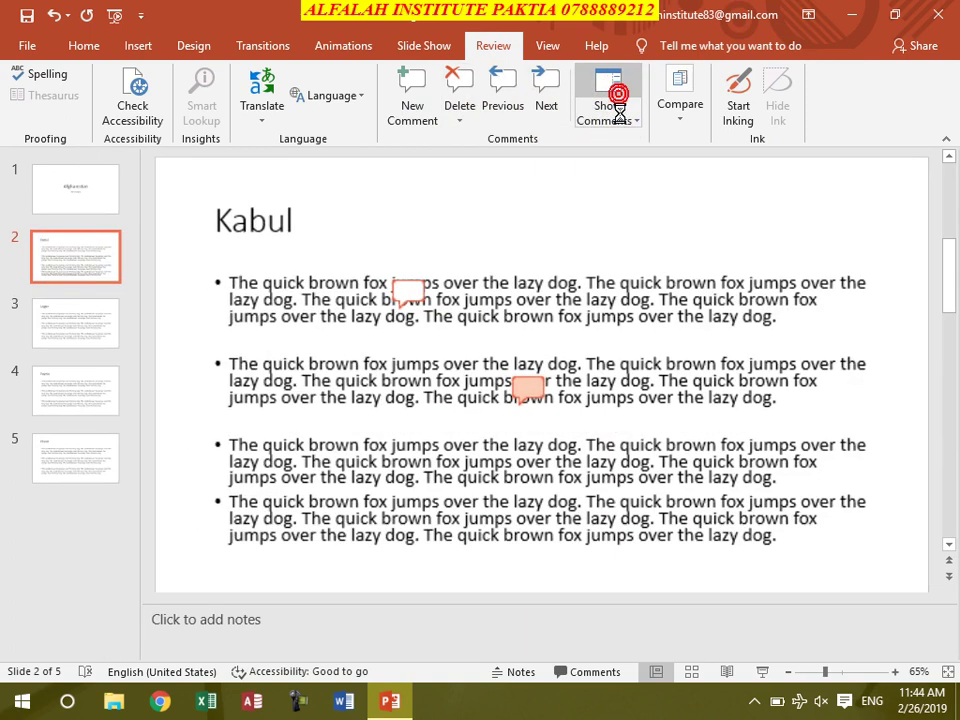
- Toggle the Comments Pane and comment markers on and off through Show Comments
click(625, 100)
click(627, 118)
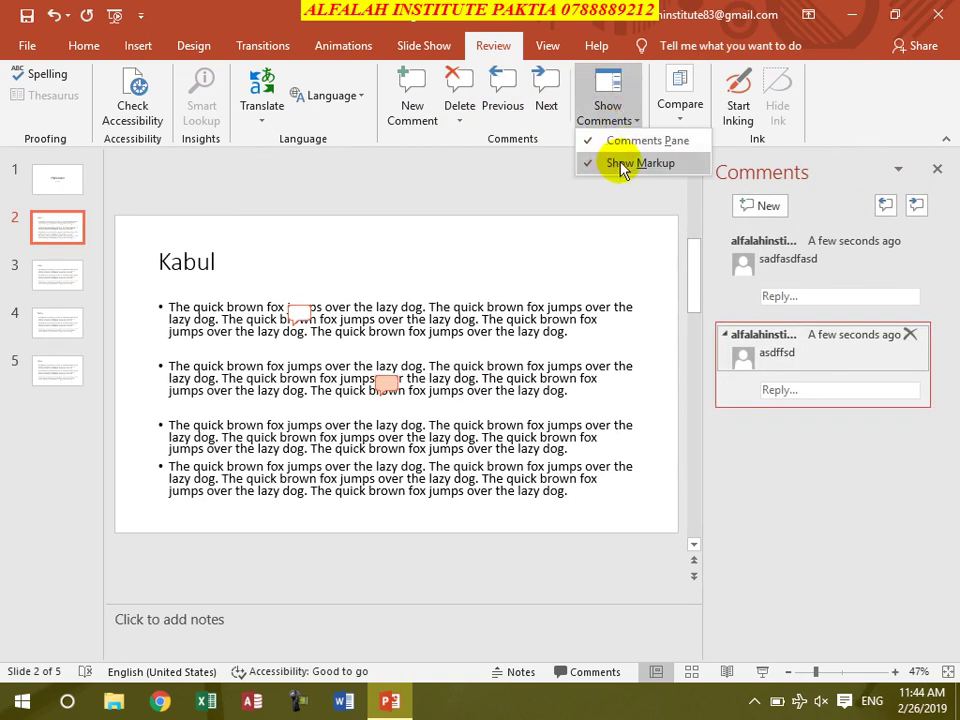
click(625, 163)
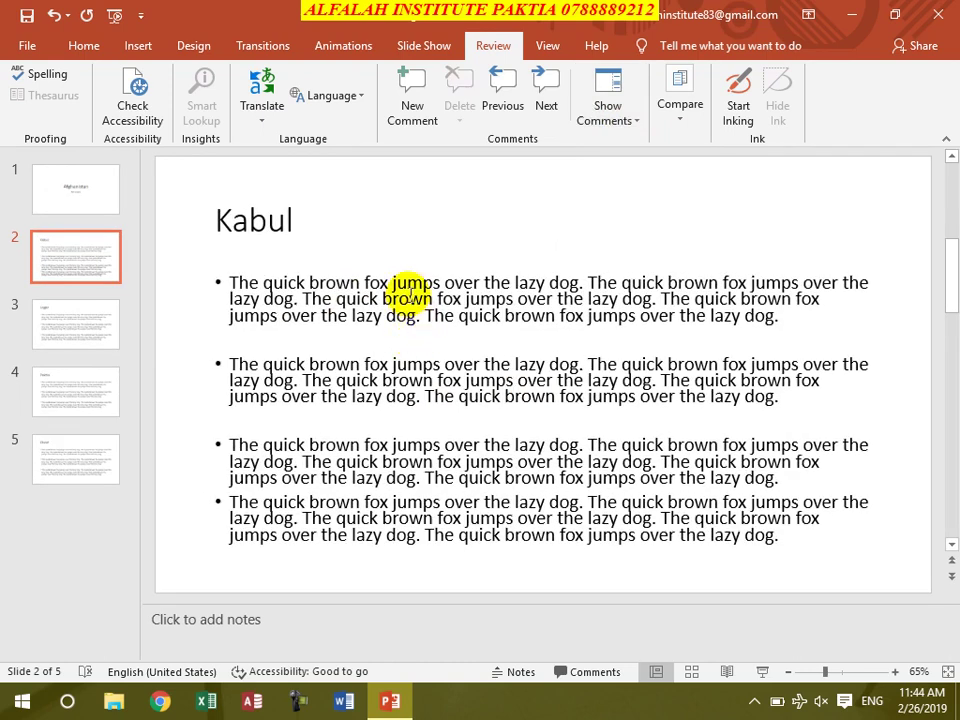
click(601, 121)
click(630, 164)
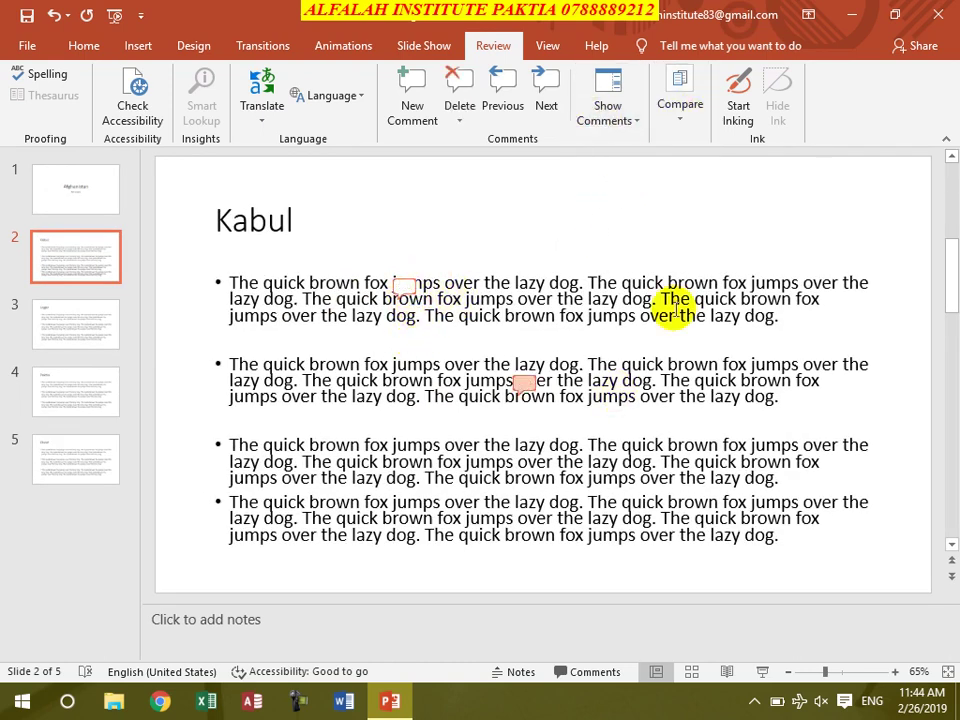
click(612, 119)
click(612, 164)
click(613, 115)
click(612, 141)
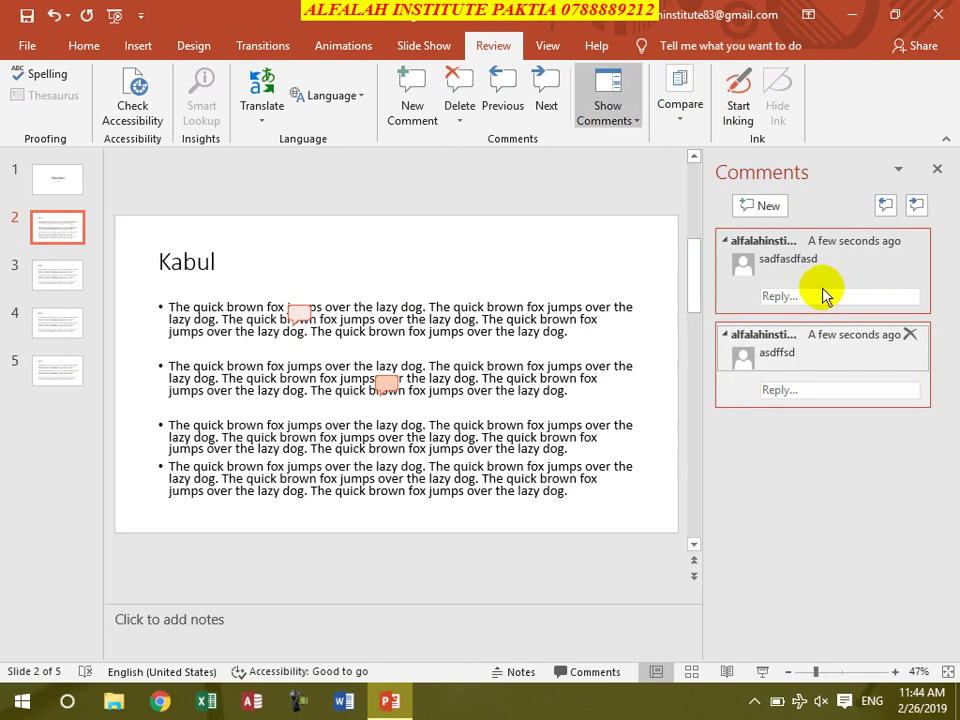
click(594, 121)
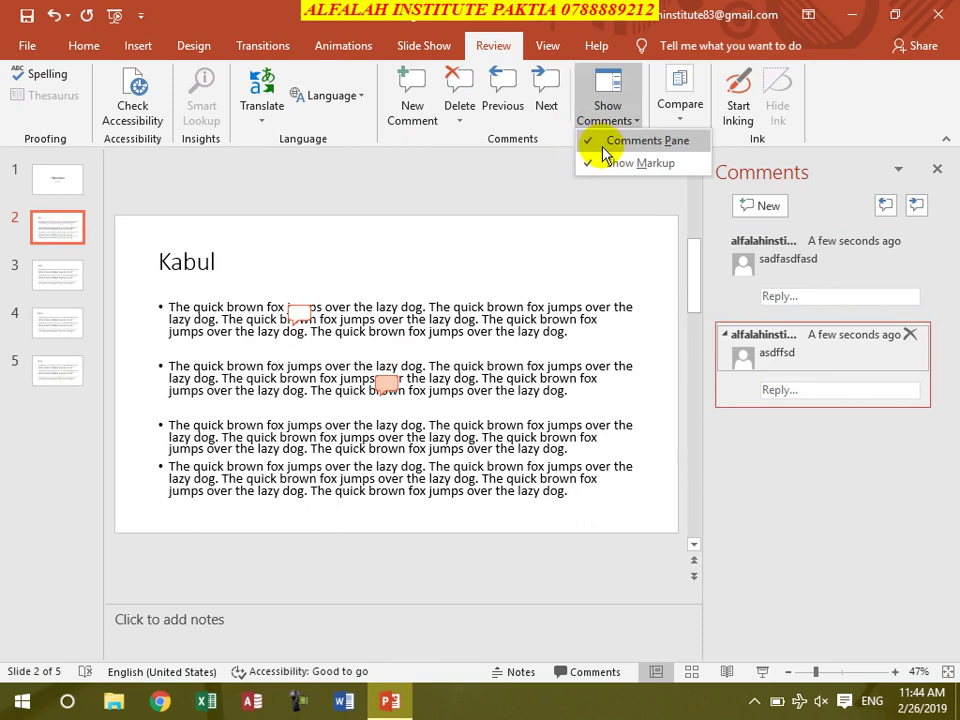
click(492, 336)
- Delete all comments in the presentation and confirm the deletion
click(461, 123)
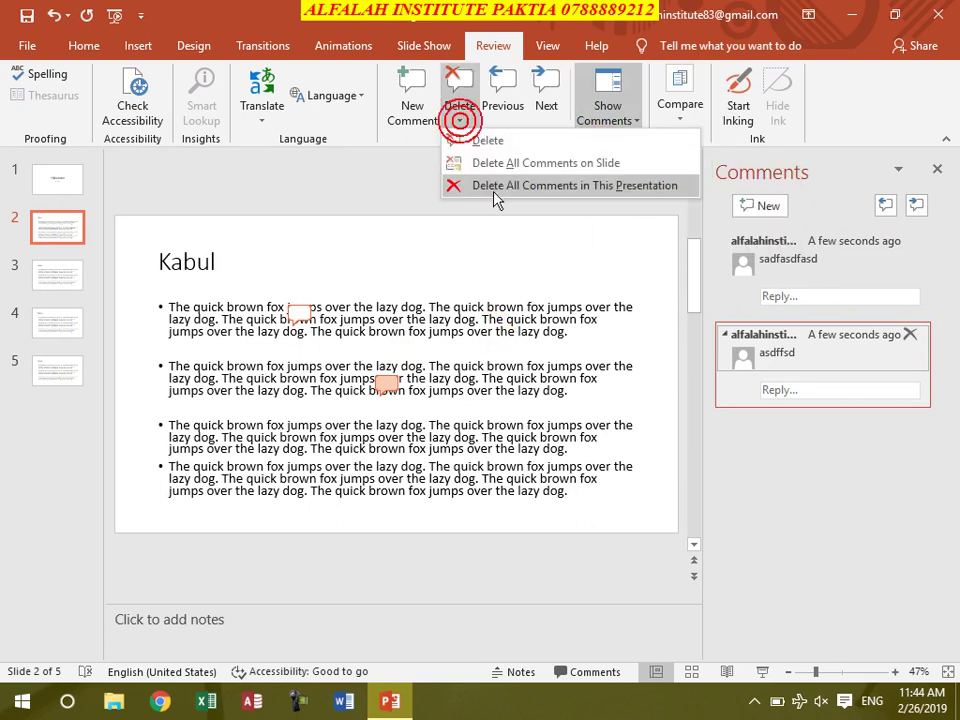
click(512, 190)
click(448, 403)
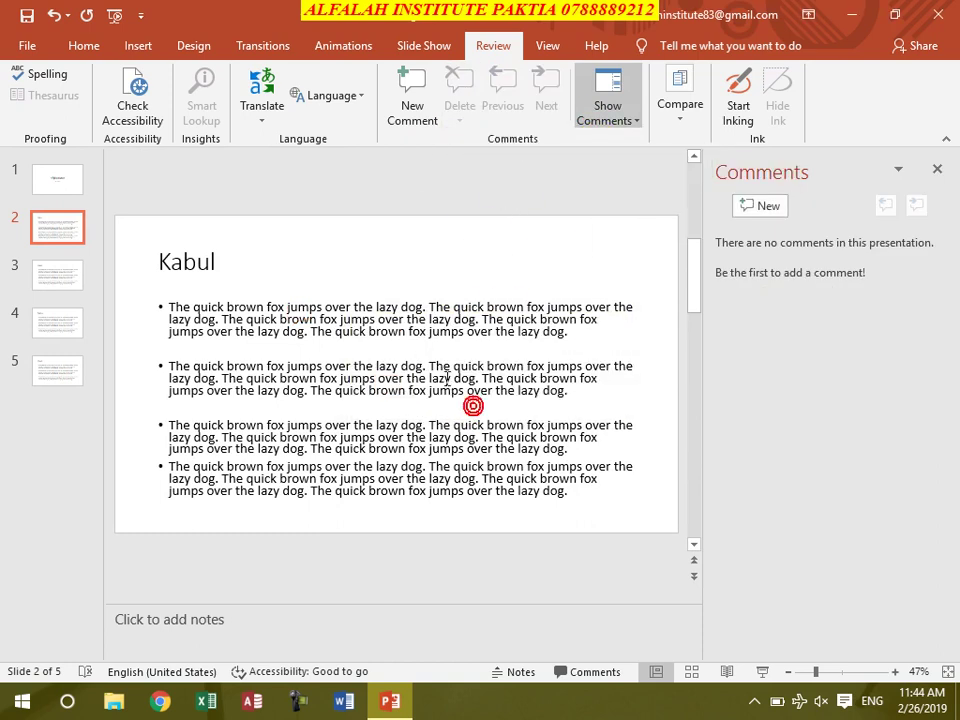
click(388, 334)
click(679, 107)
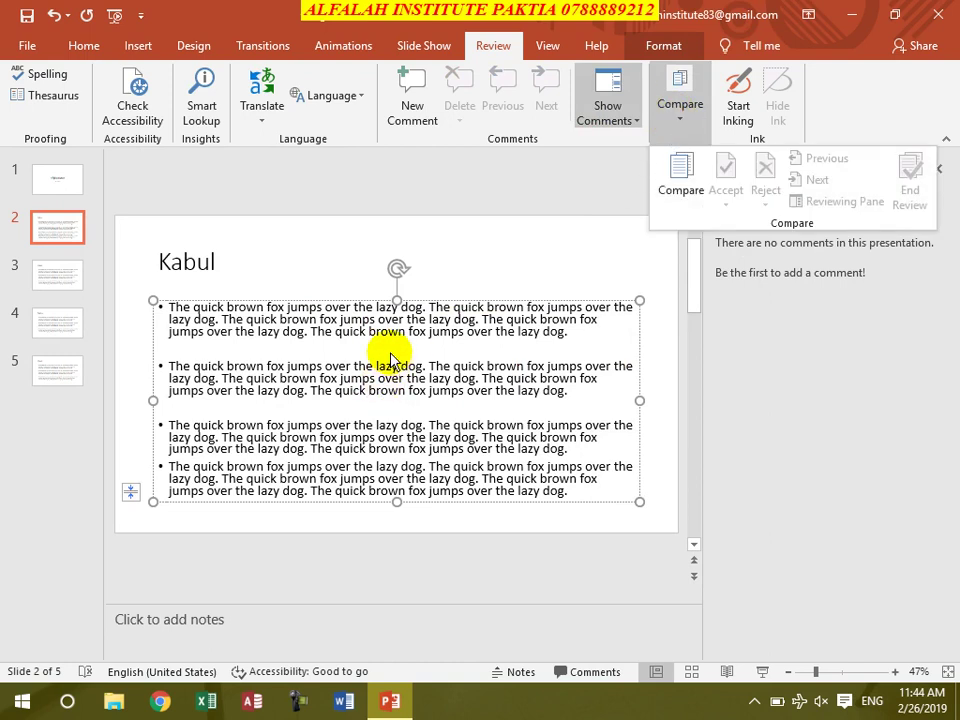
- Close the Comments pane while showing the Afghanistan title slide
click(345, 330)
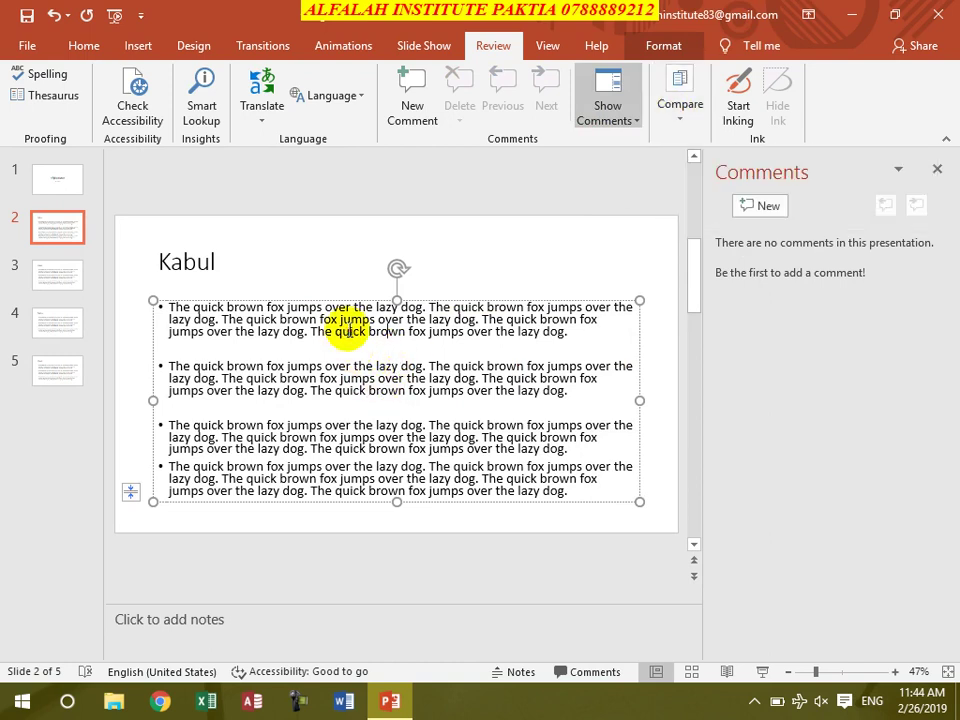
click(58, 182)
click(937, 170)
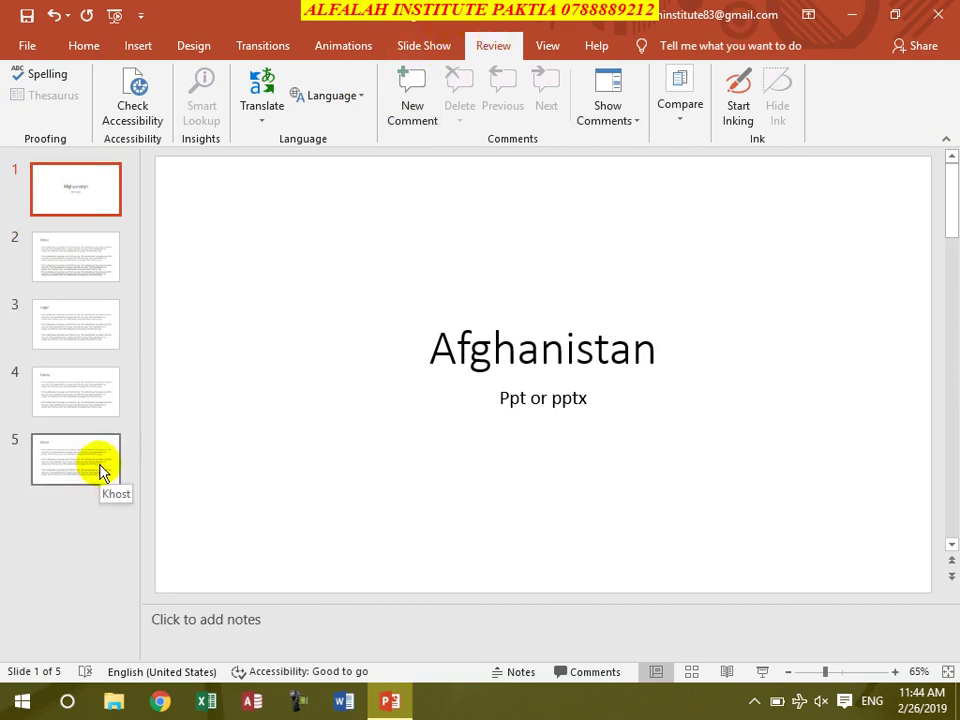
- Save a copy of the deck as 'Afghanistan 7 am2' using F12
key(F12)
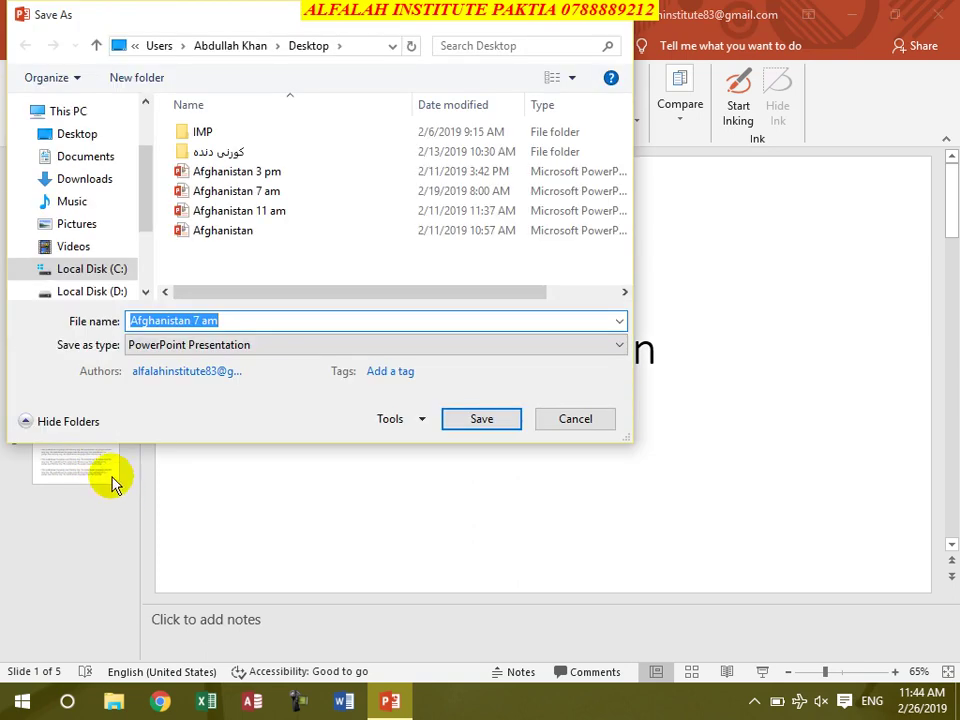
click(222, 321)
text(2)
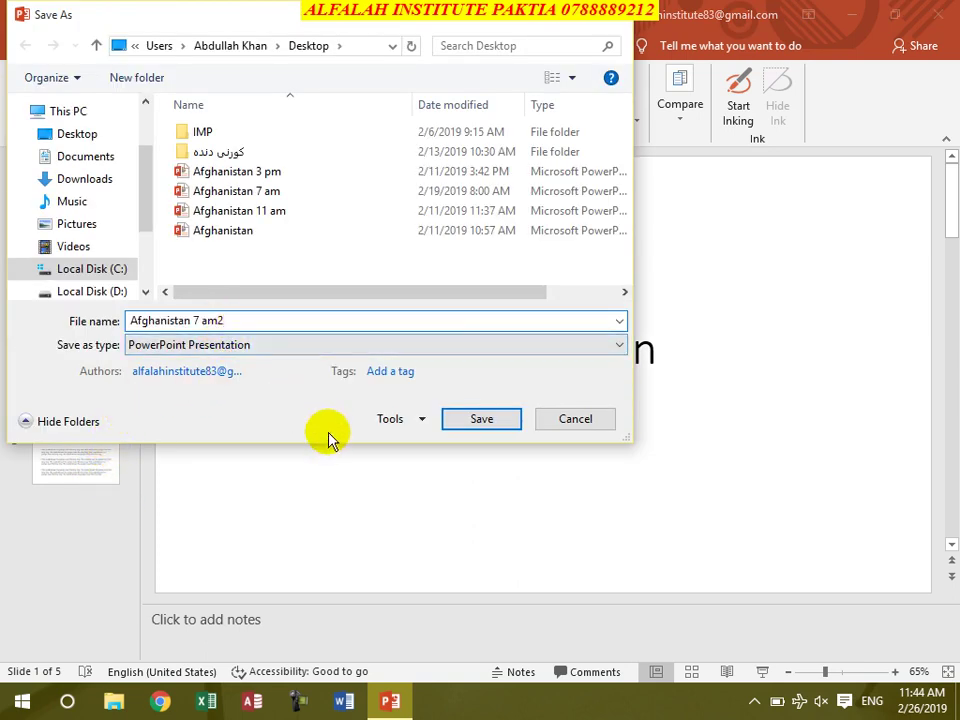
click(469, 422)
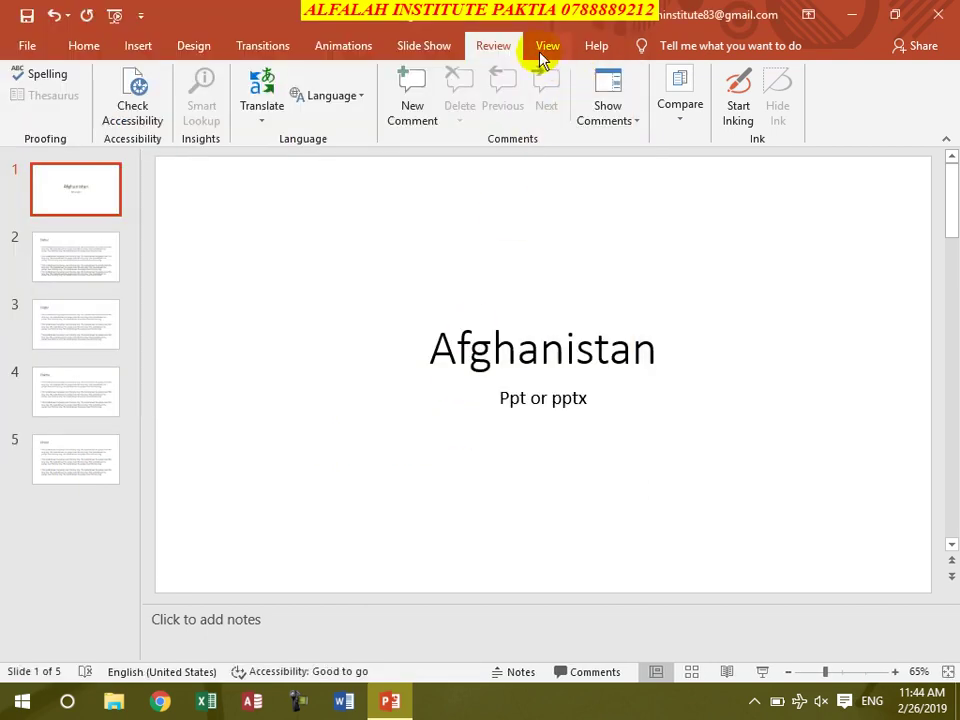
- Glance at the Compare options and return to the Afghanistan title slide
click(676, 118)
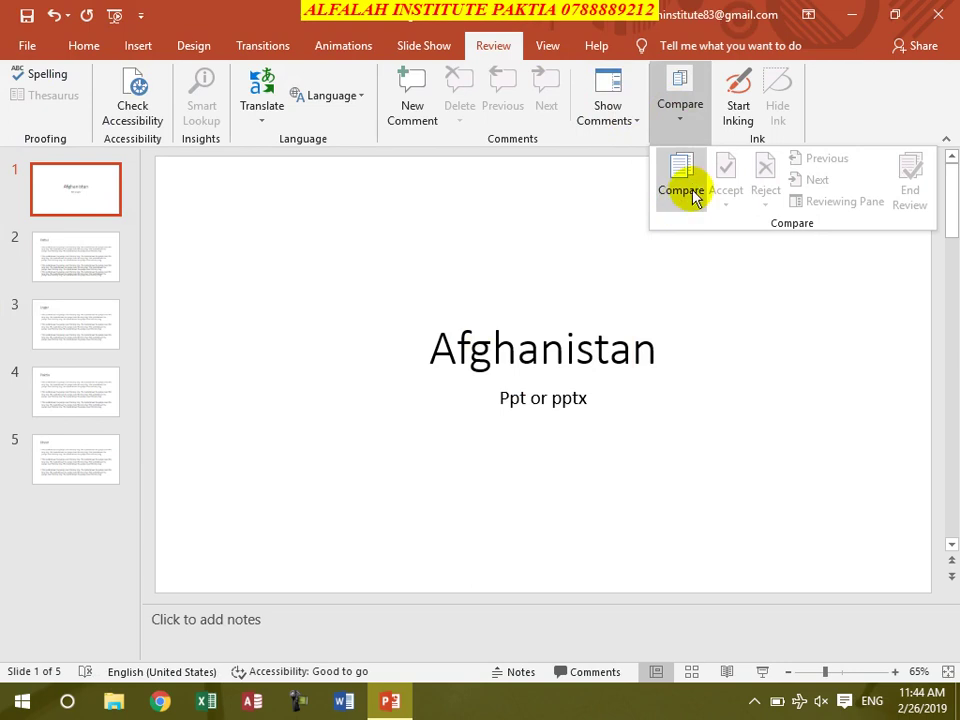
click(57, 463)
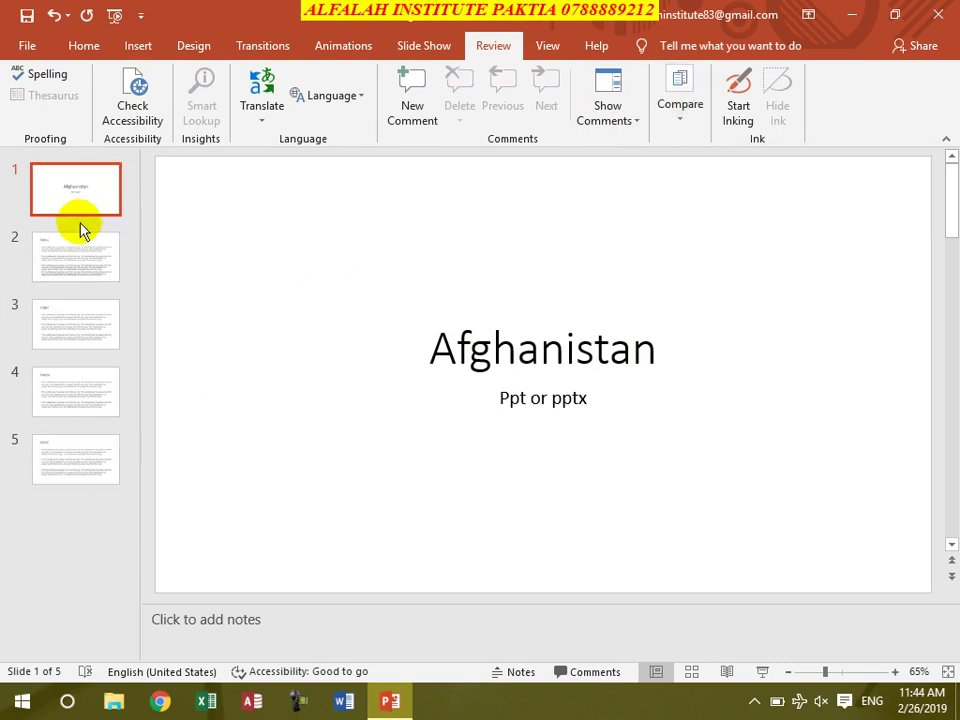
click(80, 196)
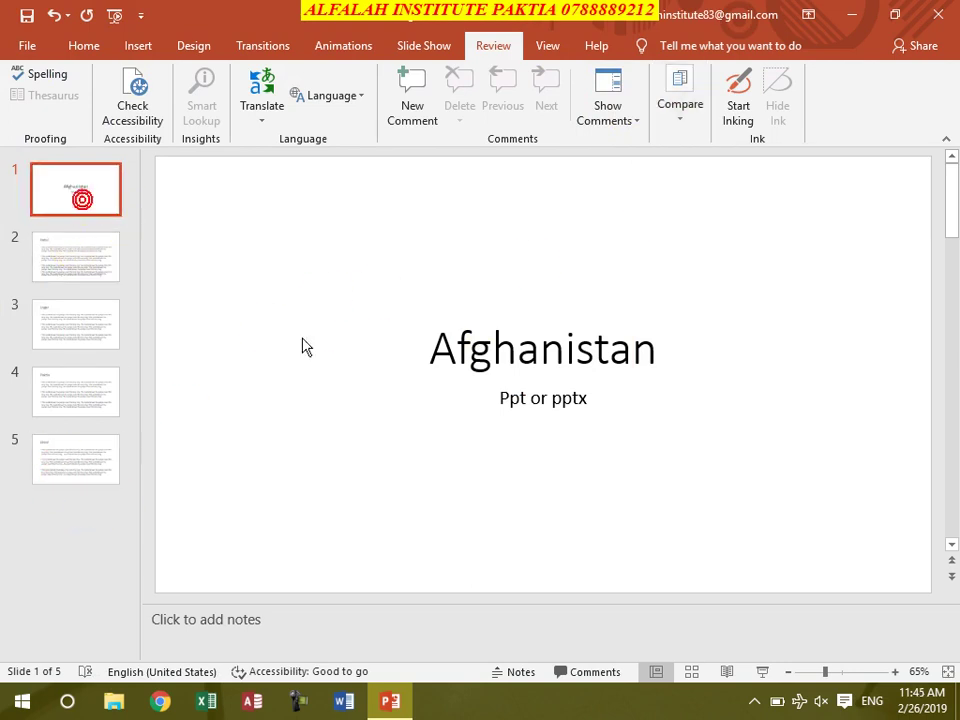
- Add a subtitle line ending 'is setting in first row.' below 'Ppt or pptx' on the title slide
click(526, 401)
key(Return)
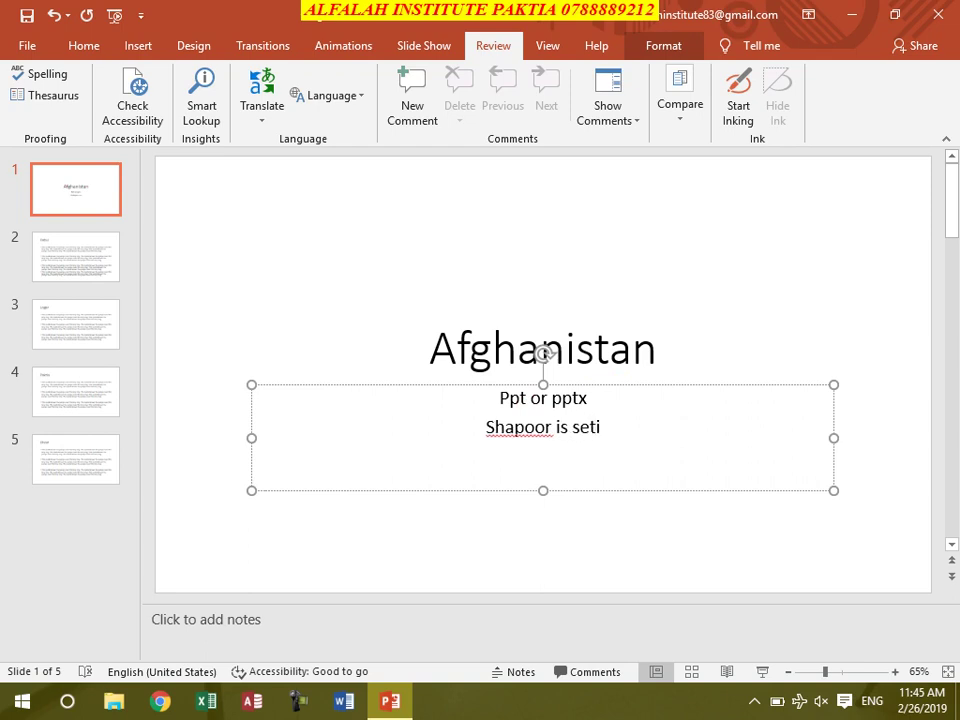
text(g in first row.)
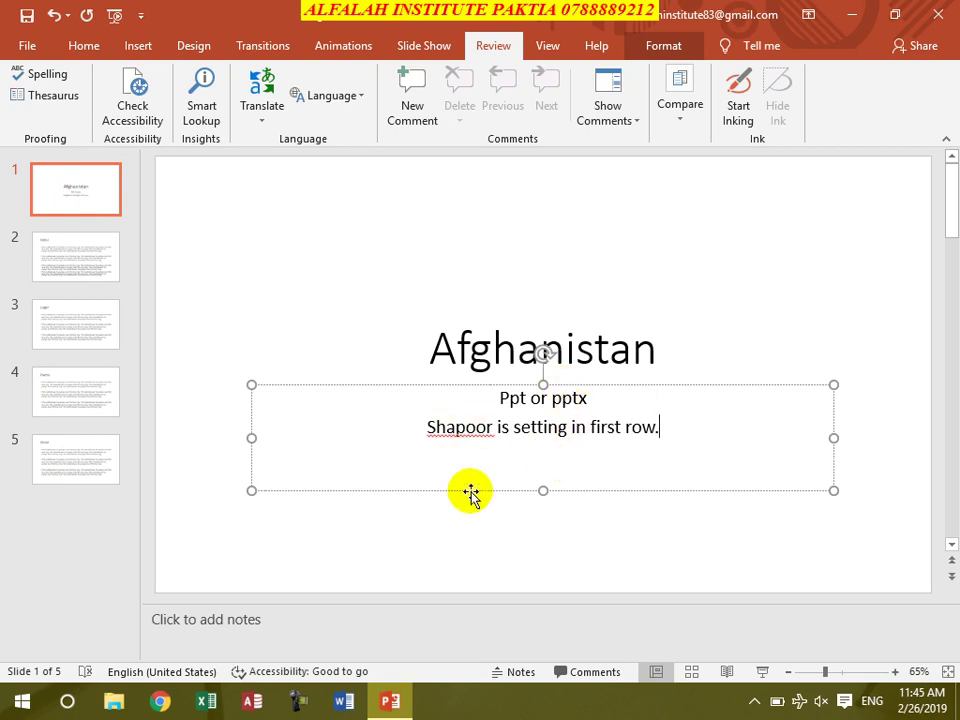
click(75, 440)
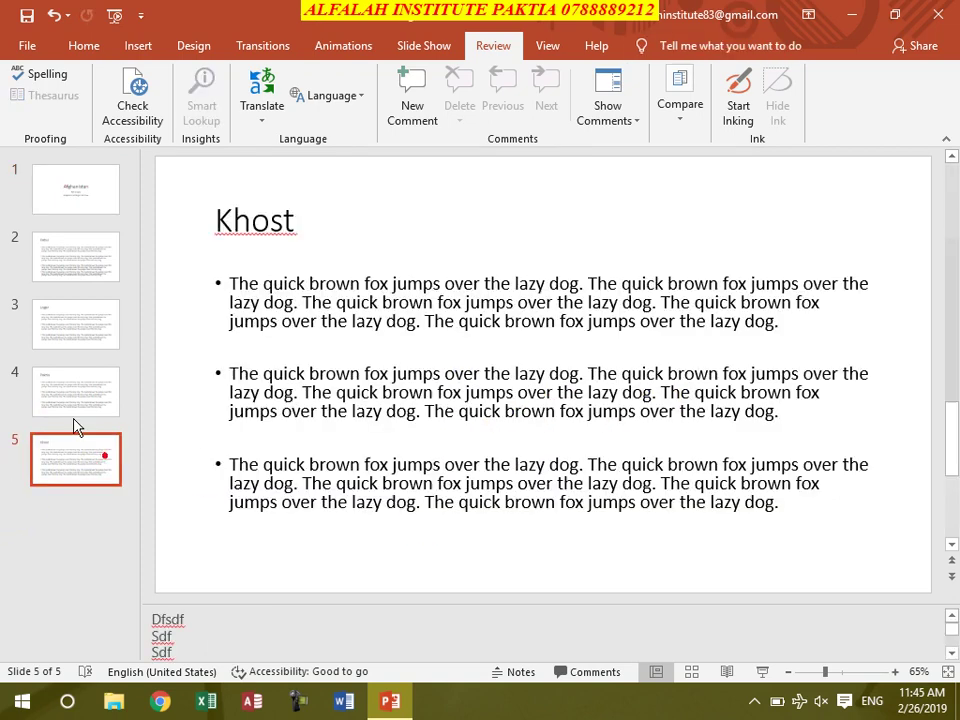
- Add a new slide after Khost with a person's name as title and =rand() sample paragraphs
click(99, 50)
click(113, 98)
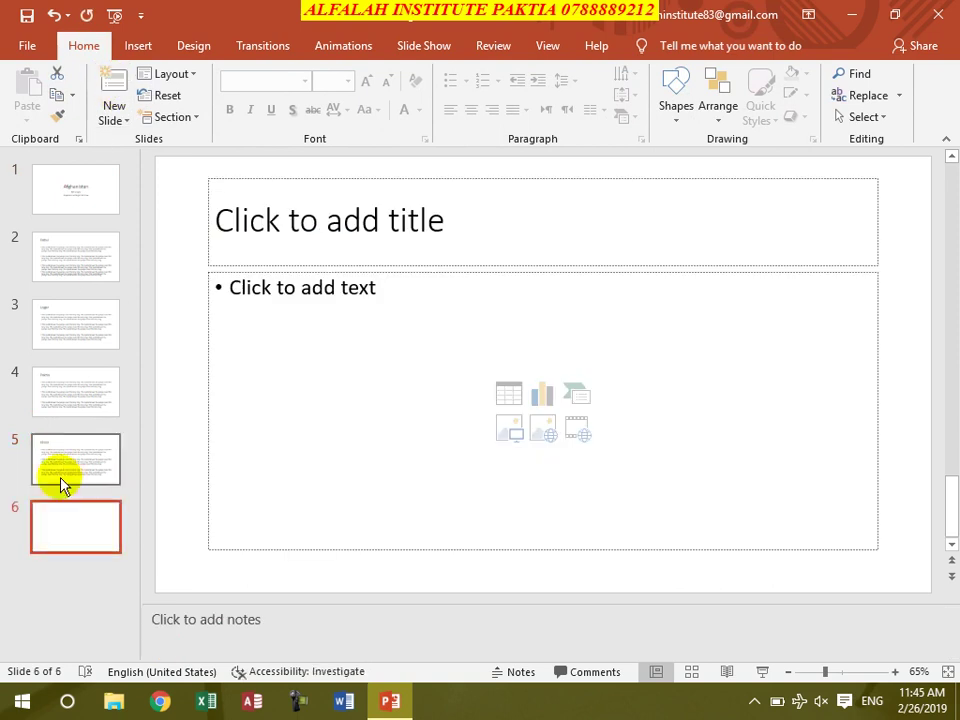
click(301, 245)
text(Shapoor Mangal Zadran)
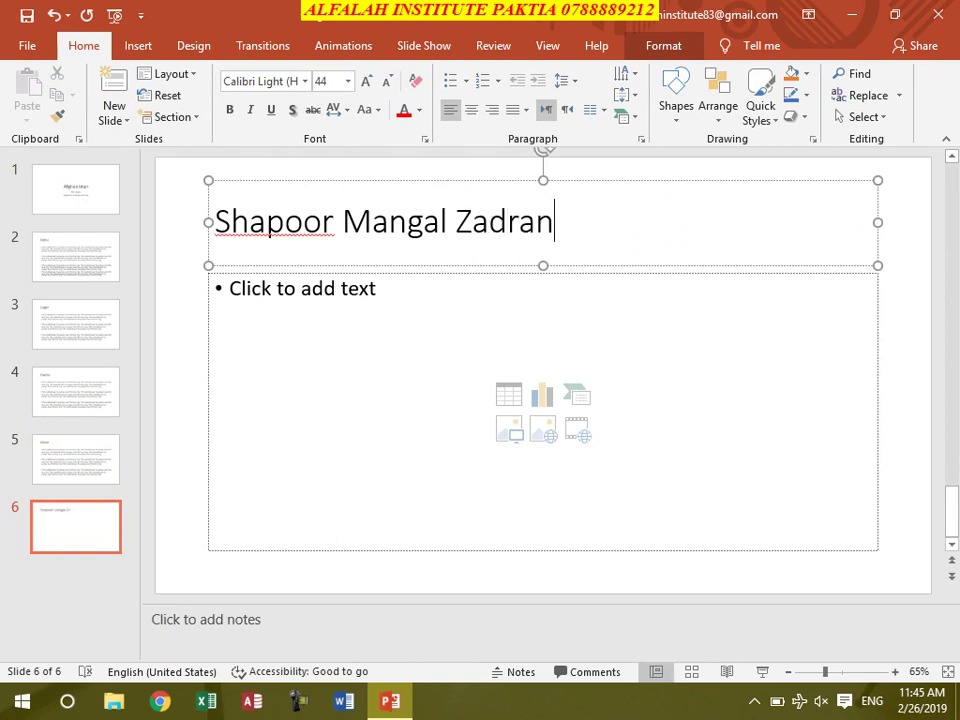
click(287, 320)
text(=rand()
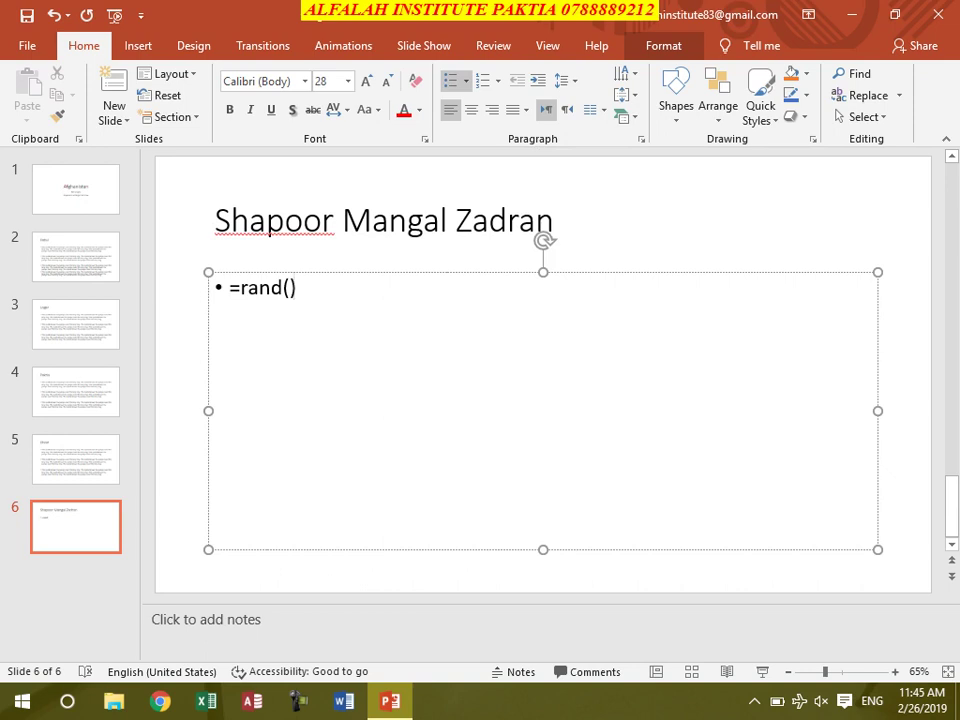
key(Return)
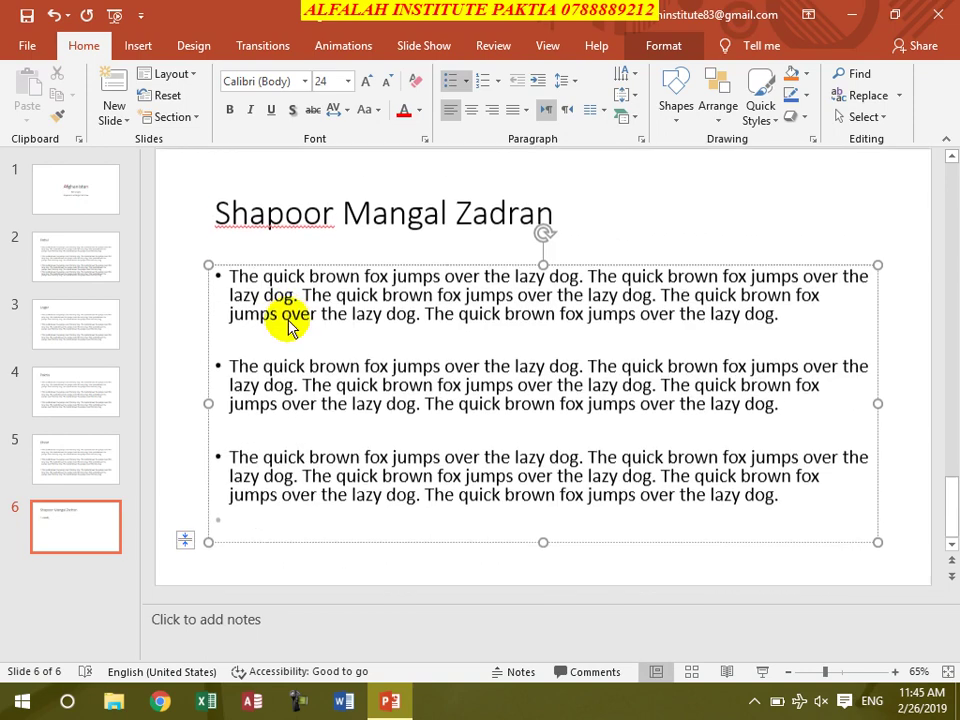
- Open the Review > Compare file chooser, cancel it, and close PowerPoint
click(101, 189)
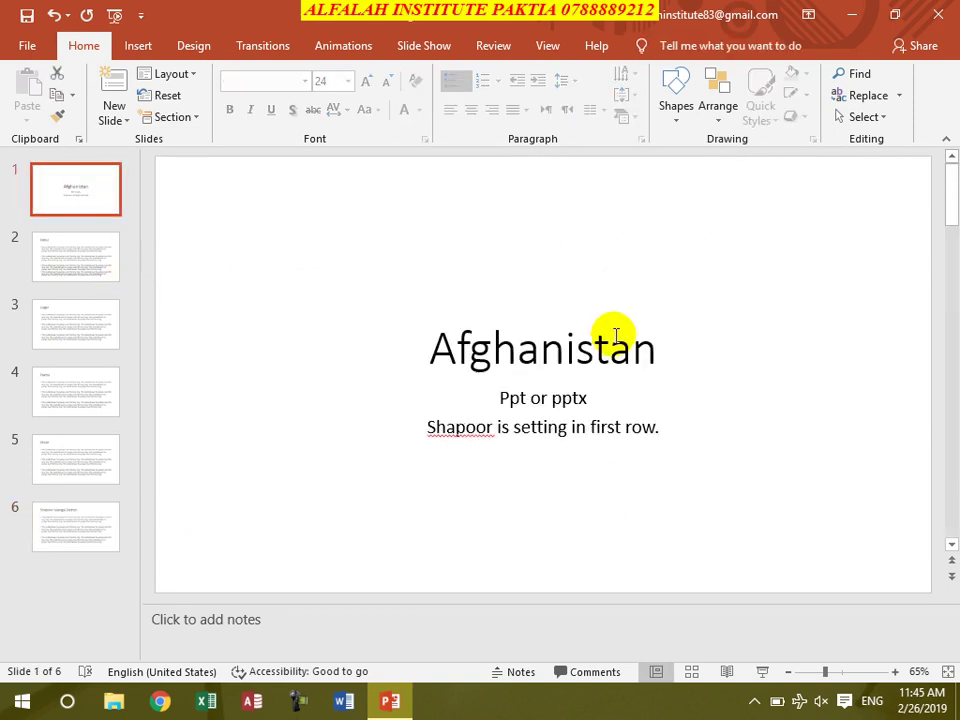
click(505, 46)
click(679, 118)
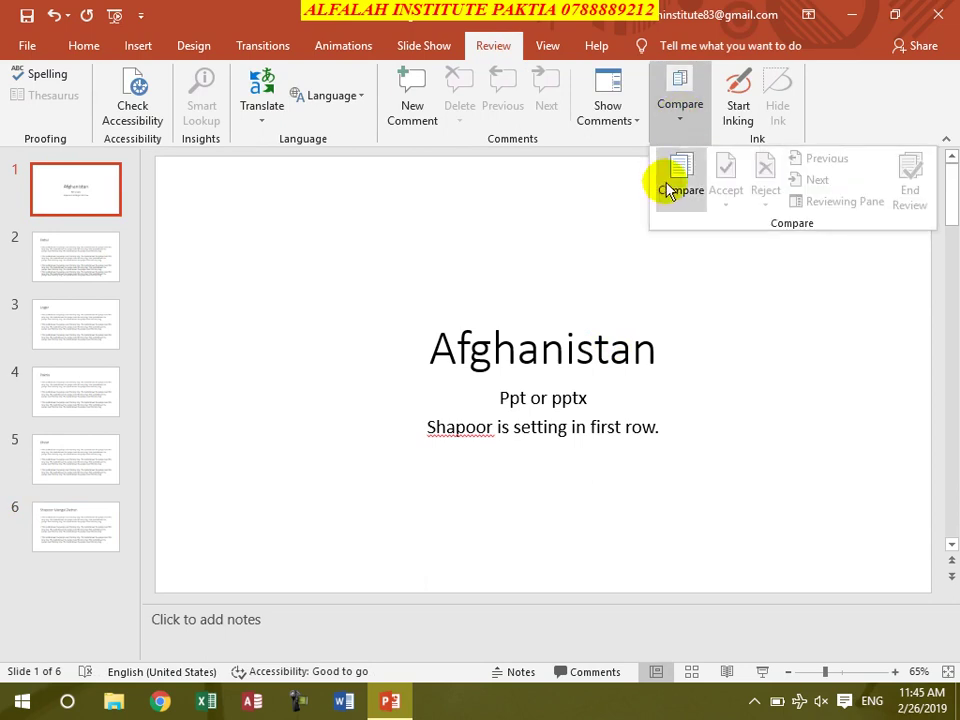
click(668, 182)
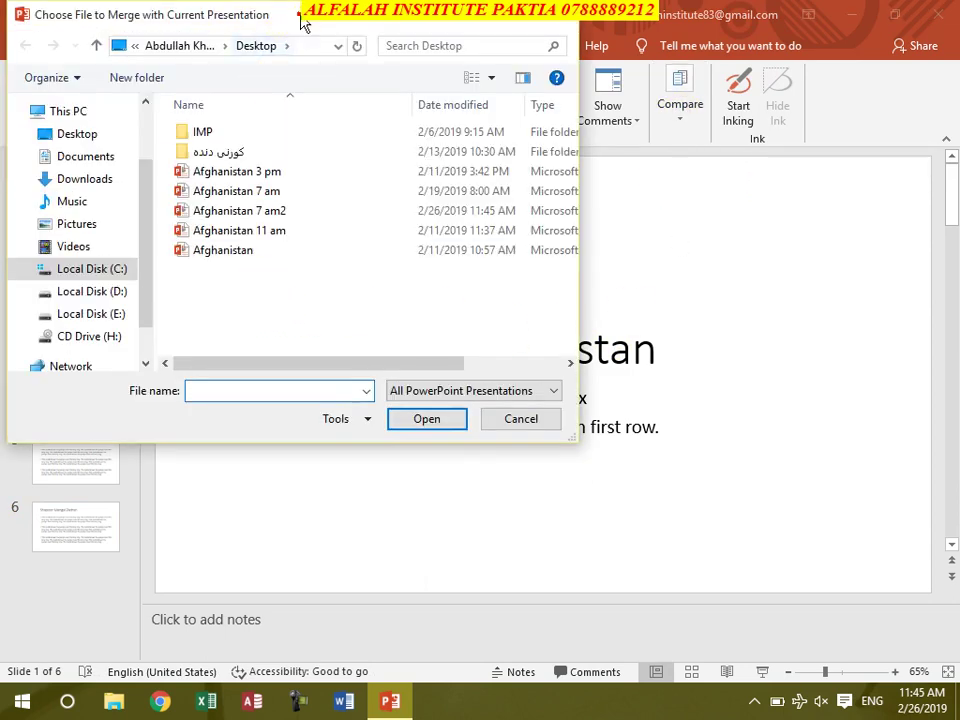
drag(300, 20, 507, 170)
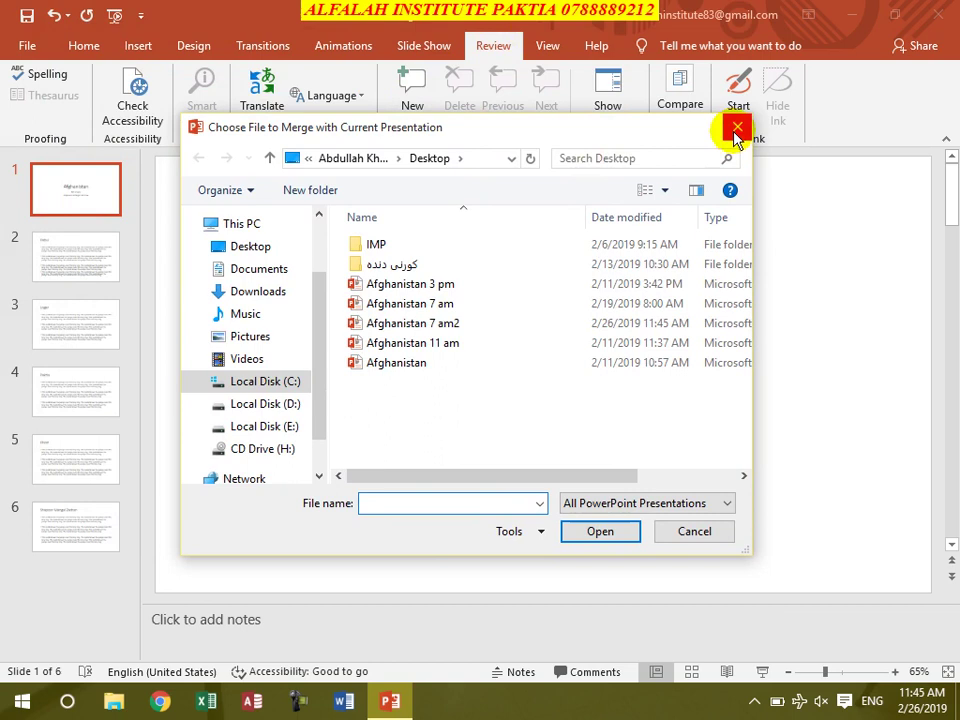
click(735, 131)
click(950, 27)
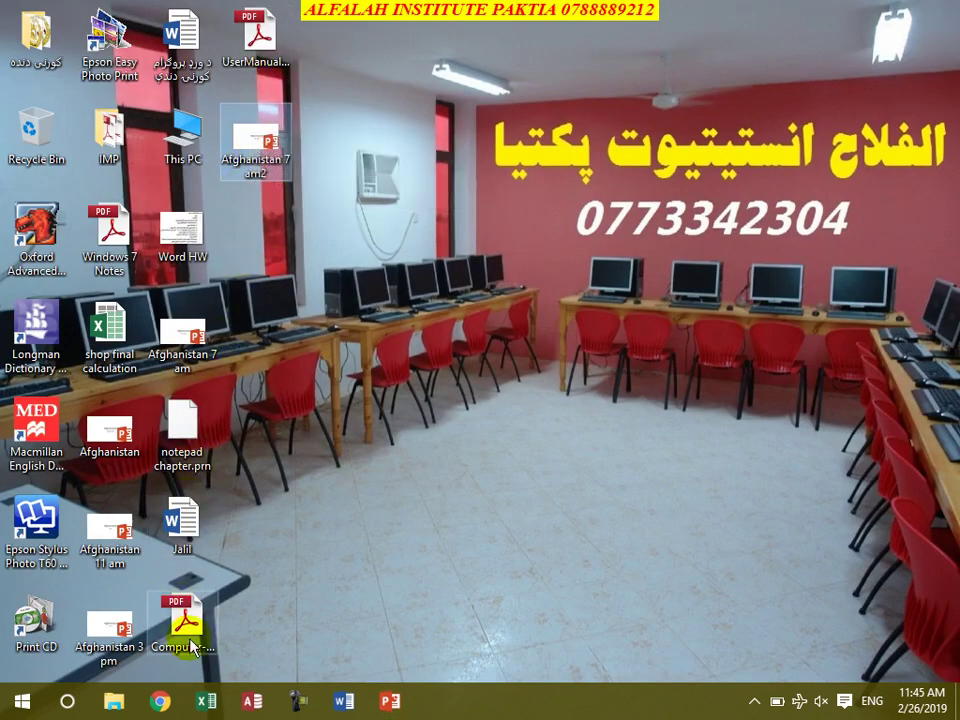
- Reopen the original 'Afghanistan 7 am' presentation from its desktop icon
double_click(184, 347)
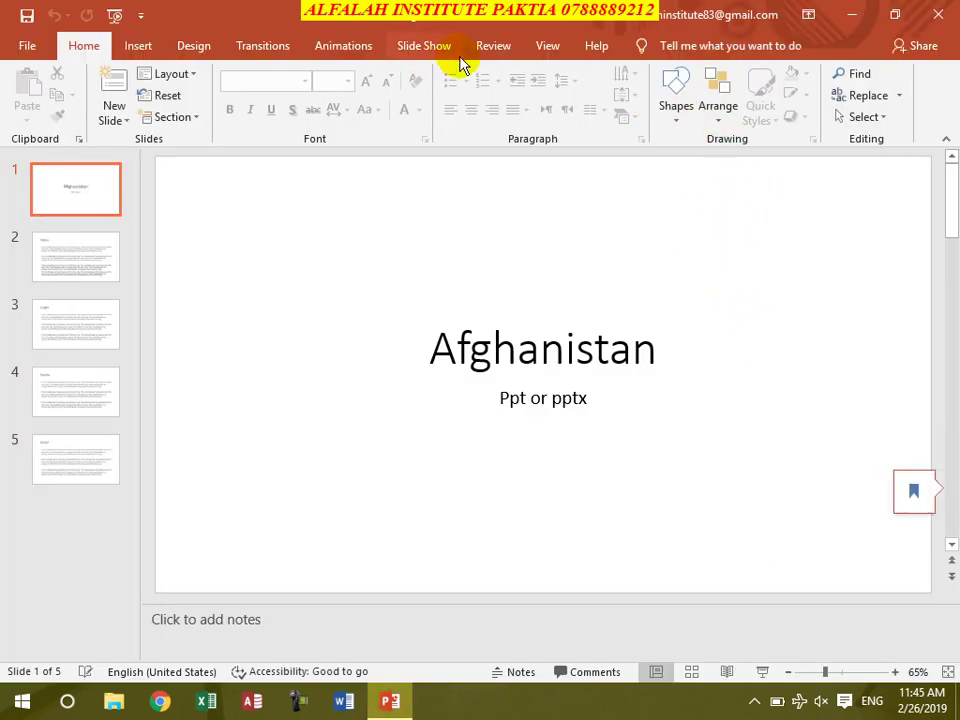
click(480, 48)
- Compare against 'Afghanistan 7 am2' from the Desktop and inspect the 'Insertions after Khost' change
click(683, 118)
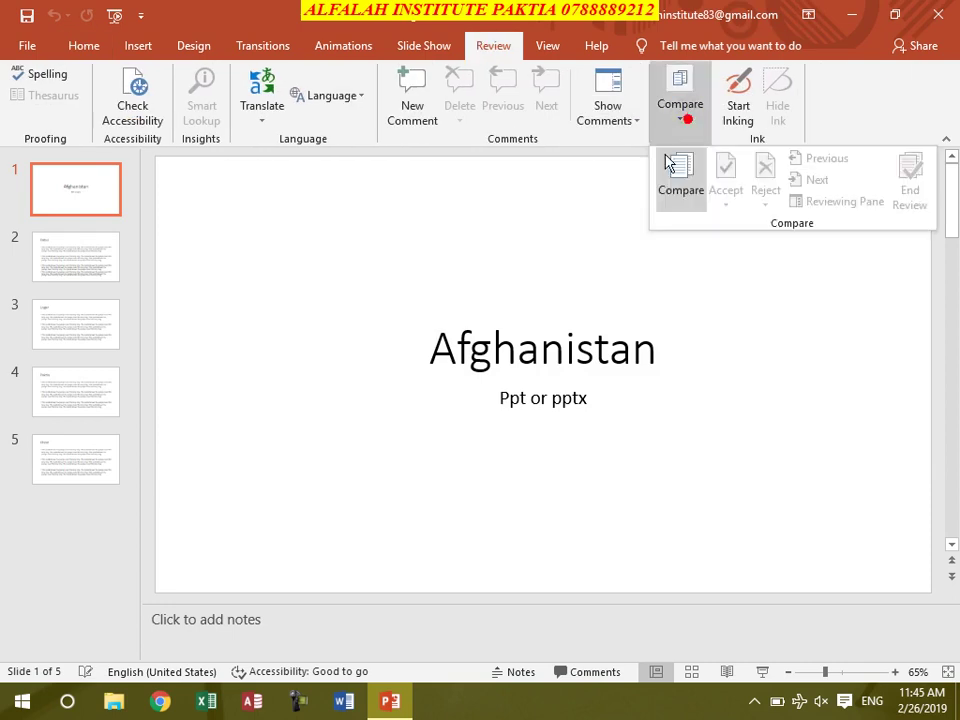
click(689, 186)
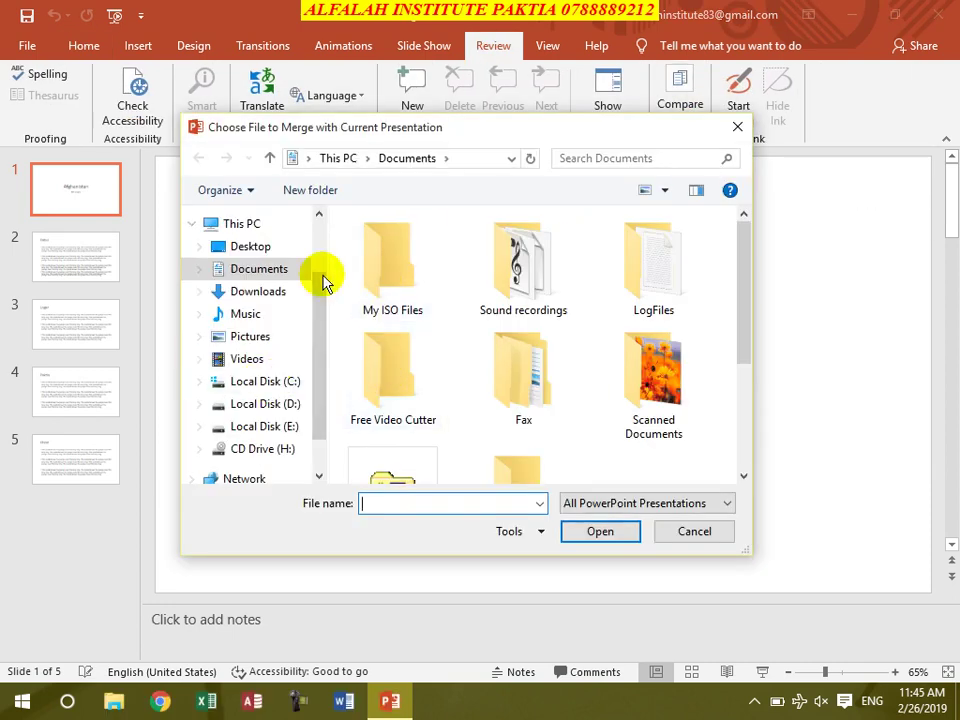
click(257, 247)
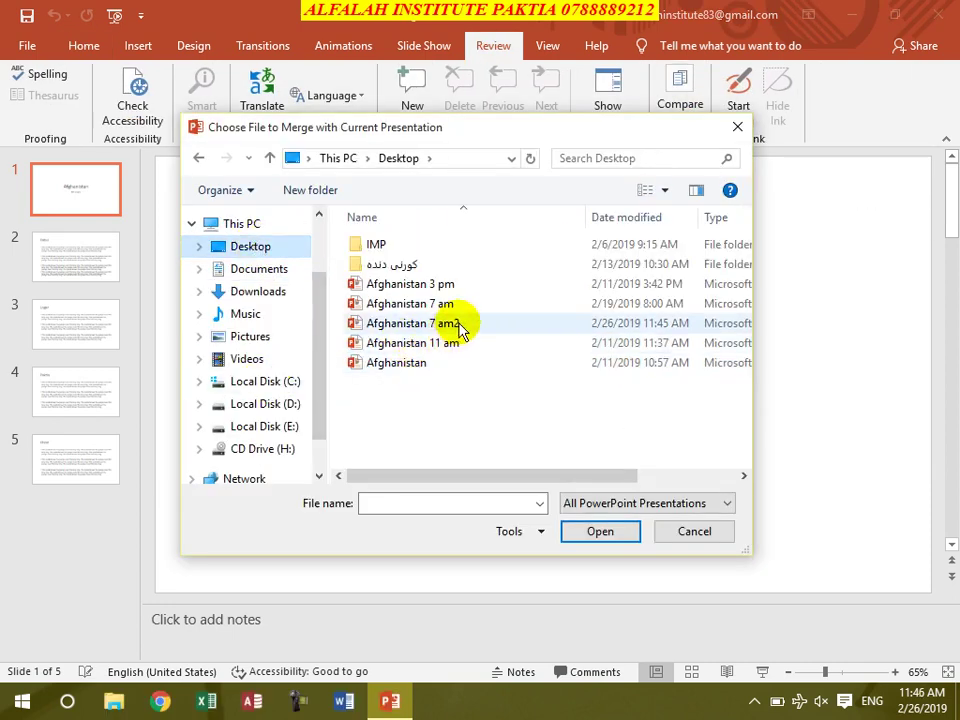
click(453, 323)
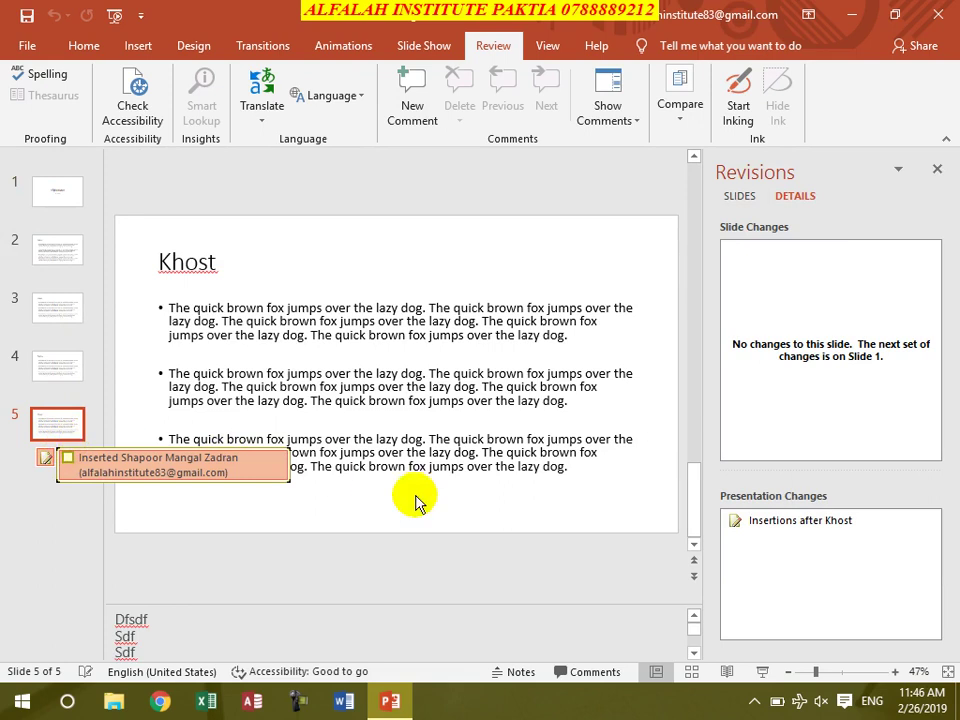
click(800, 522)
- Step through the tracked changes with Previous and Next, then close the Revisions pane
click(782, 356)
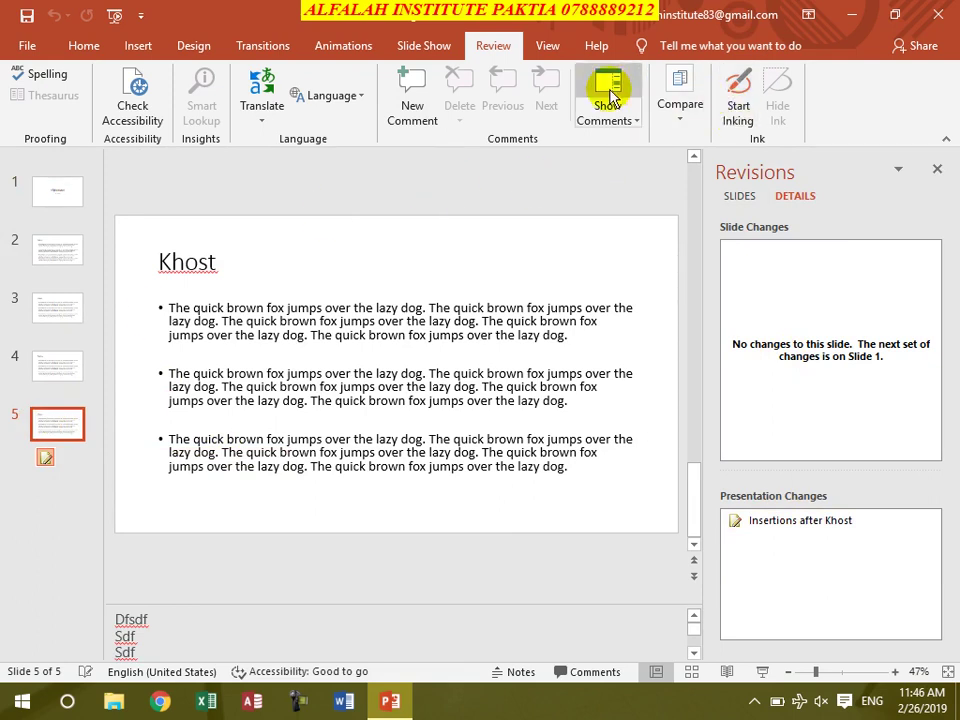
click(687, 115)
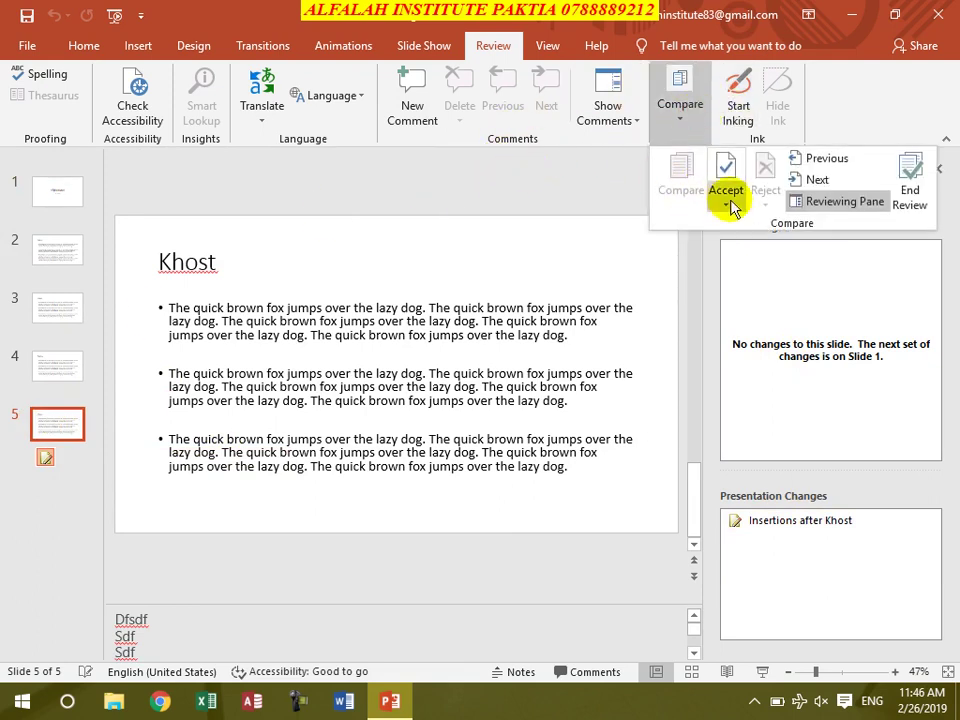
click(824, 183)
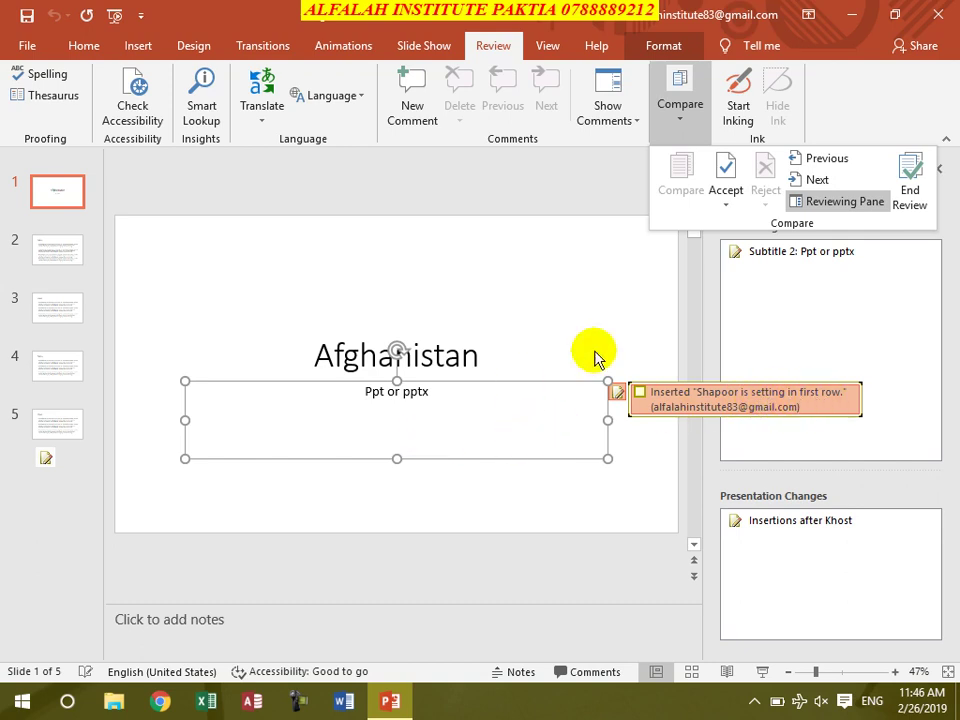
click(817, 163)
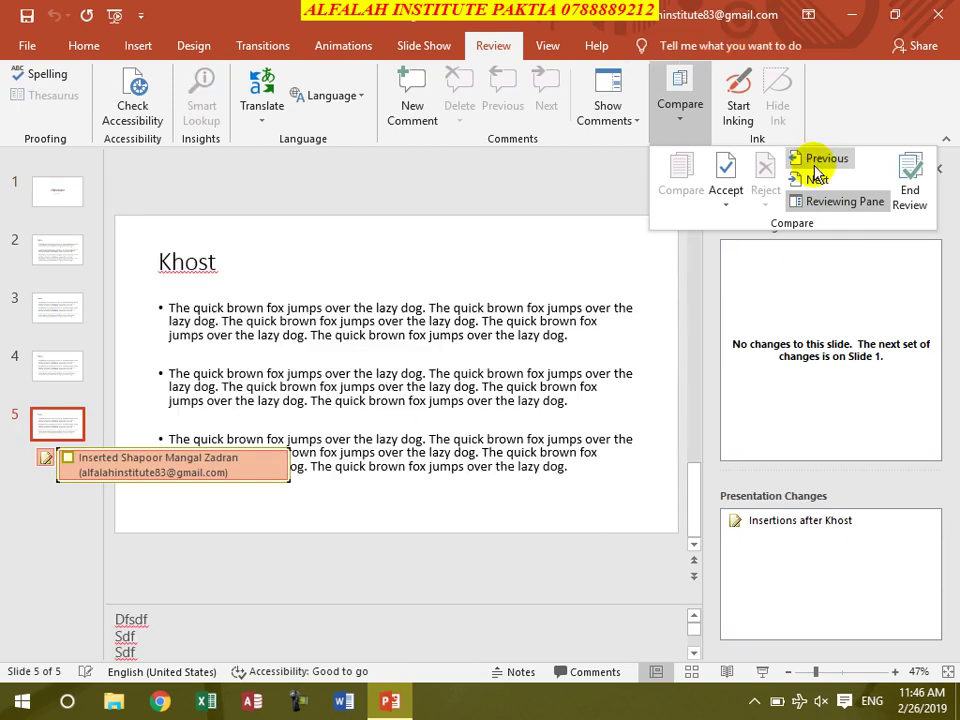
click(815, 182)
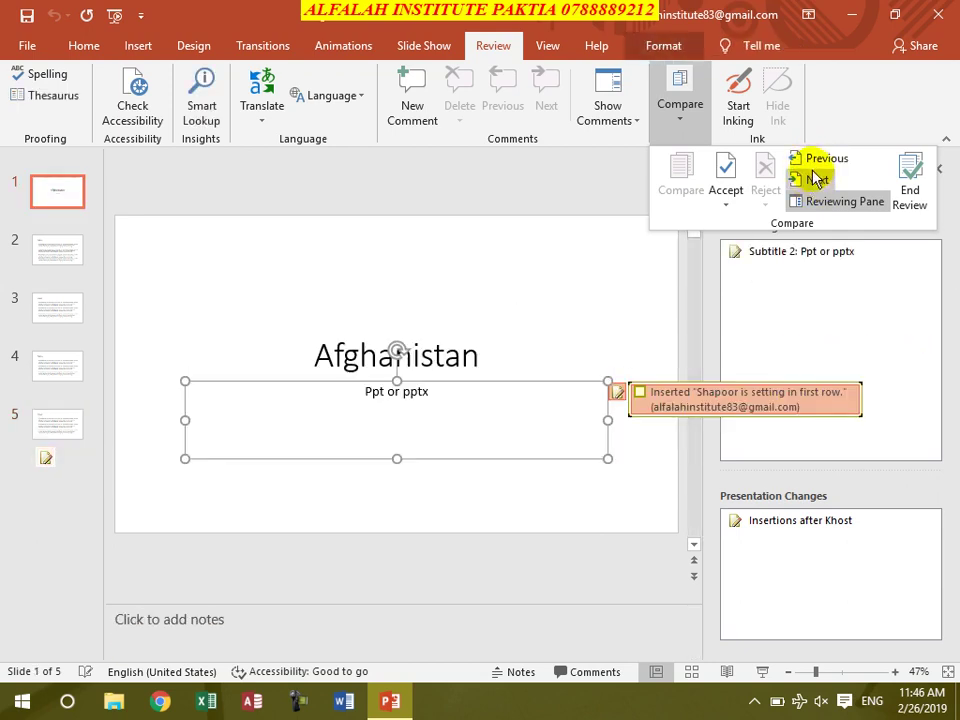
click(826, 203)
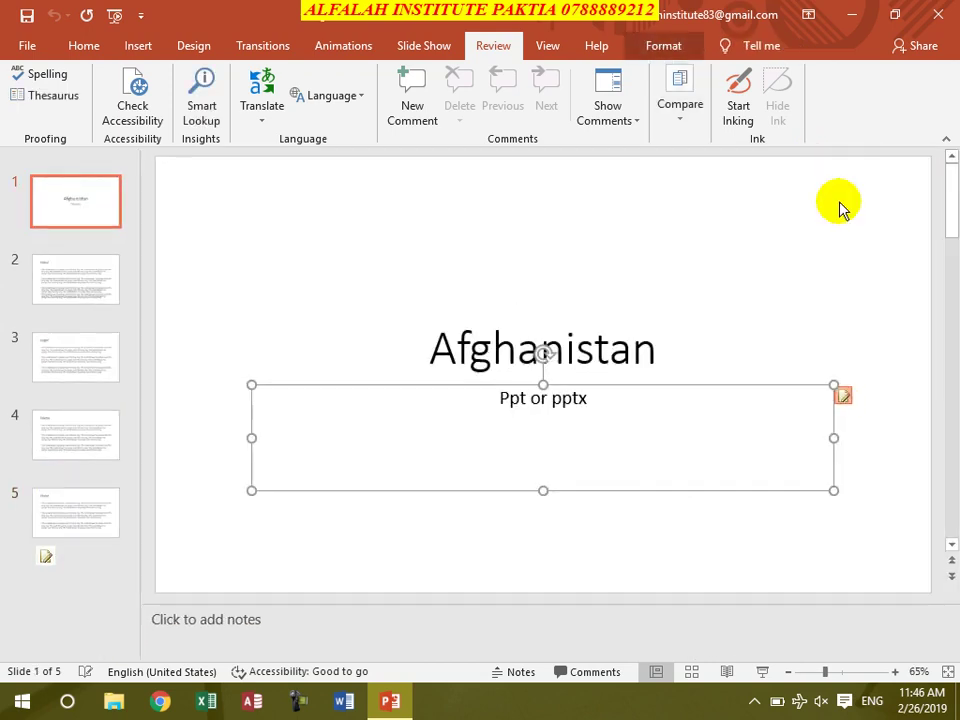
- End the review without accepting changes and confirm with Yes
click(672, 120)
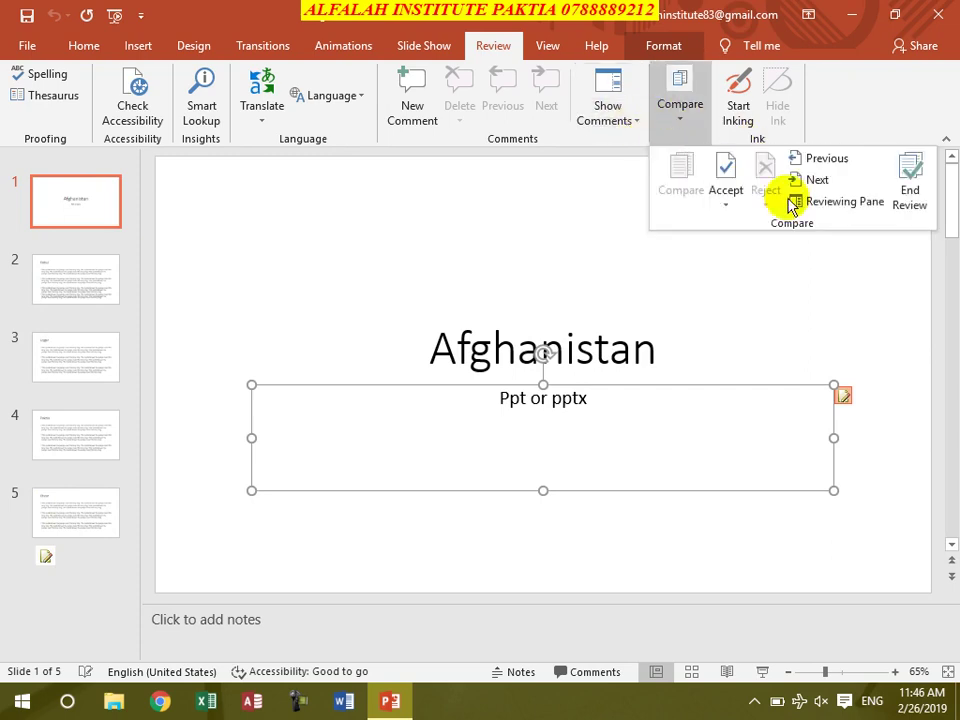
click(727, 205)
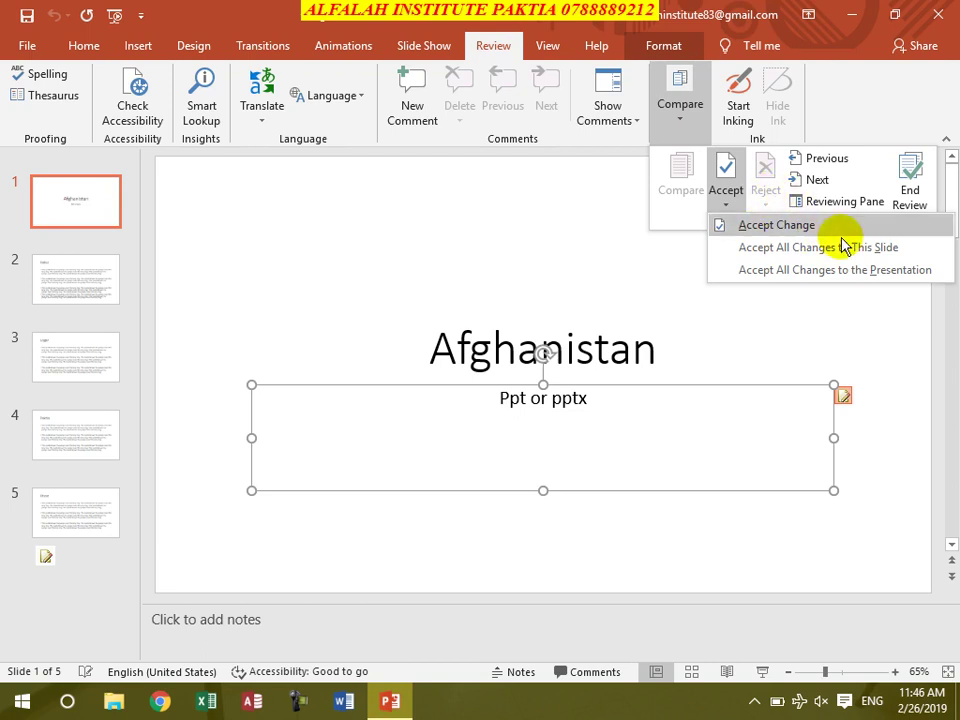
click(914, 172)
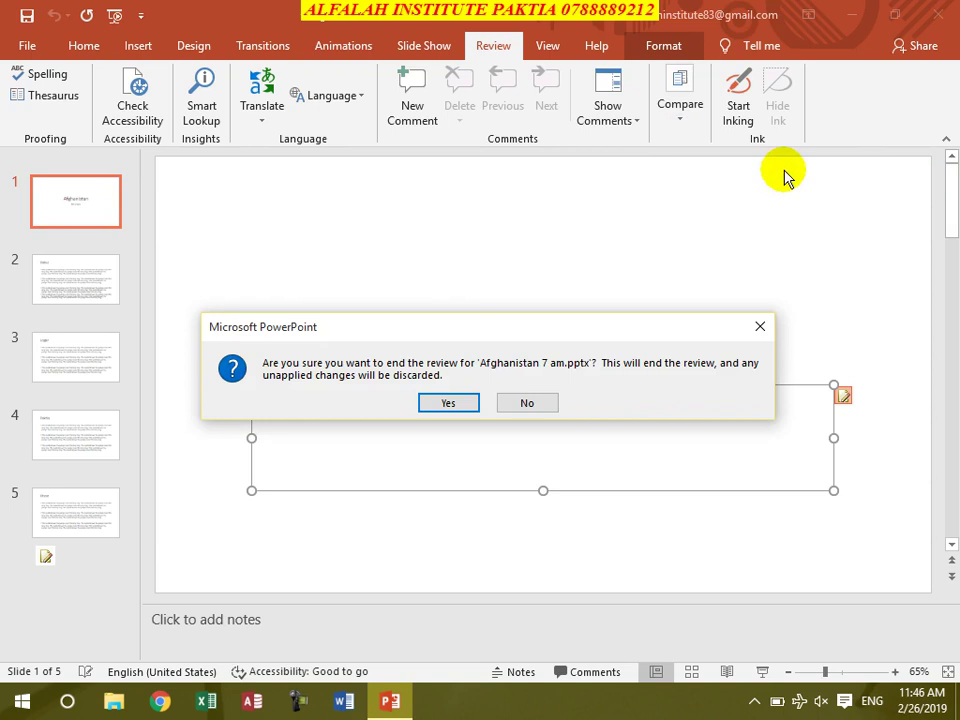
click(441, 399)
click(682, 120)
click(680, 305)
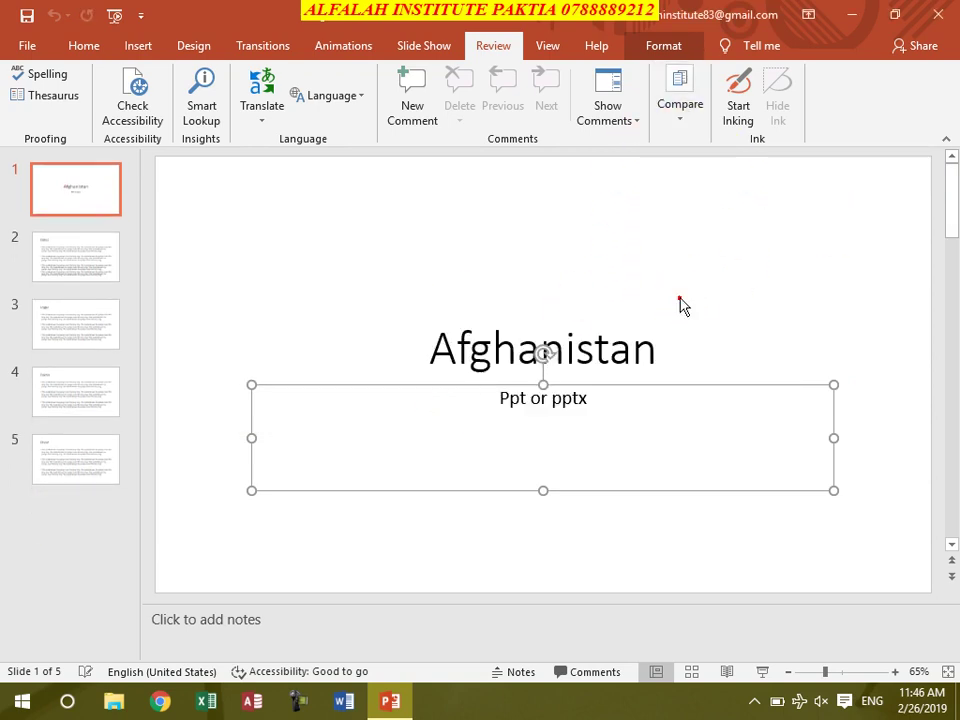
- Start inking and draw a black pen squiggle and a green highlighter stroke near the slide top
click(737, 118)
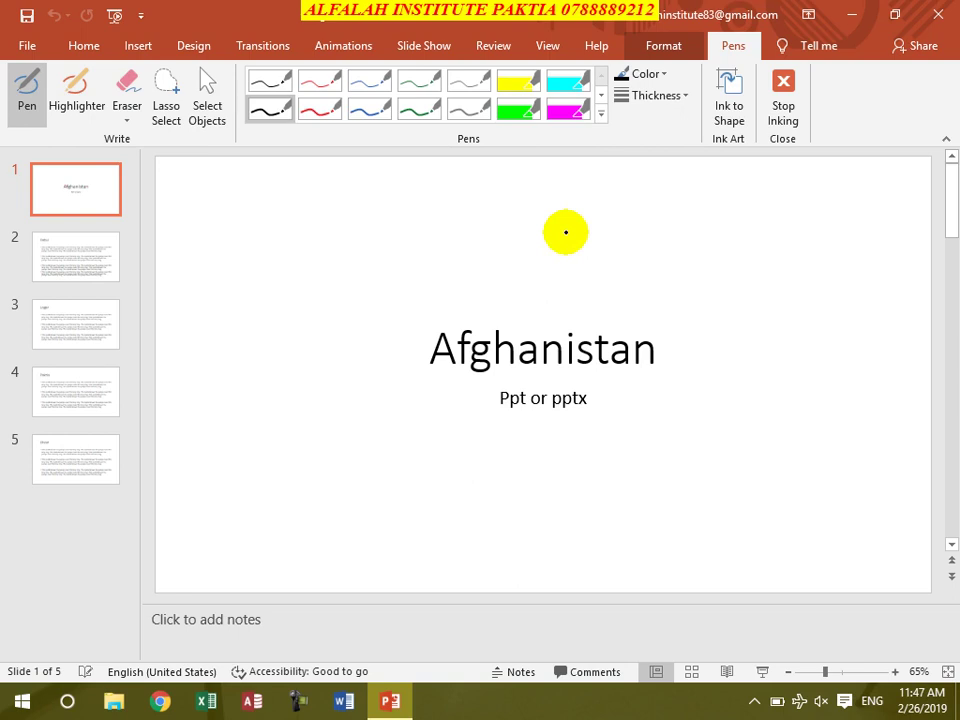
drag(622, 192, 540, 224)
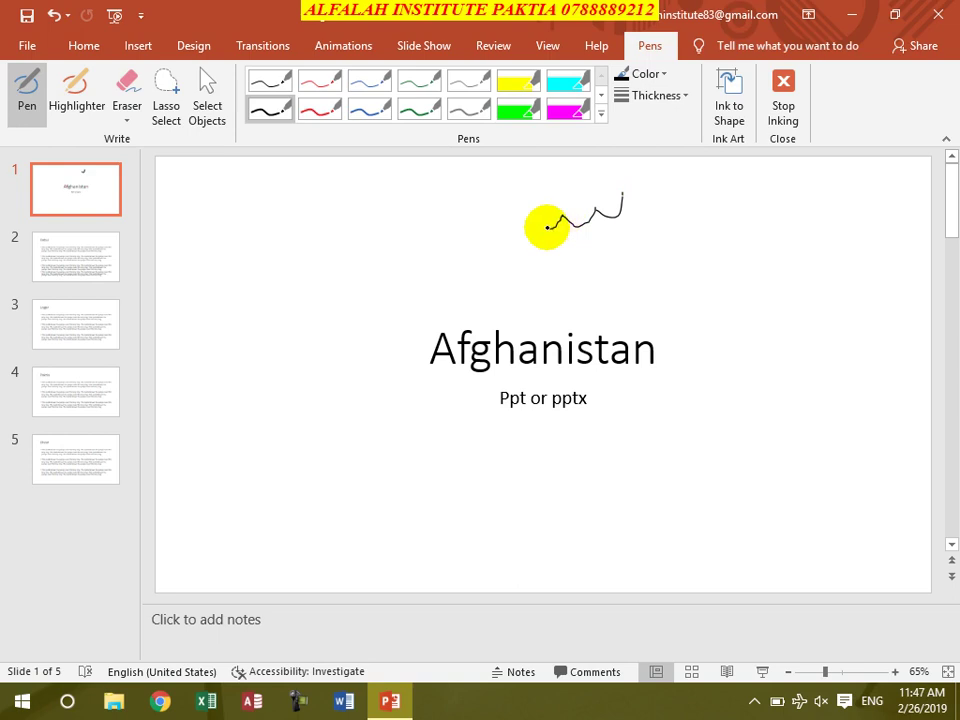
click(527, 117)
mouse_move(772, 205)
mouse_down()
mouse_move(435, 258)
mouse_move(276, 243)
mouse_up()
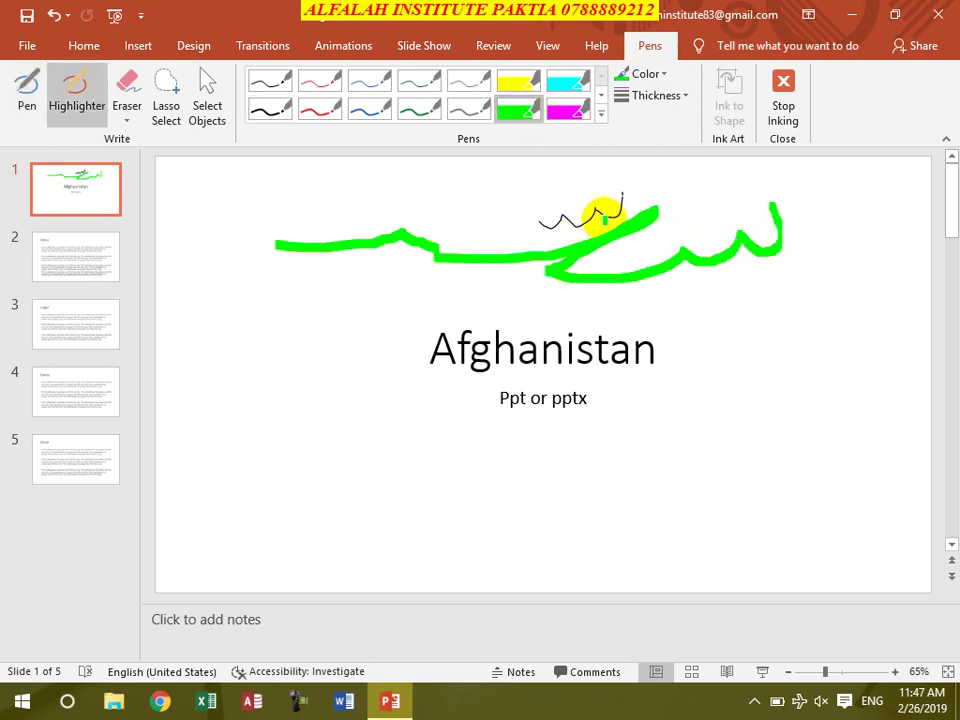
- Erase both strokes with the Stroke Eraser and redraw a green highlighter stroke above the title
click(124, 120)
click(146, 140)
drag(519, 216, 560, 229)
drag(613, 210, 429, 249)
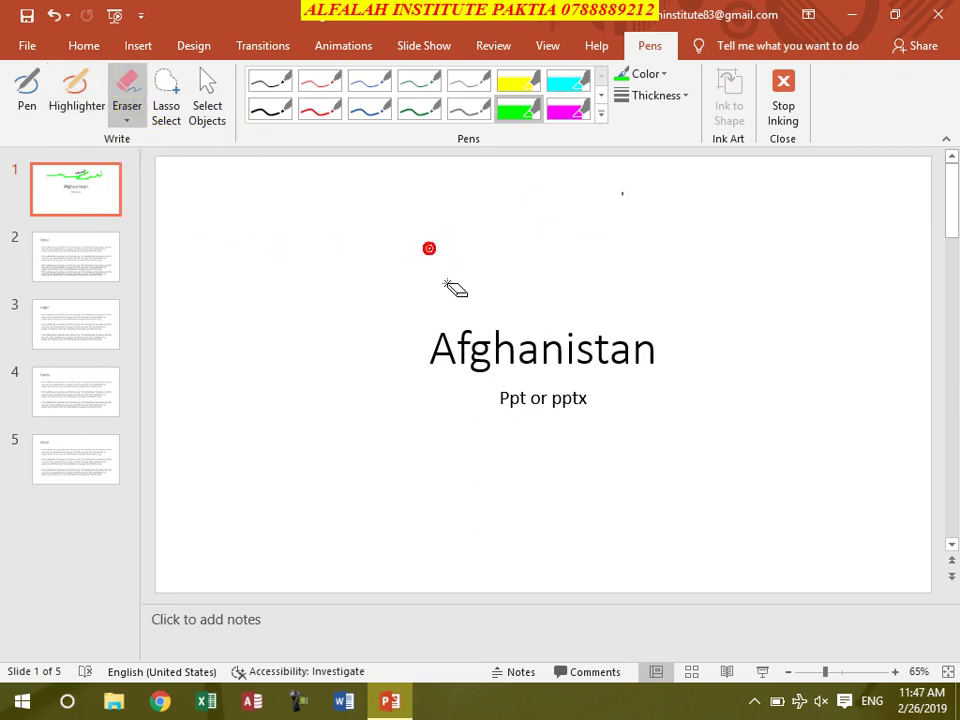
click(70, 100)
mouse_move(665, 183)
mouse_down()
mouse_move(510, 252)
mouse_move(343, 244)
mouse_up()
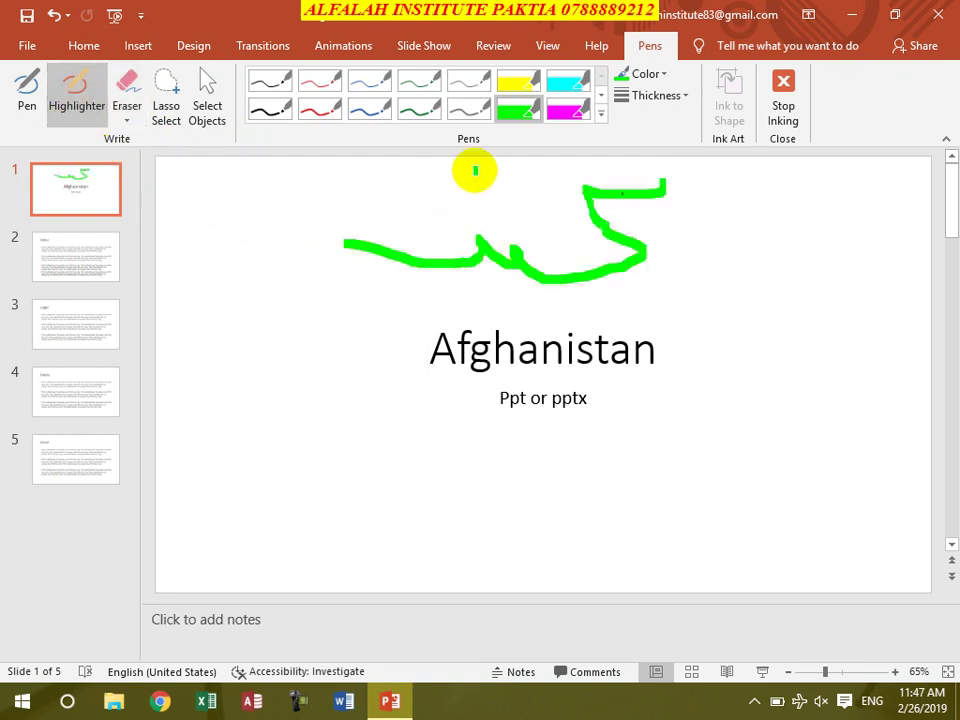
- Select the title and subtitle with Select Objects, then lasso-select the ink strokes
click(205, 128)
click(369, 311)
click(453, 358)
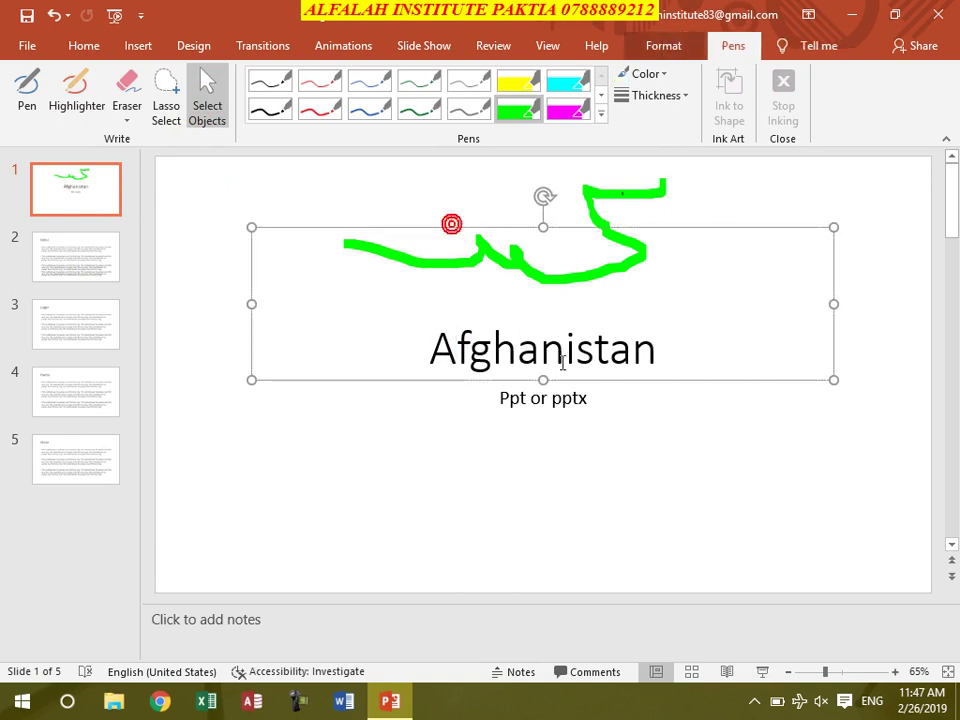
click(551, 397)
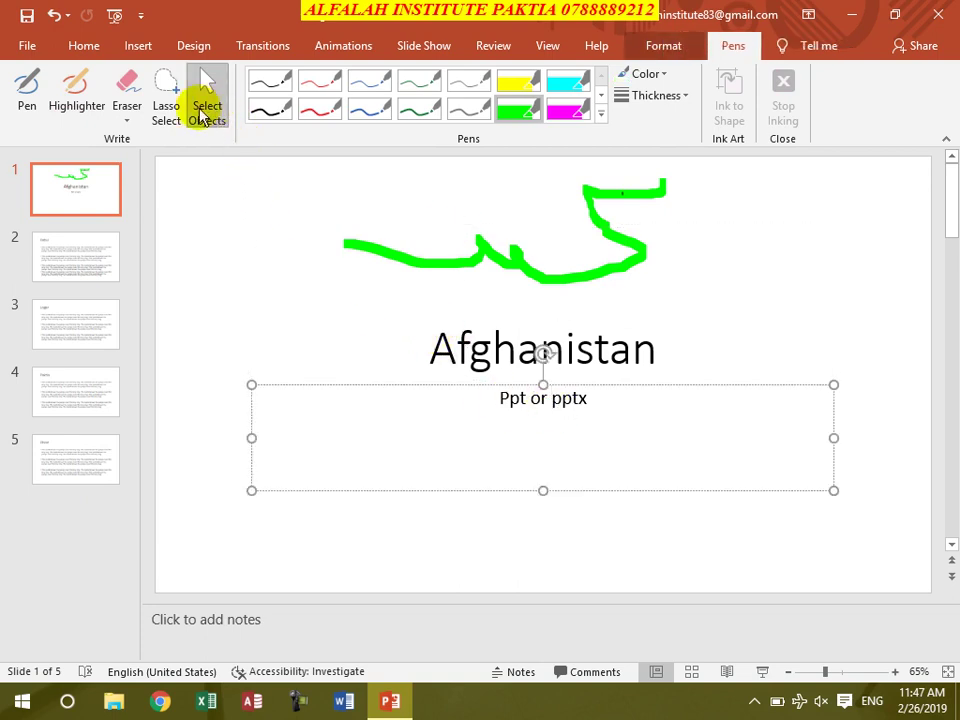
click(166, 112)
drag(321, 232, 469, 245)
drag(573, 307, 606, 317)
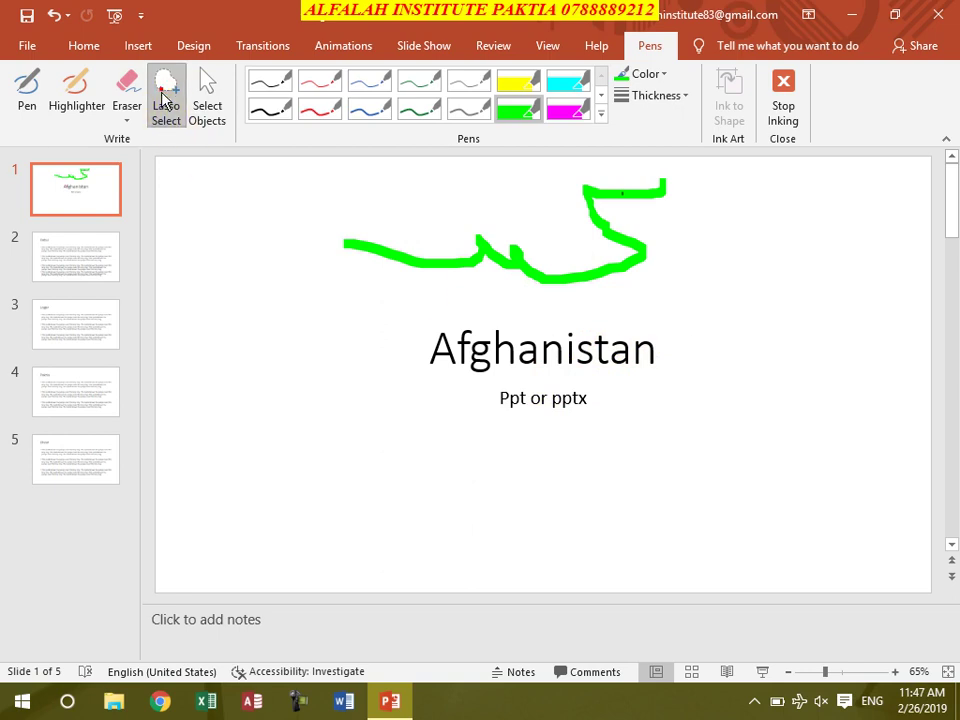
- Lasso-select the green ink stroke on the title slide
drag(298, 214, 403, 268)
click(311, 184)
mouse_move(424, 209)
mouse_down()
mouse_move(252, 164)
mouse_move(413, 238)
mouse_up()
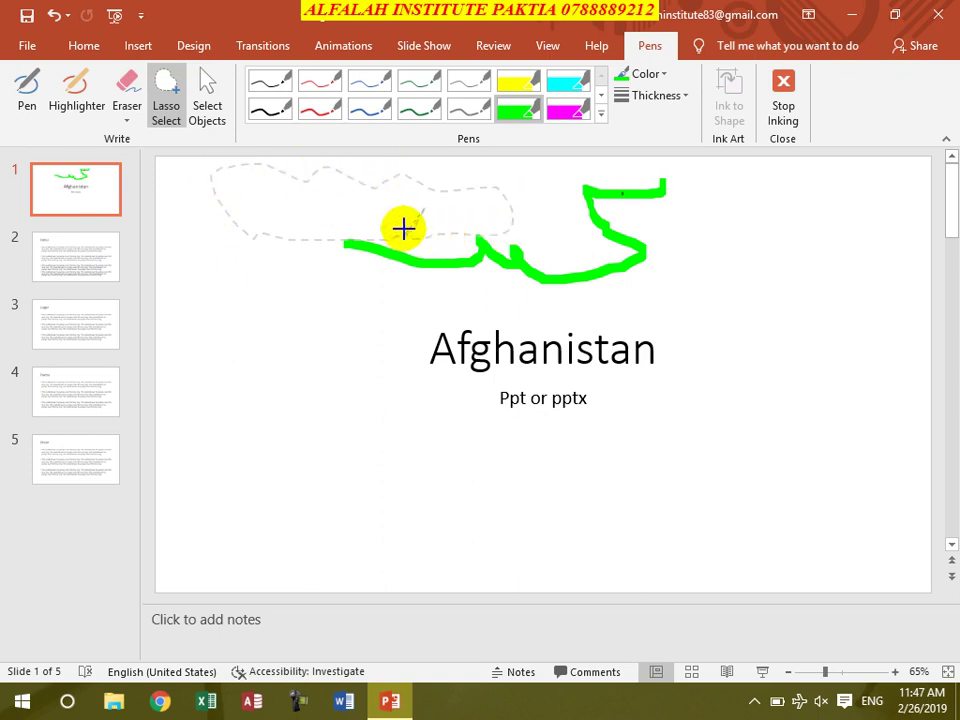
drag(403, 229, 403, 232)
mouse_move(484, 302)
mouse_down()
mouse_move(510, 400)
mouse_move(424, 272)
mouse_up()
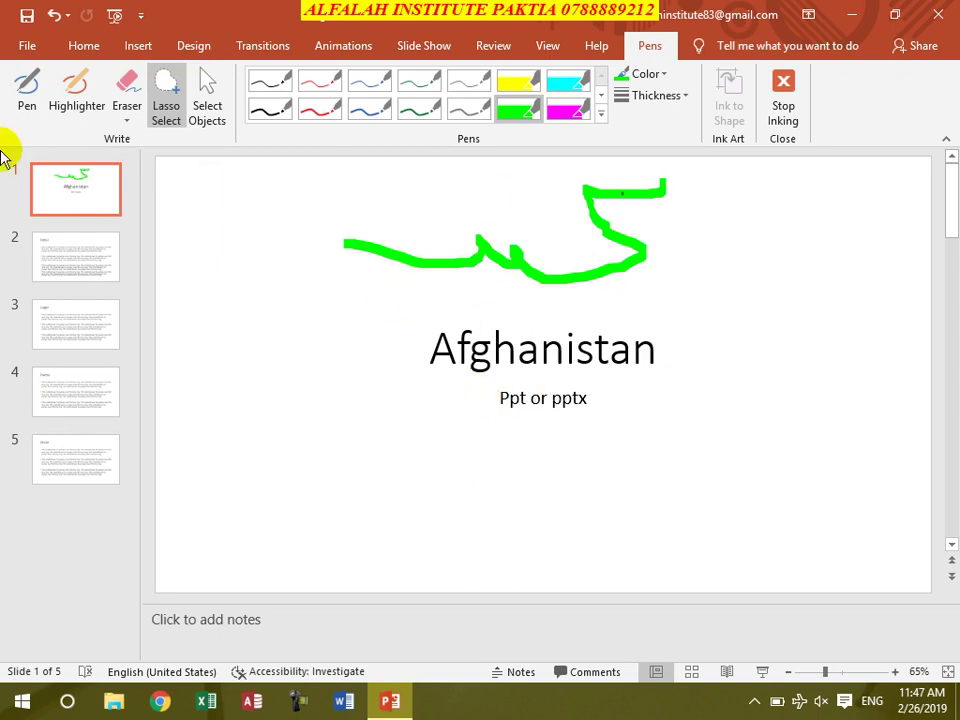
- Draw a yellow 6 pt highlighter stroke down the slide's right side and stop inking
click(671, 95)
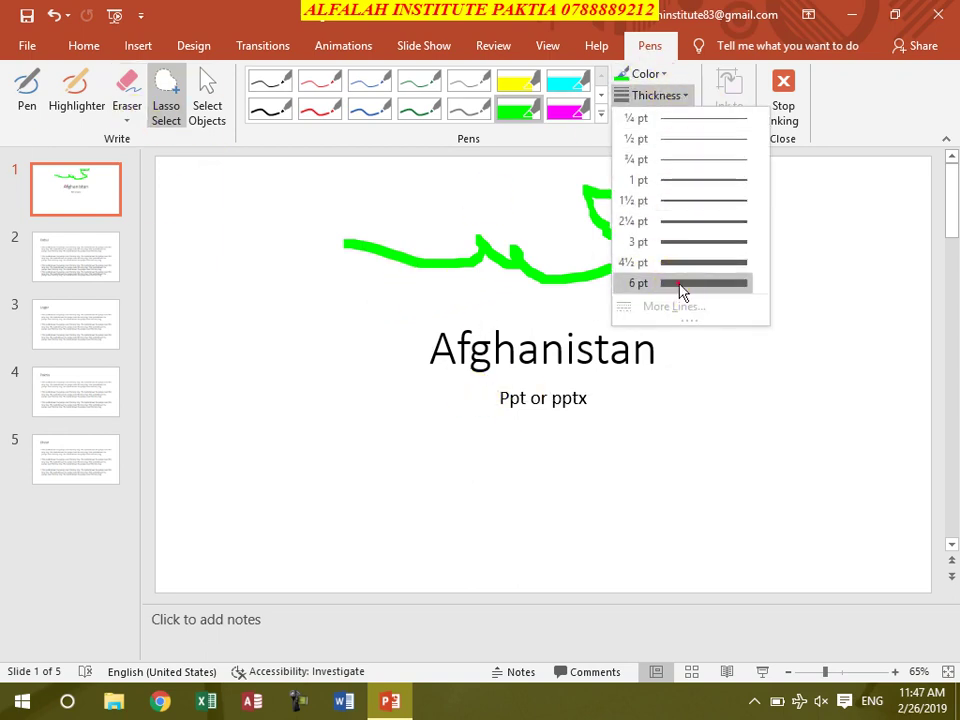
click(680, 285)
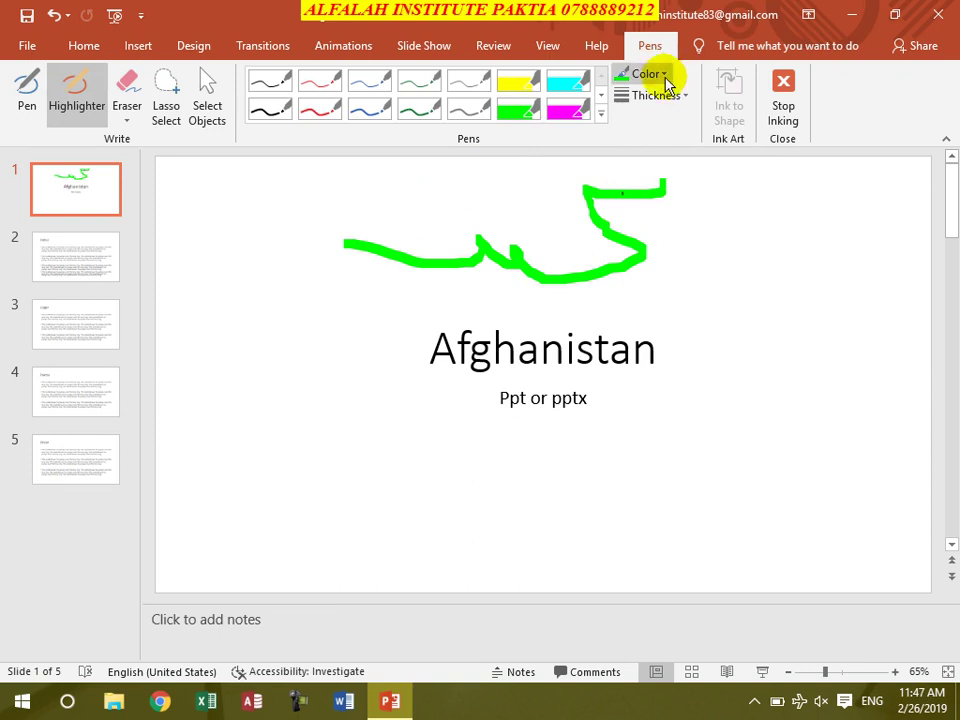
click(667, 83)
click(661, 218)
drag(795, 212, 816, 405)
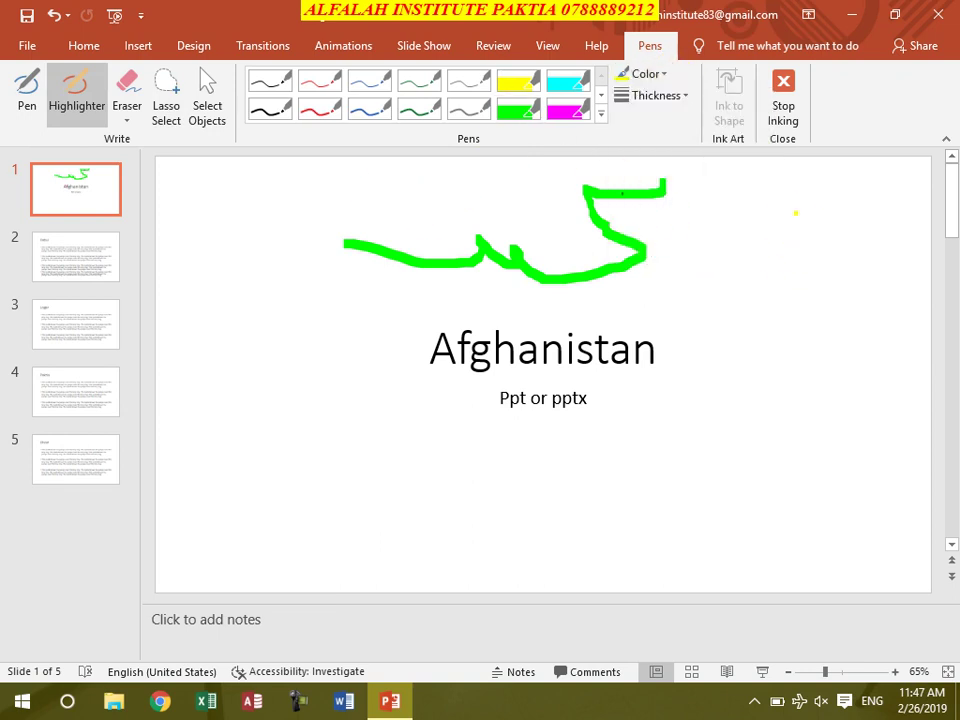
click(785, 102)
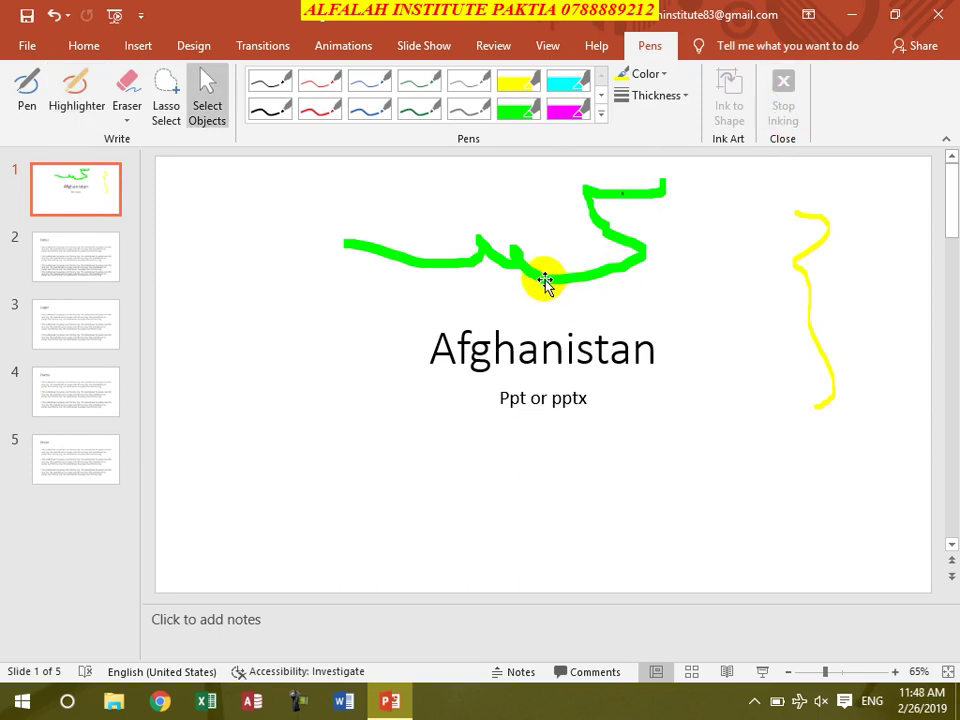
click(490, 46)
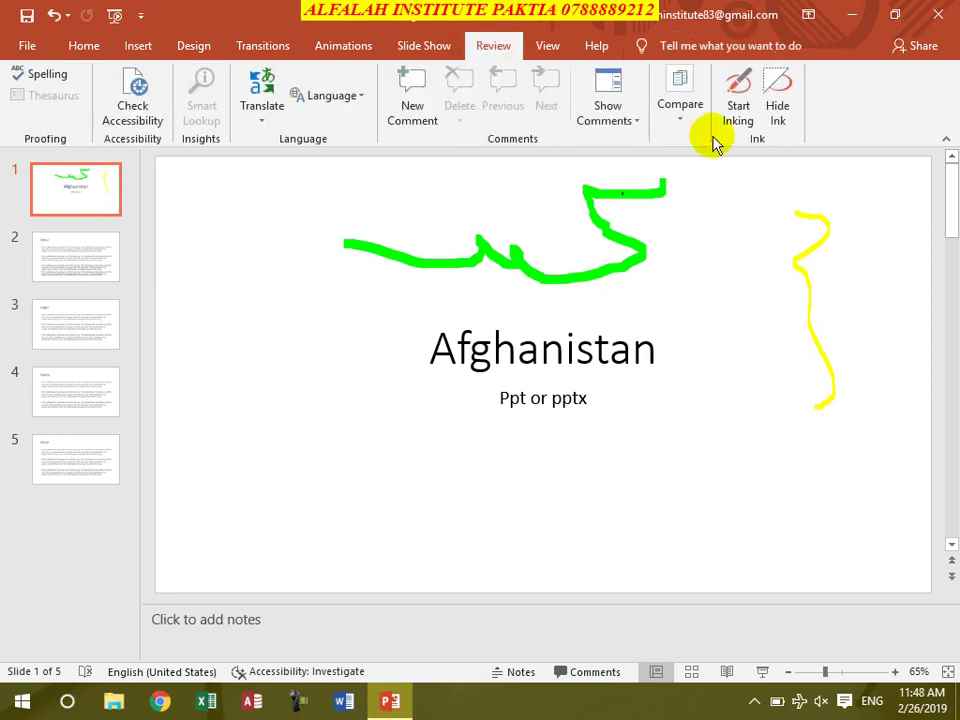
- Hide the green and yellow ink on the Afghanistan title slide using Hide Ink
click(779, 100)
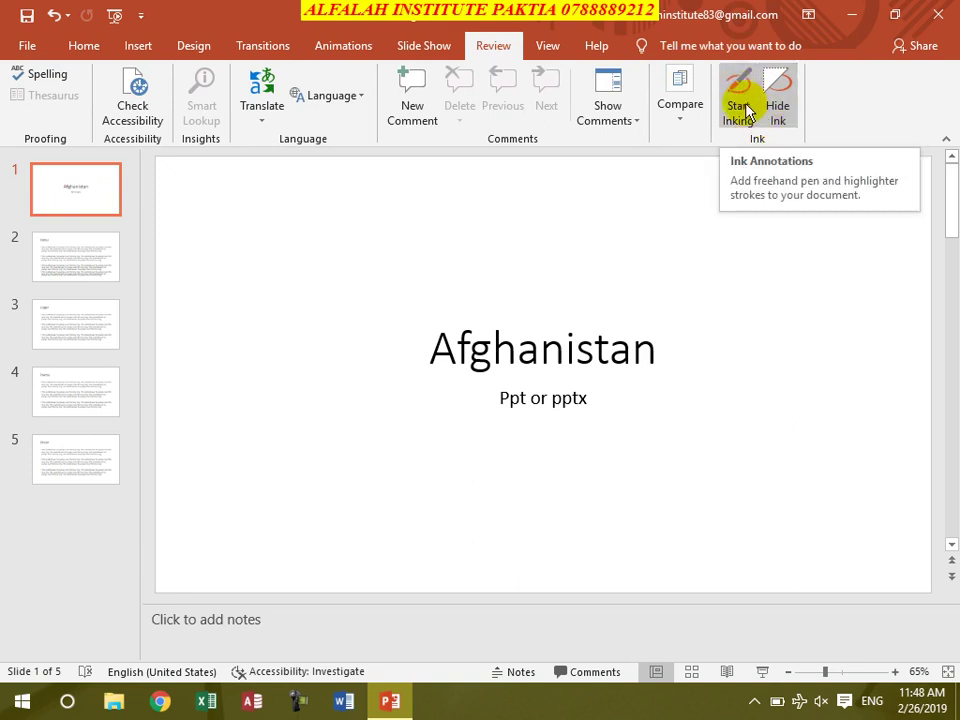
click(772, 118)
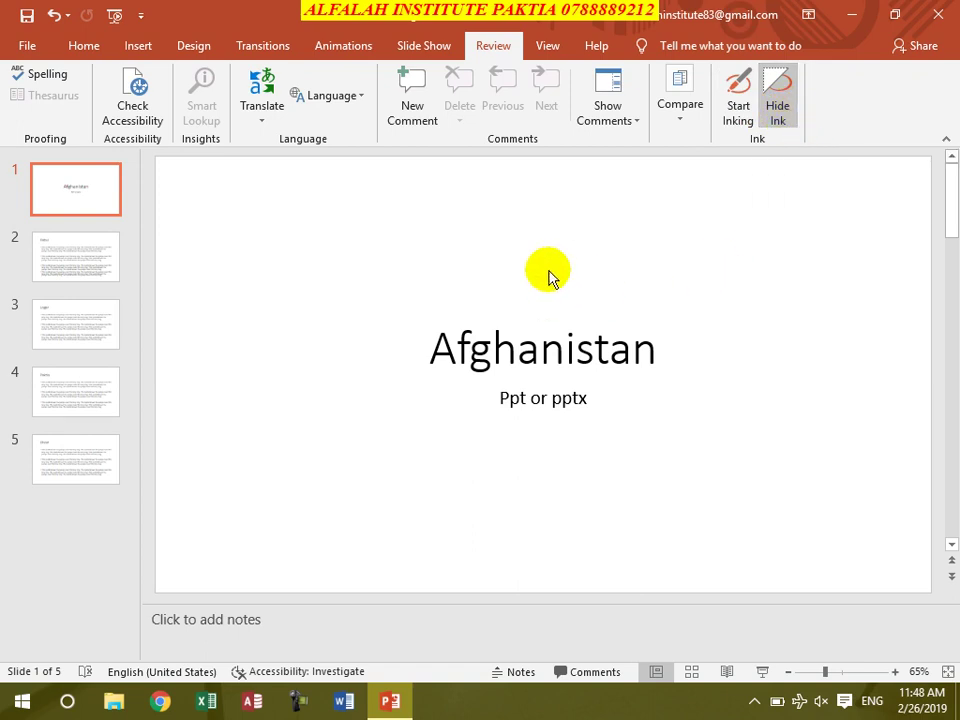
click(545, 46)
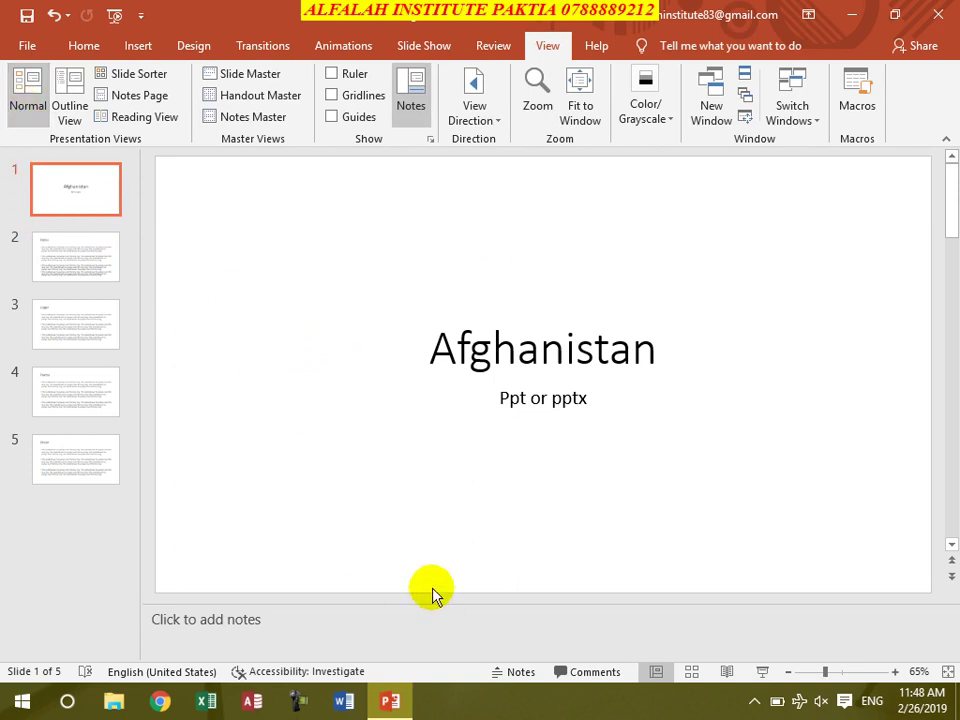
- Select Kabul in Outline View, open Slide Sorter, and drag Logar to position 2 and back to 3
click(68, 116)
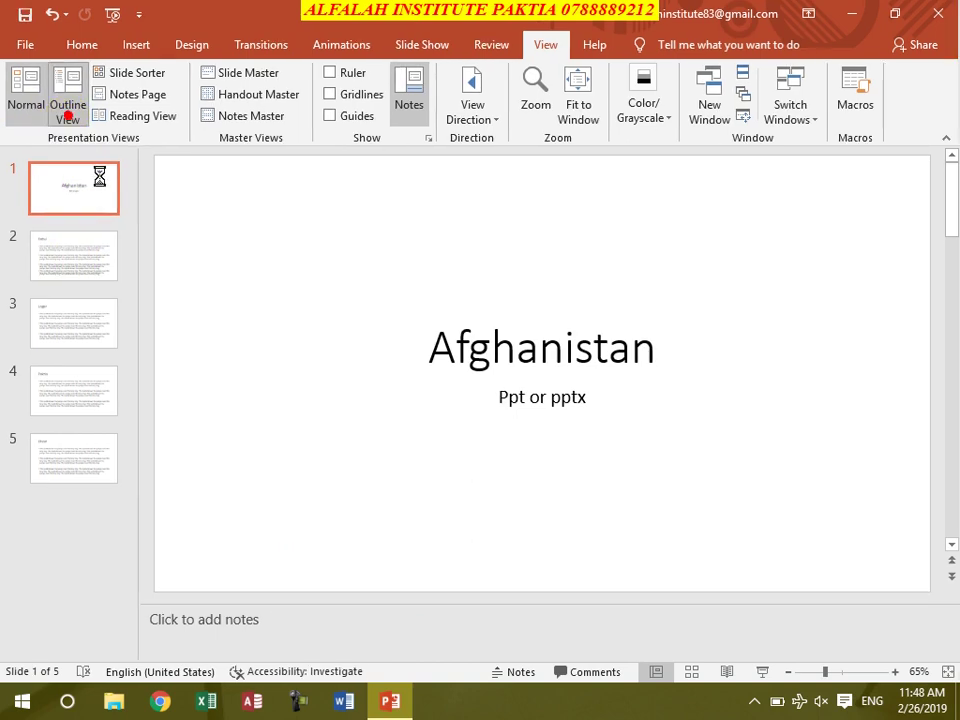
click(138, 254)
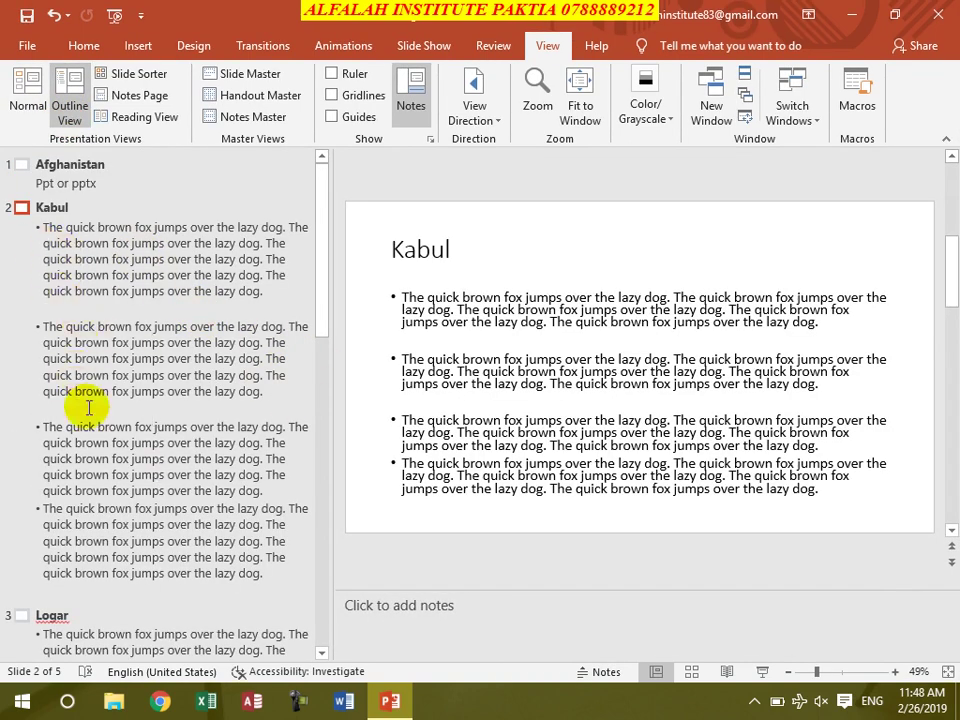
click(138, 80)
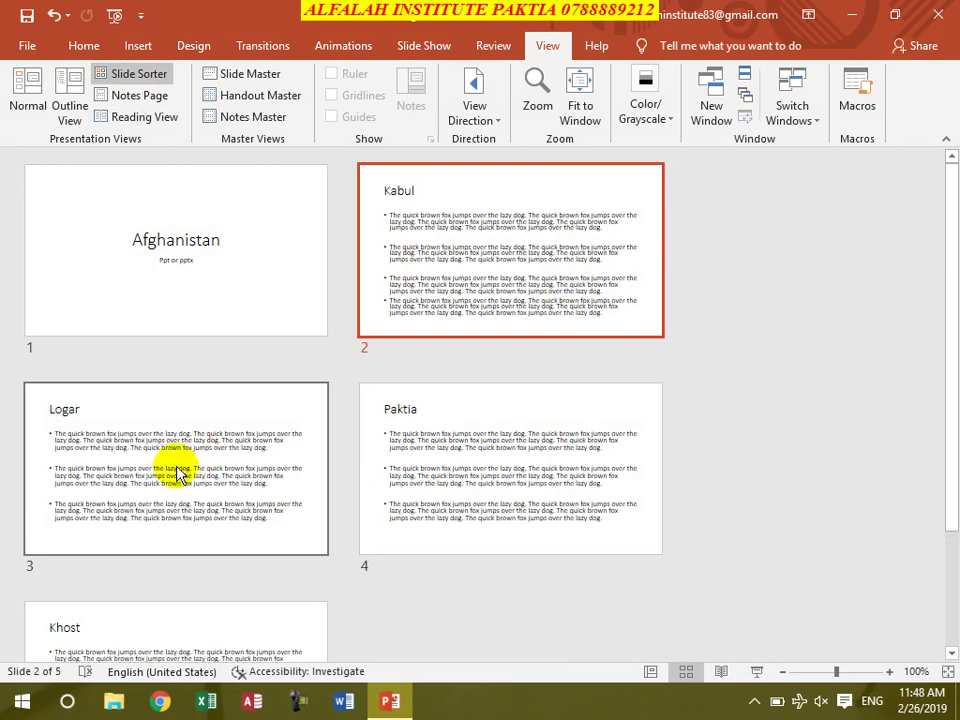
drag(184, 479, 480, 250)
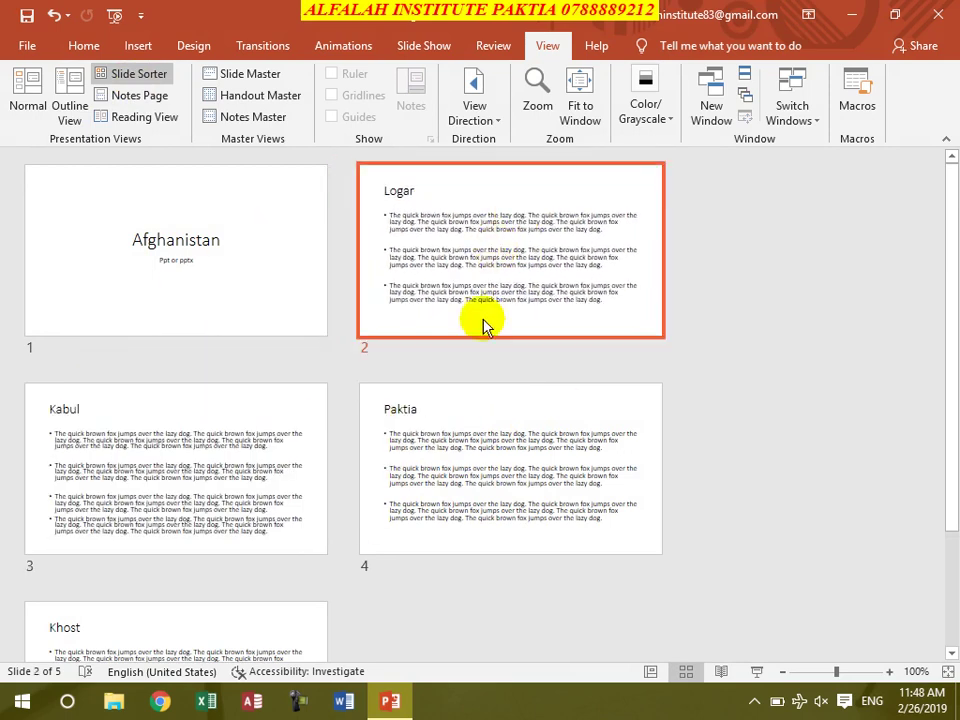
drag(401, 330, 182, 490)
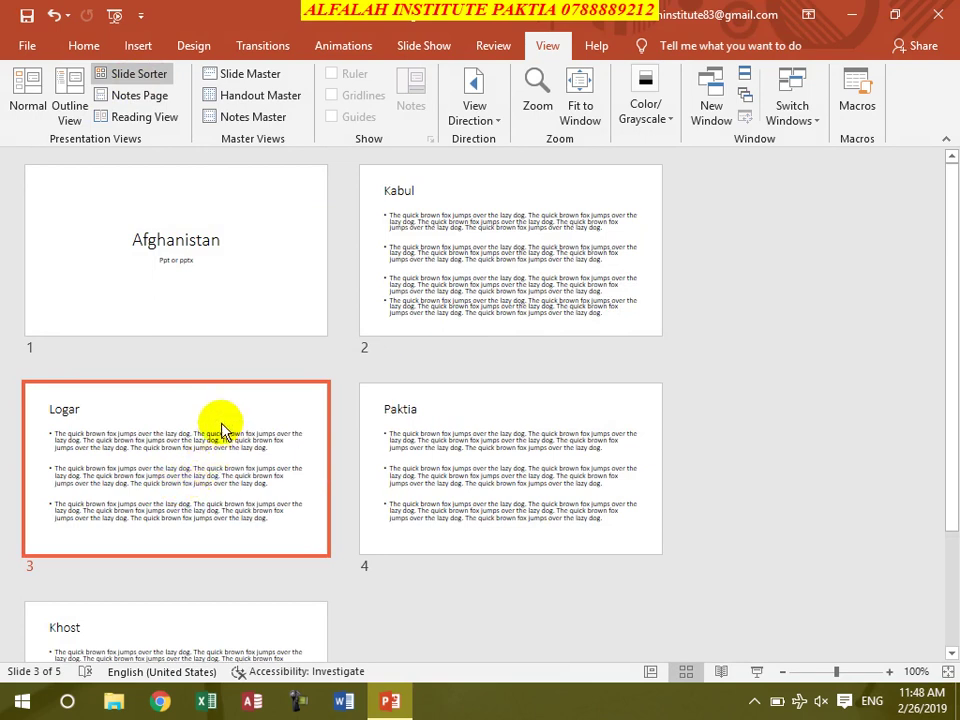
- Show the Logar slide's Notes Page and click into its notes box
click(139, 93)
click(384, 411)
click(409, 297)
click(388, 422)
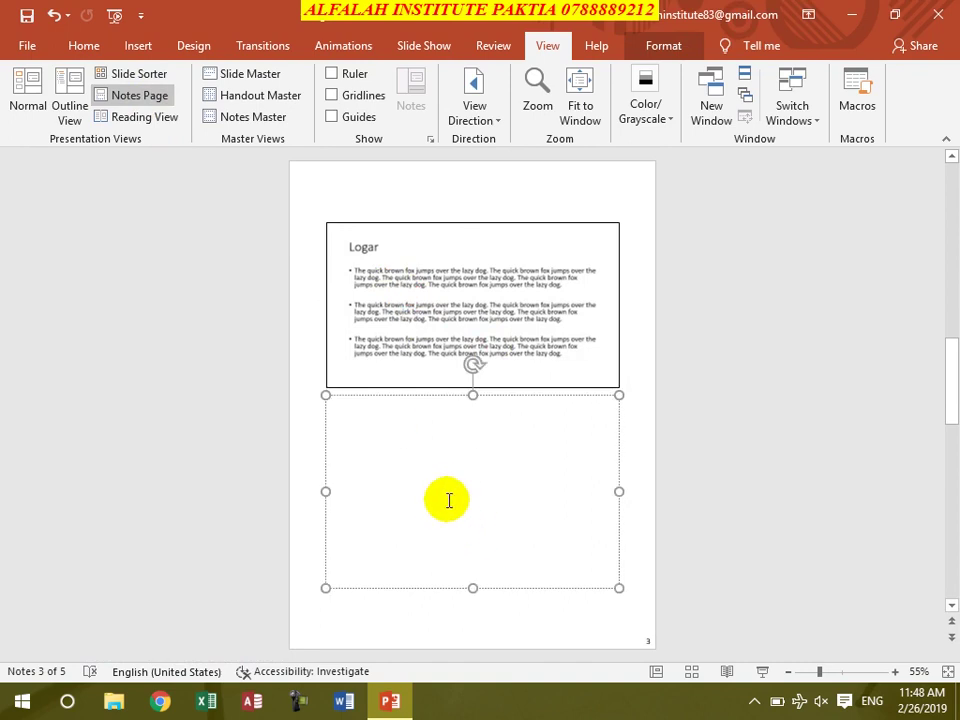
- Preview the deck in Reading View, then return to Normal view
click(143, 118)
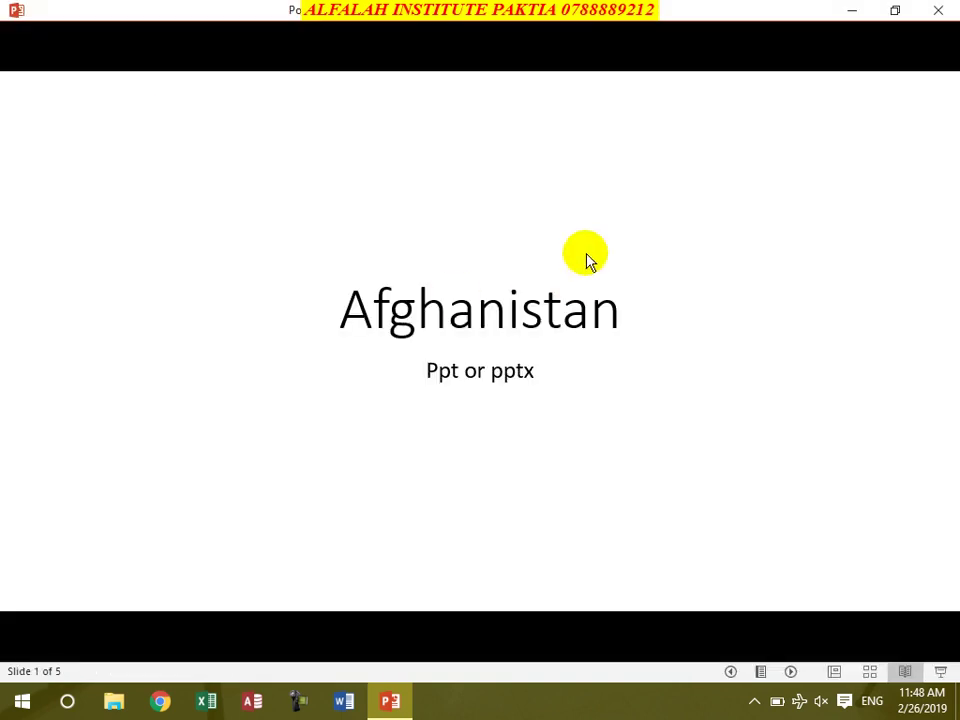
key(Escape)
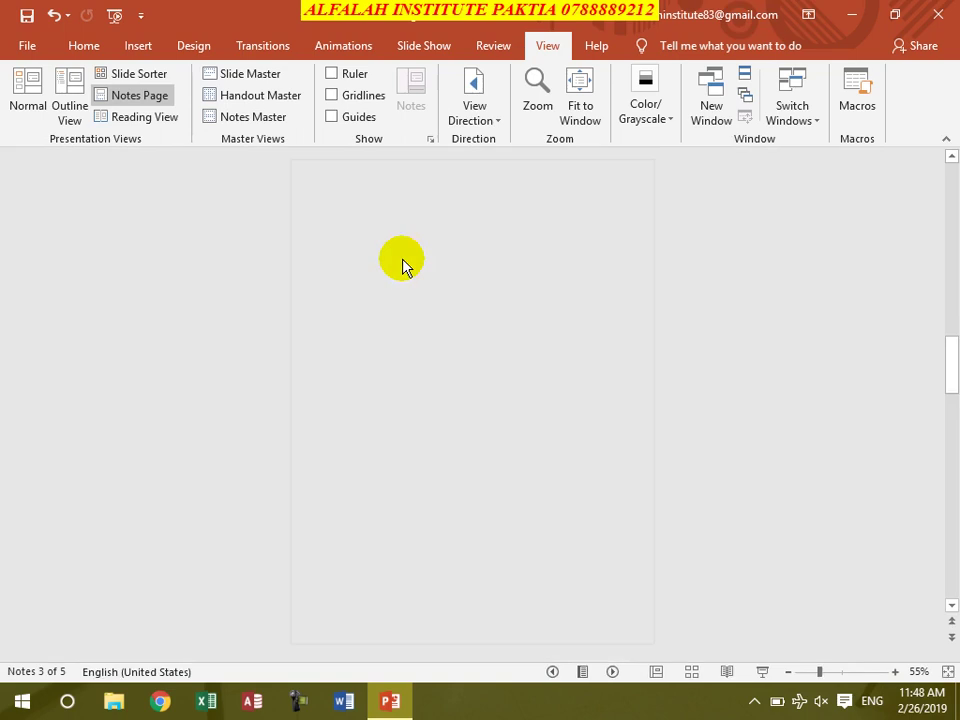
click(17, 90)
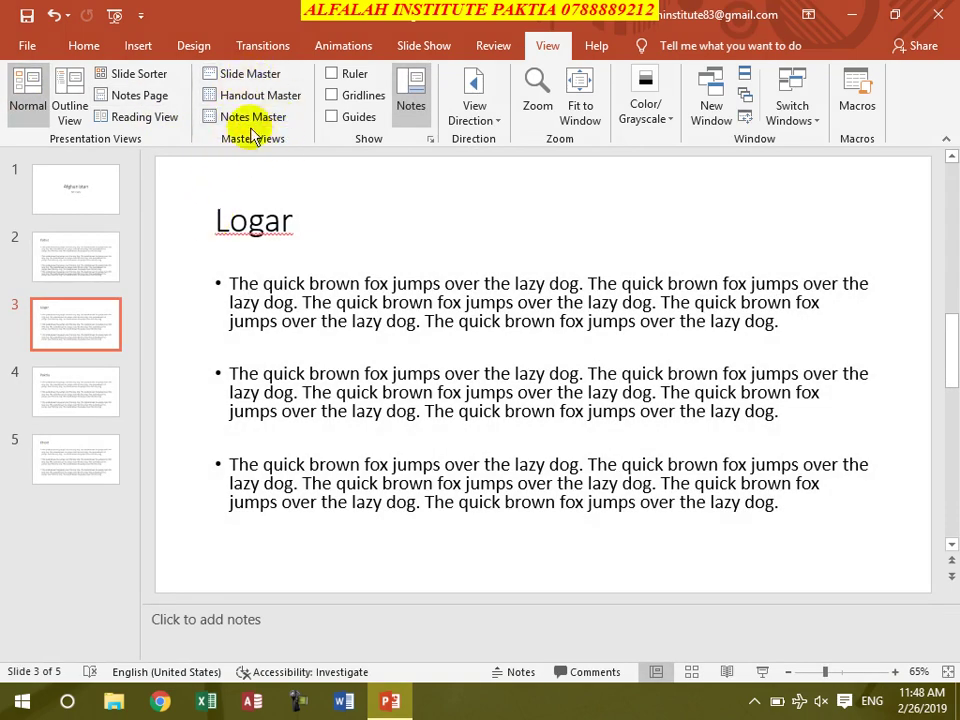
click(332, 75)
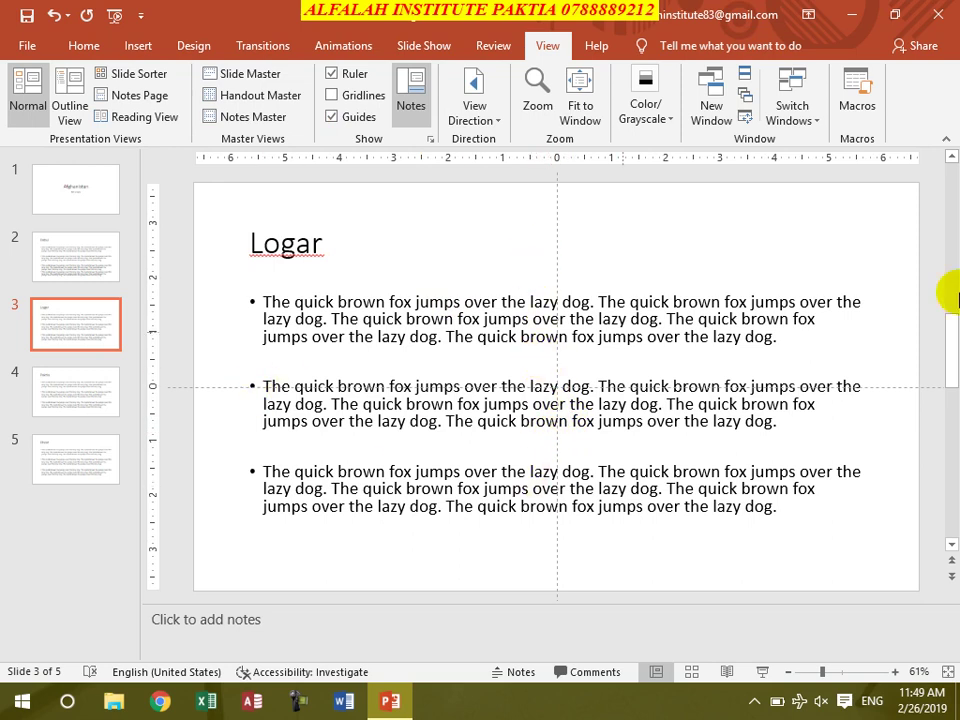
- Toggle the guides on the Logar slide, then hide and reshow the Notes pane twice
click(355, 100)
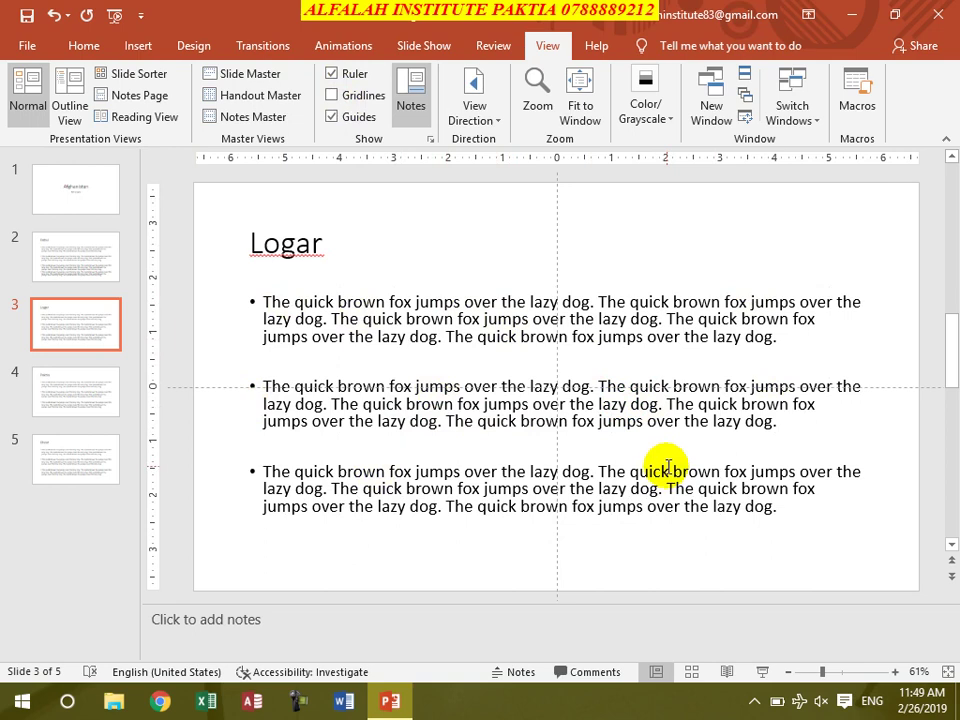
click(414, 102)
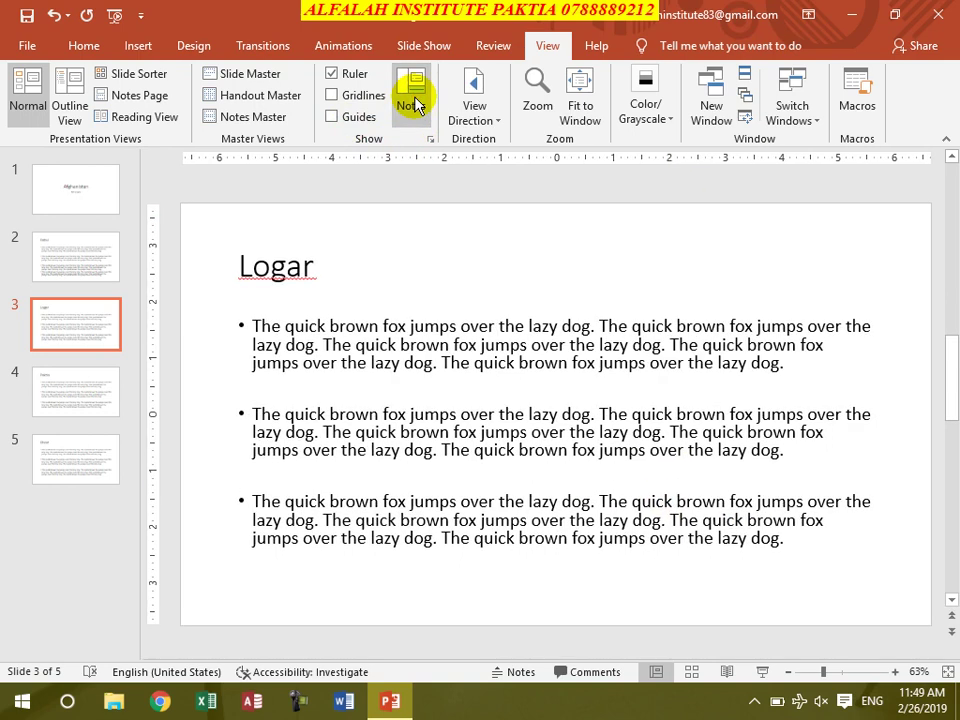
click(414, 103)
click(414, 103)
click(414, 103)
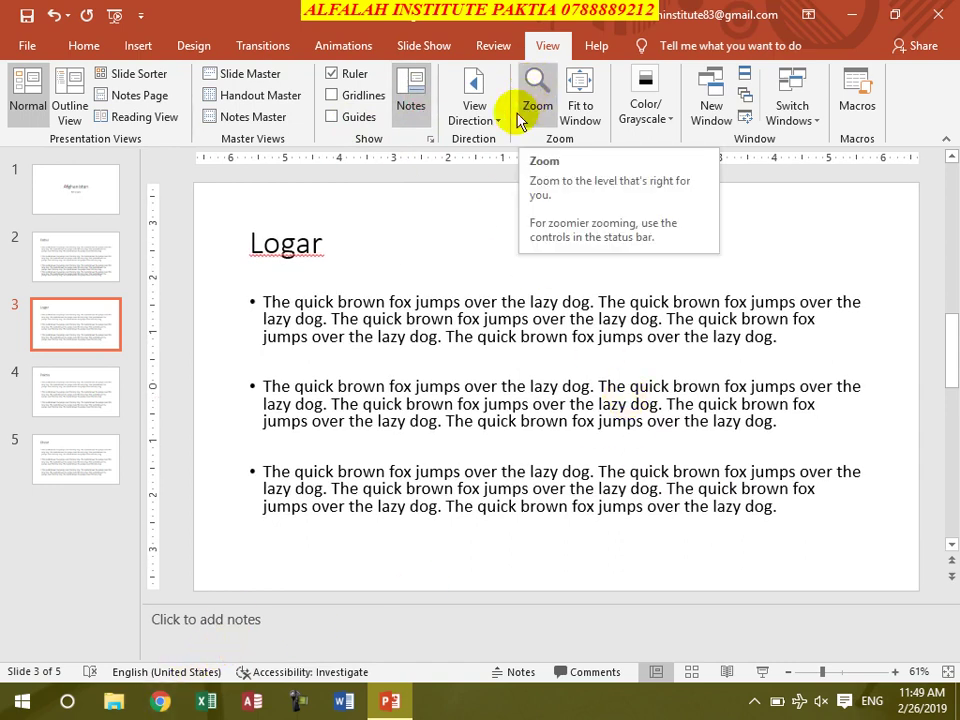
click(476, 115)
click(495, 164)
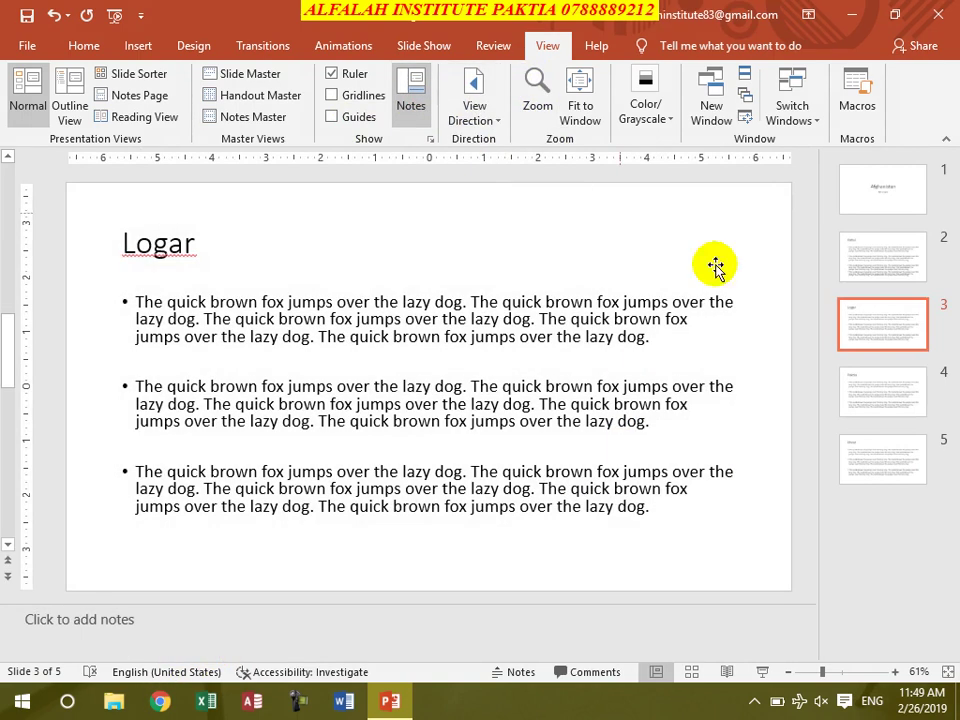
click(472, 125)
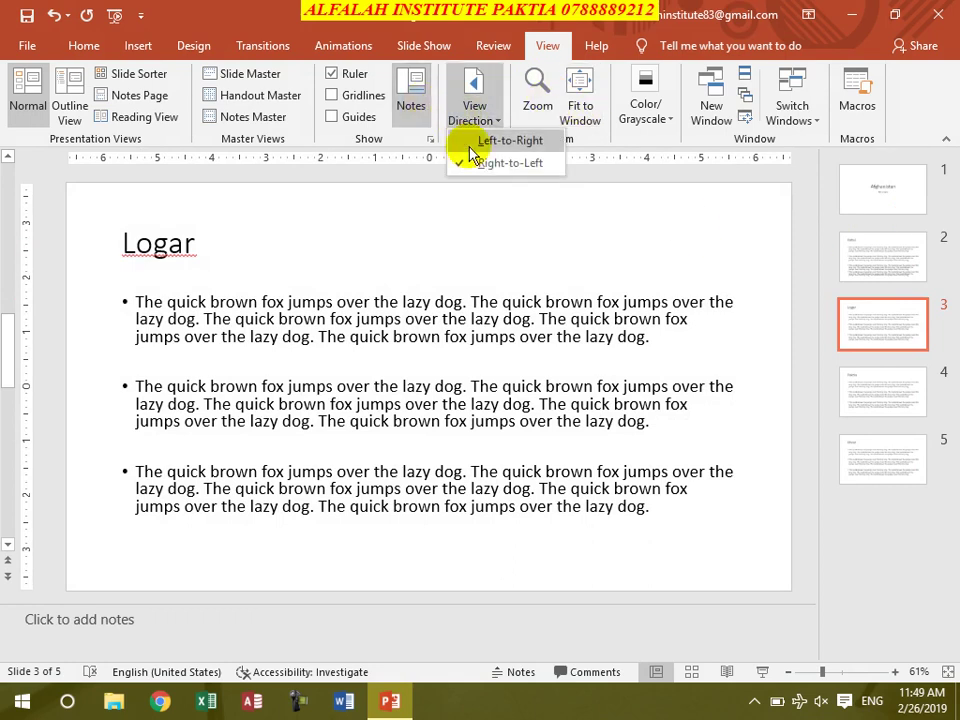
click(478, 140)
click(536, 100)
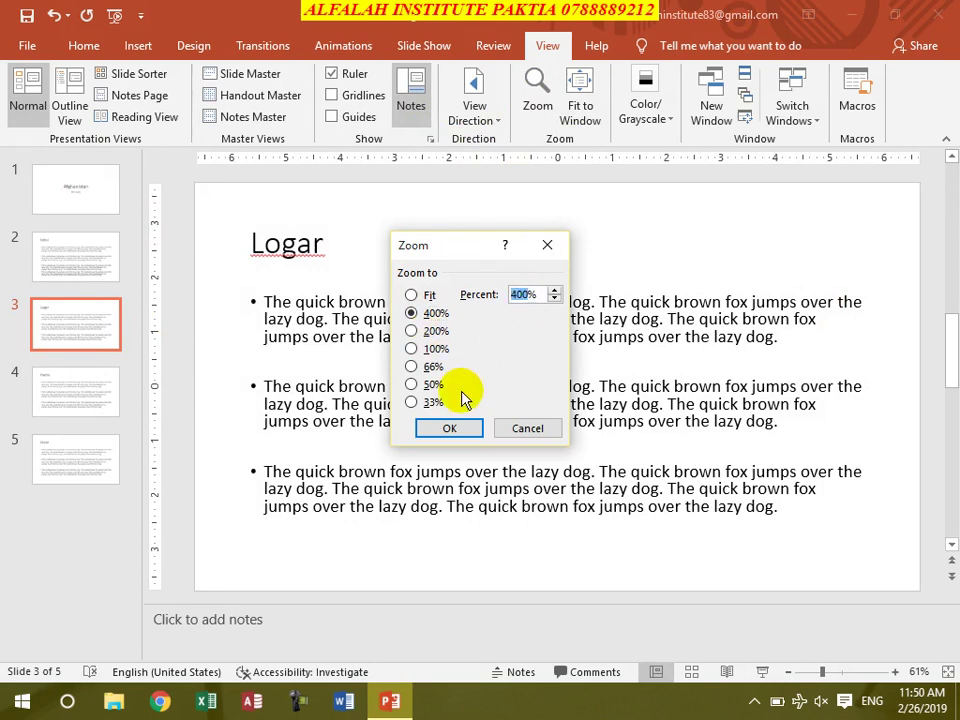
text(0)
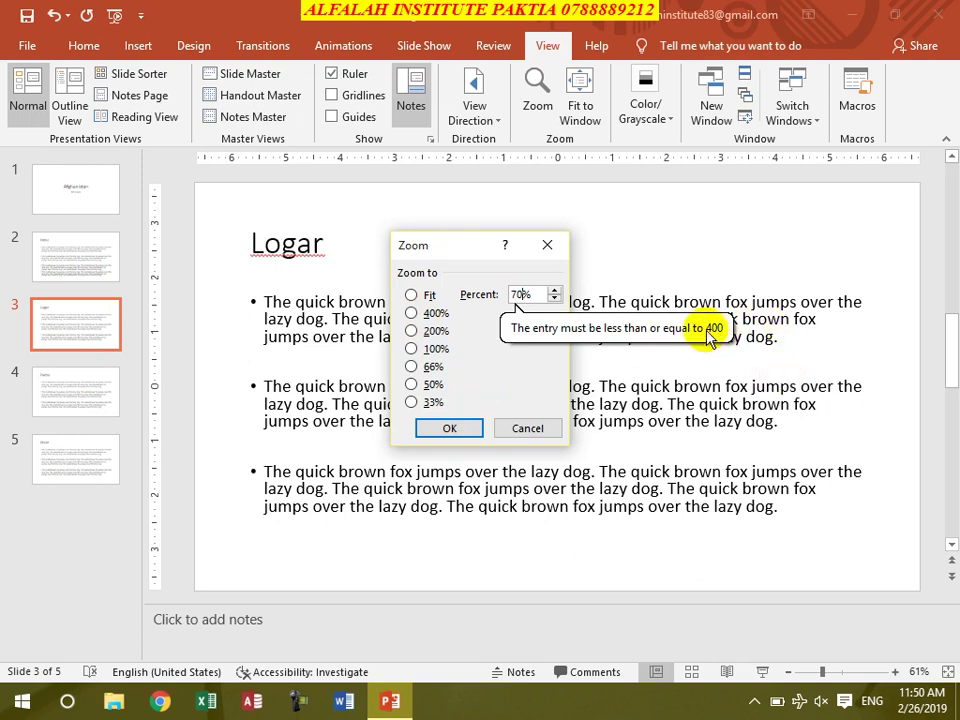
click(428, 313)
click(444, 428)
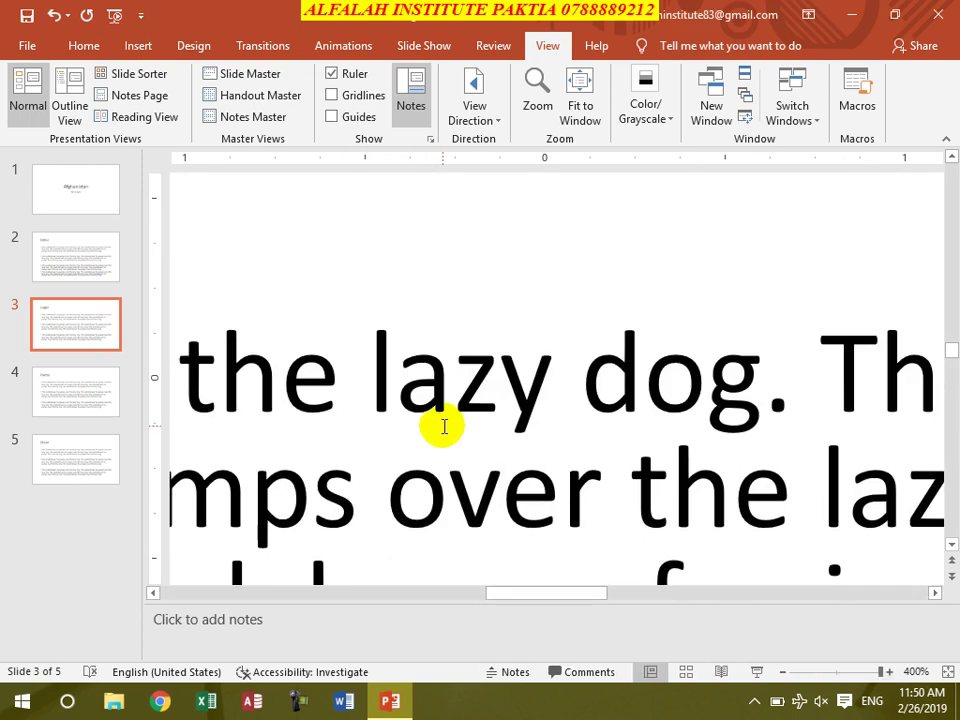
click(578, 106)
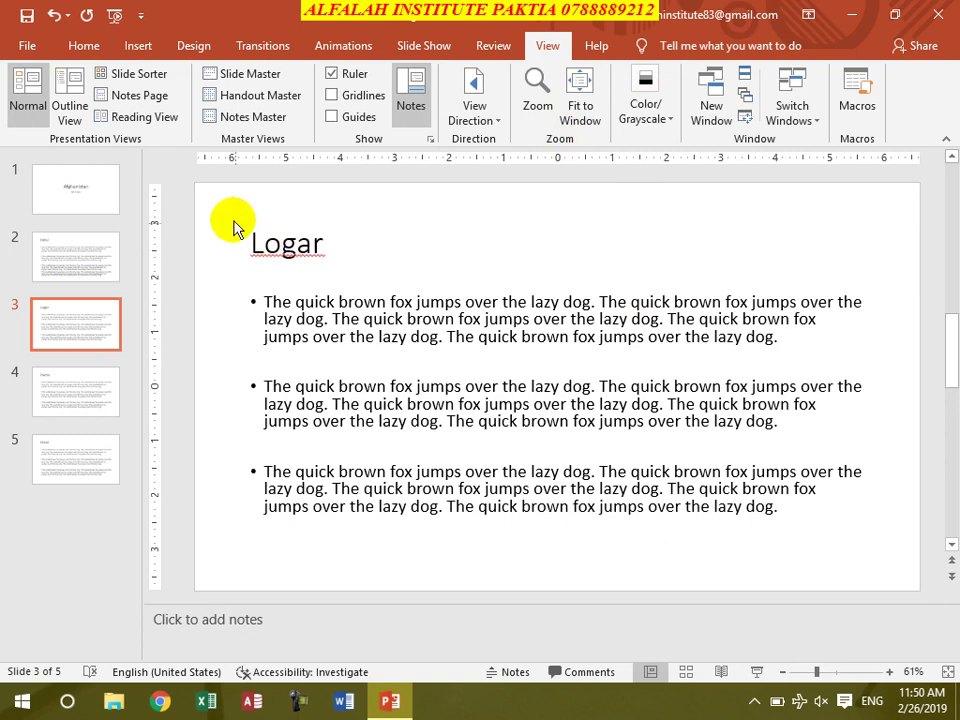
- Apply the green Facet theme to all slides and preview them in grayscale before returning to colour
click(193, 45)
click(206, 96)
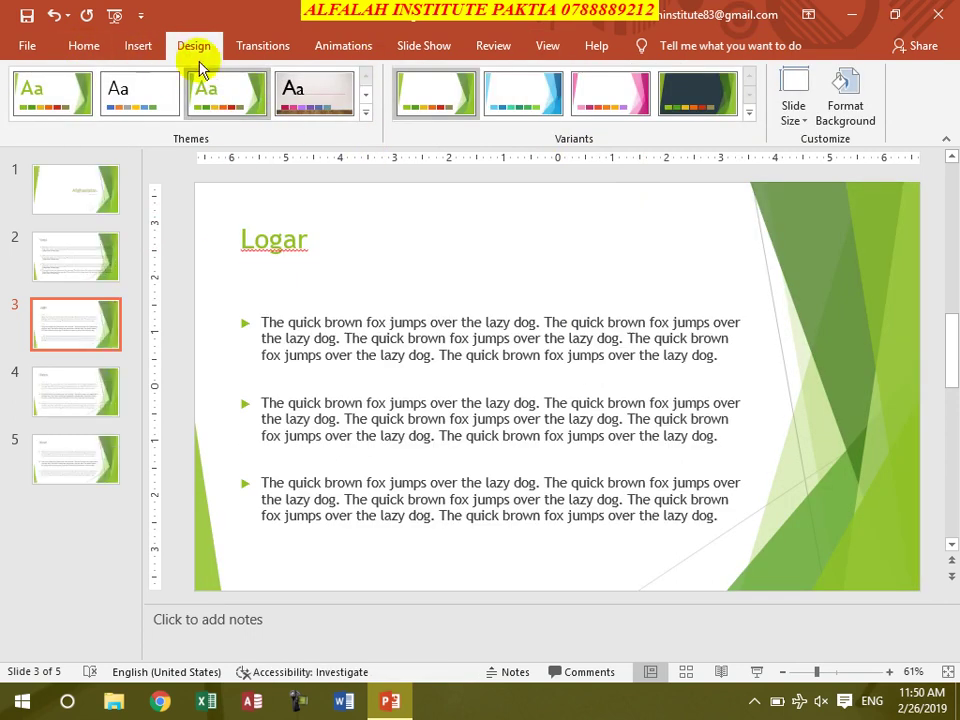
click(558, 55)
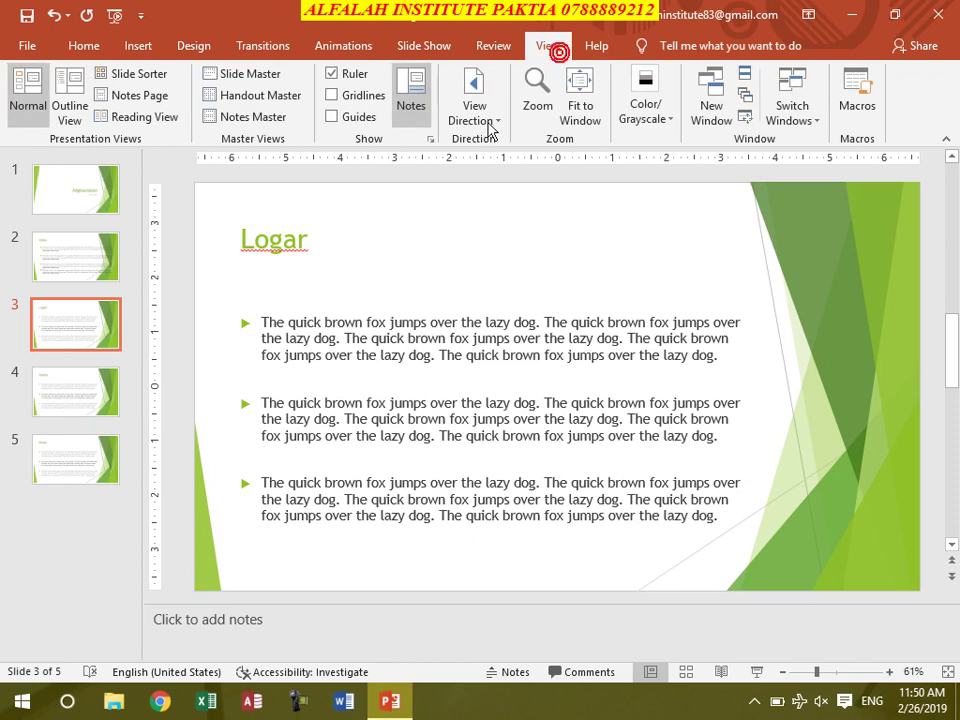
click(643, 130)
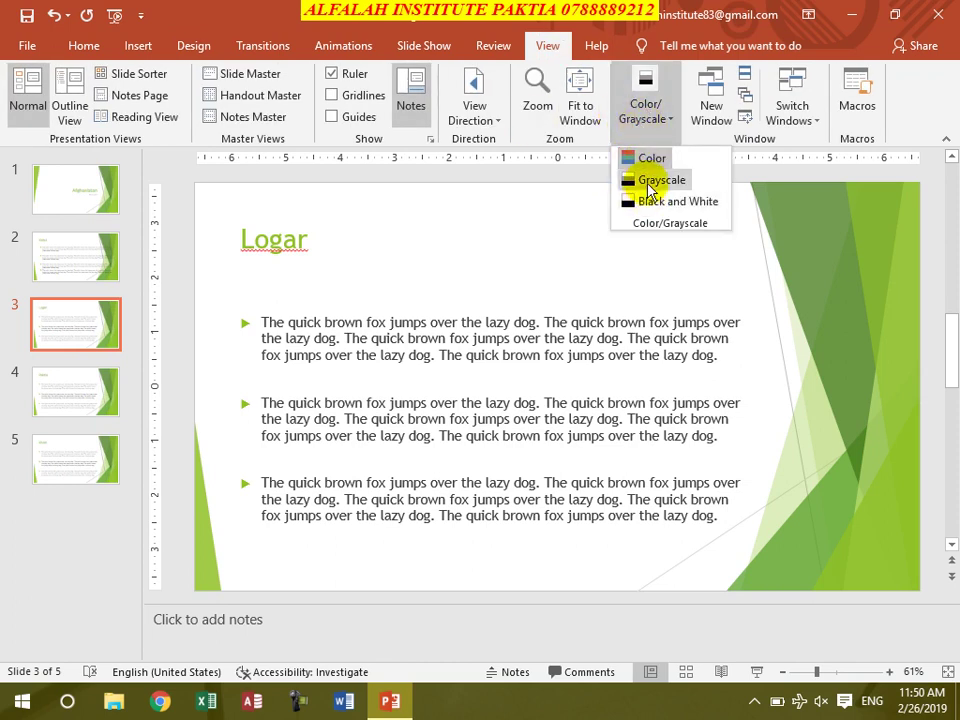
click(655, 180)
click(558, 115)
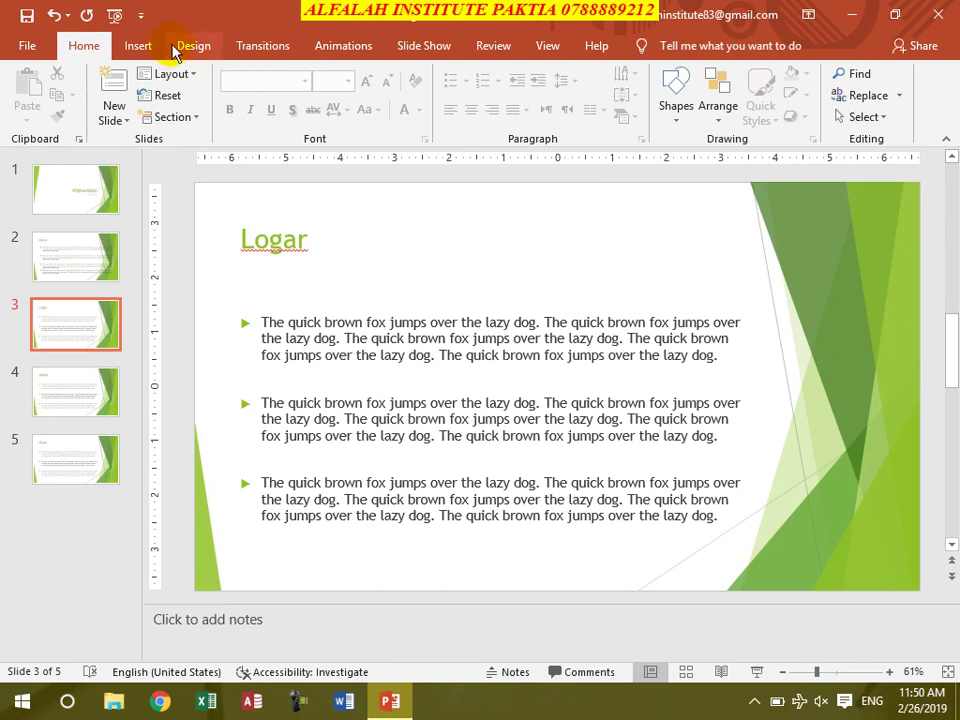
- Preview the slides in grayscale, inverse grayscale and white, then return to colour
click(540, 52)
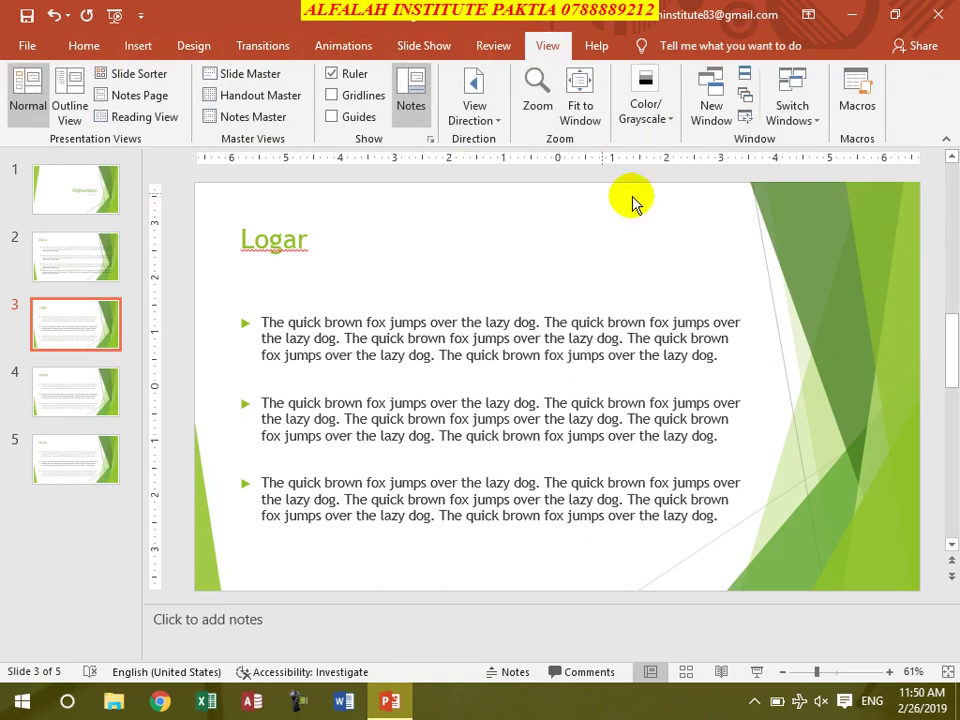
click(645, 130)
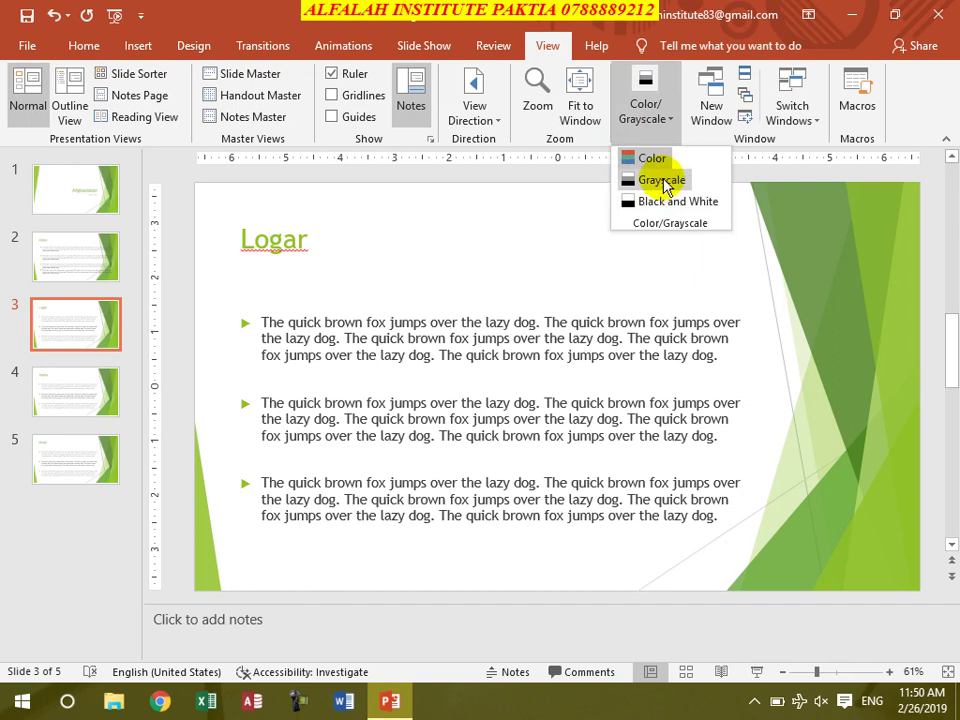
click(648, 180)
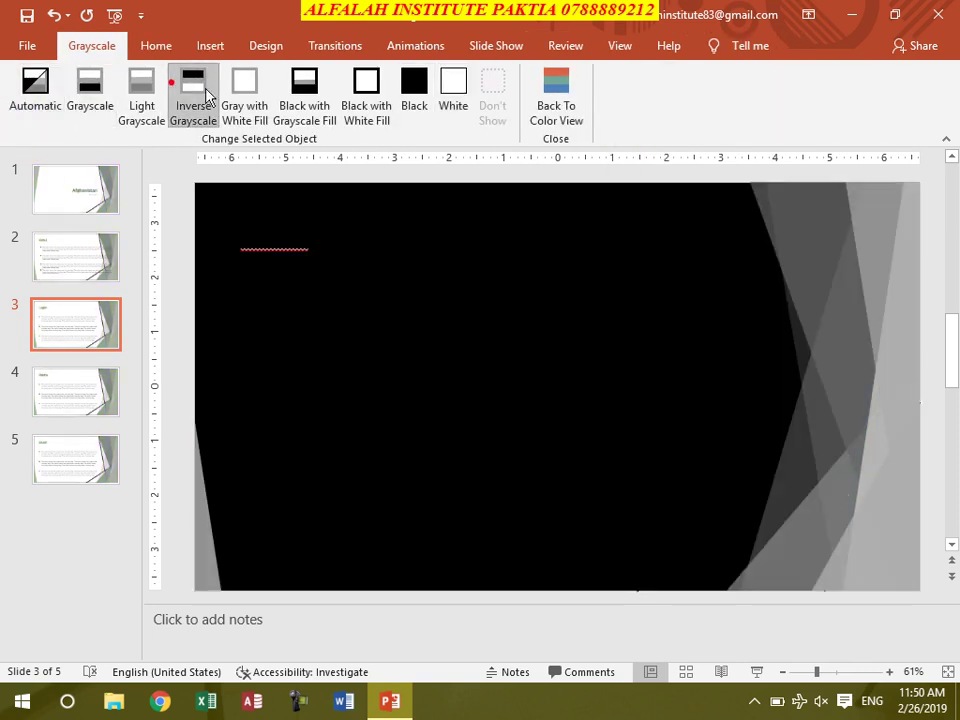
click(200, 95)
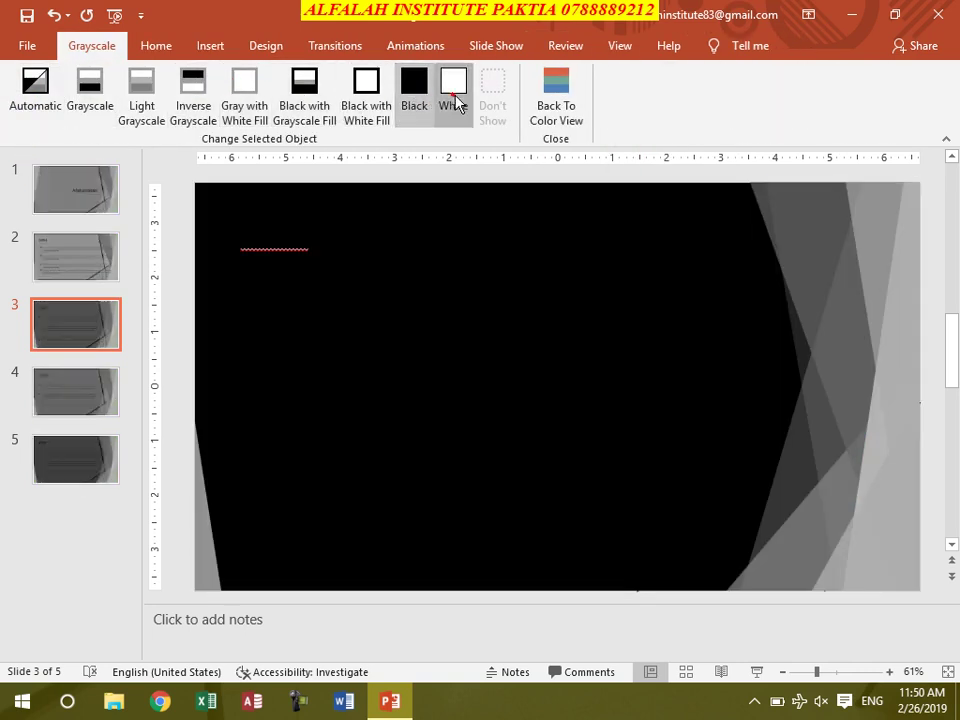
click(455, 98)
click(560, 110)
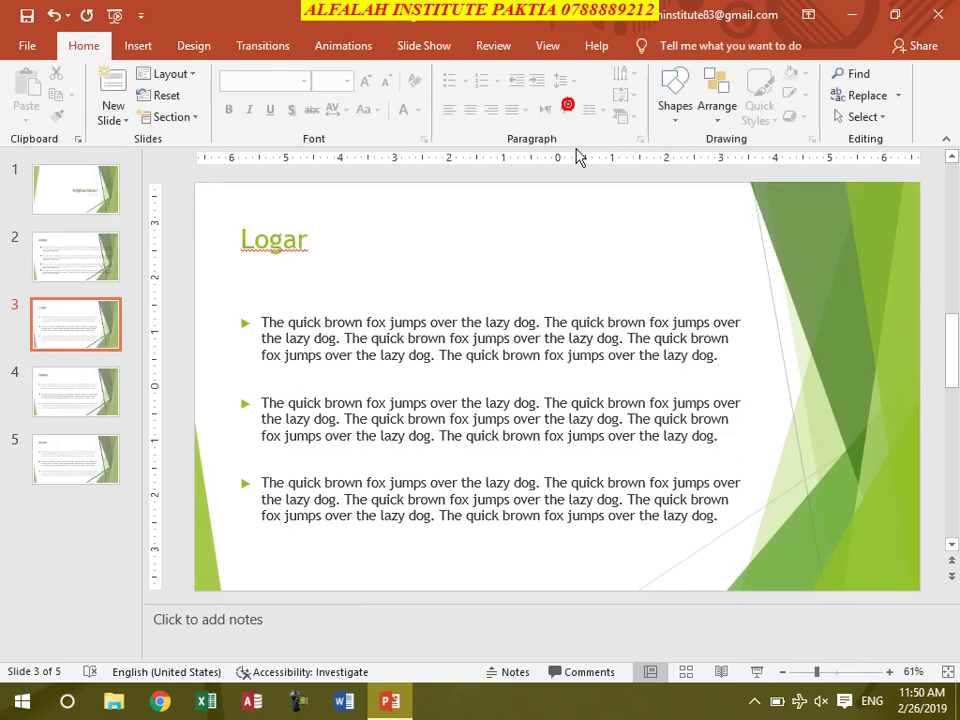
- Preview the slides in black and white with black and light grayscale settings, then return to colour
click(546, 47)
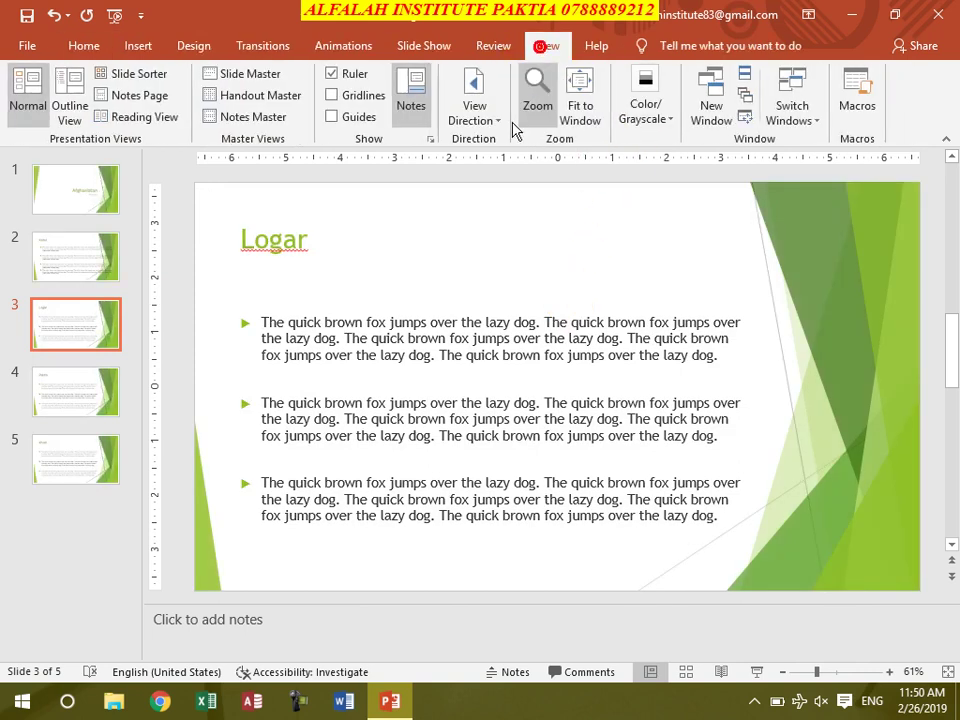
click(632, 125)
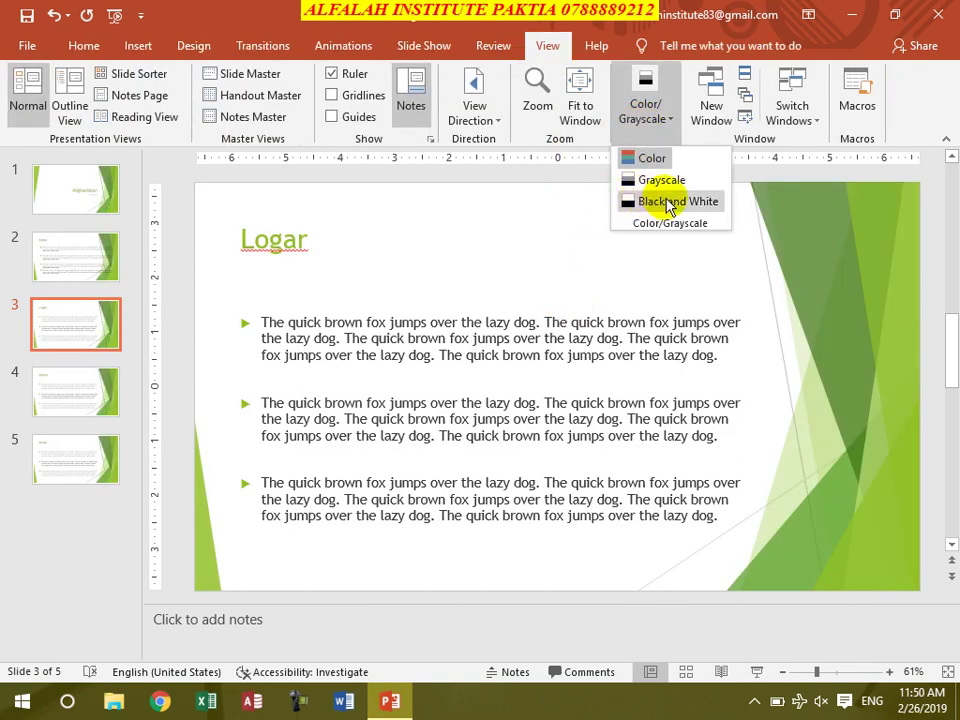
click(670, 201)
click(415, 98)
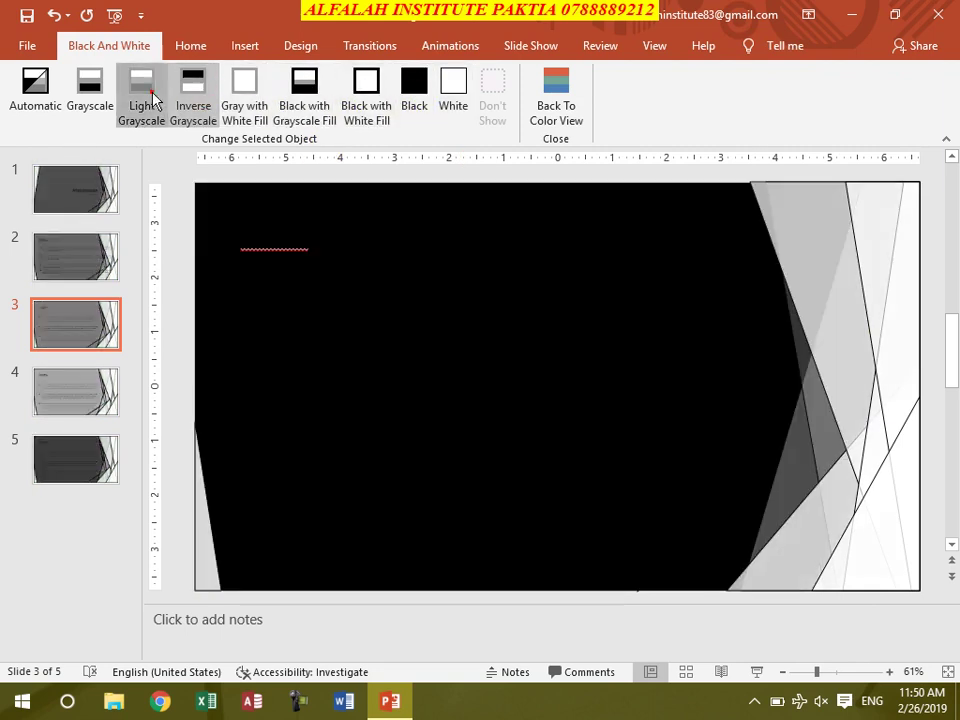
click(145, 95)
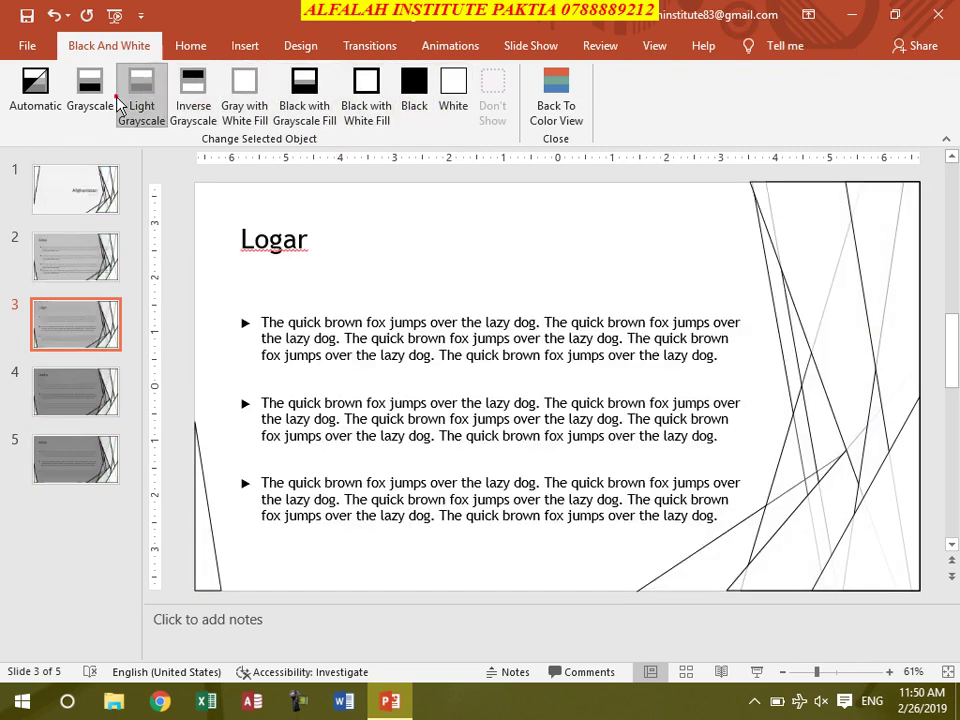
click(553, 100)
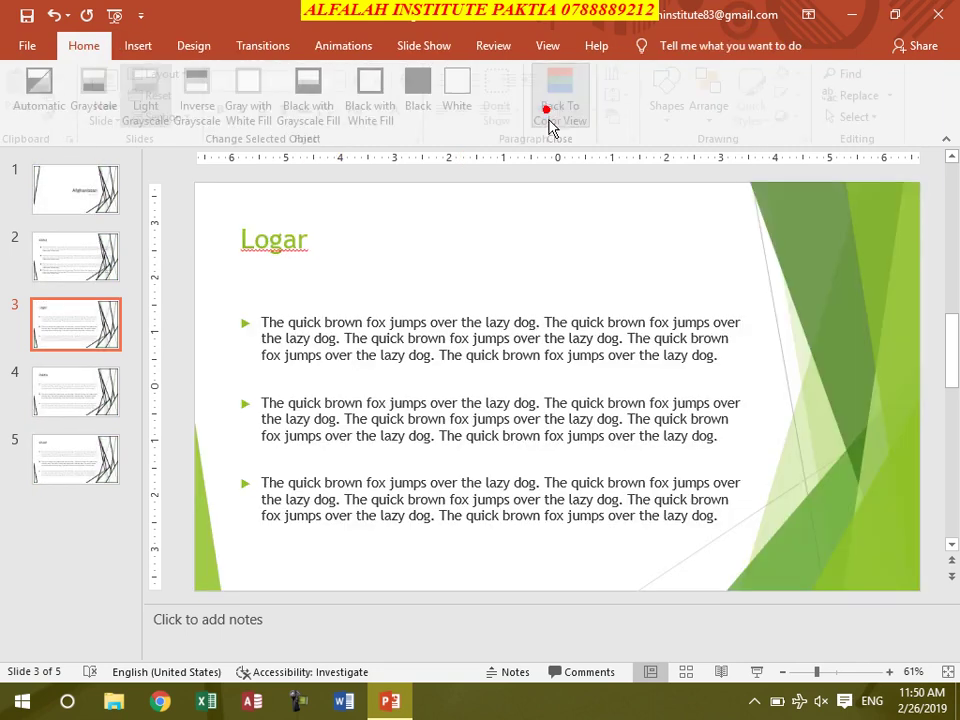
- Open the deck in a second window
click(550, 48)
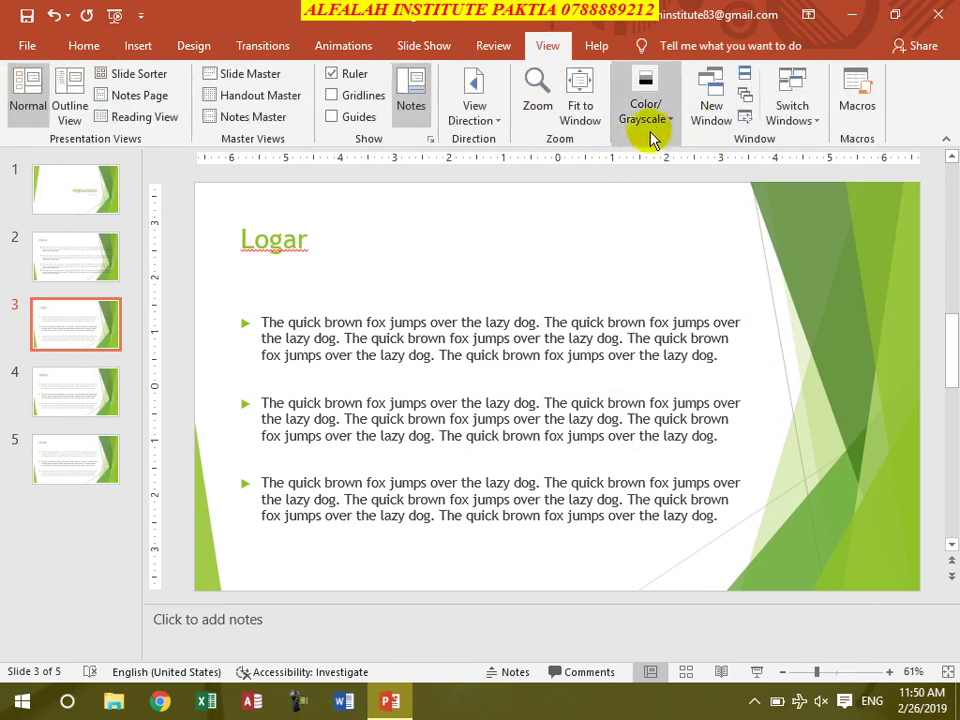
click(708, 110)
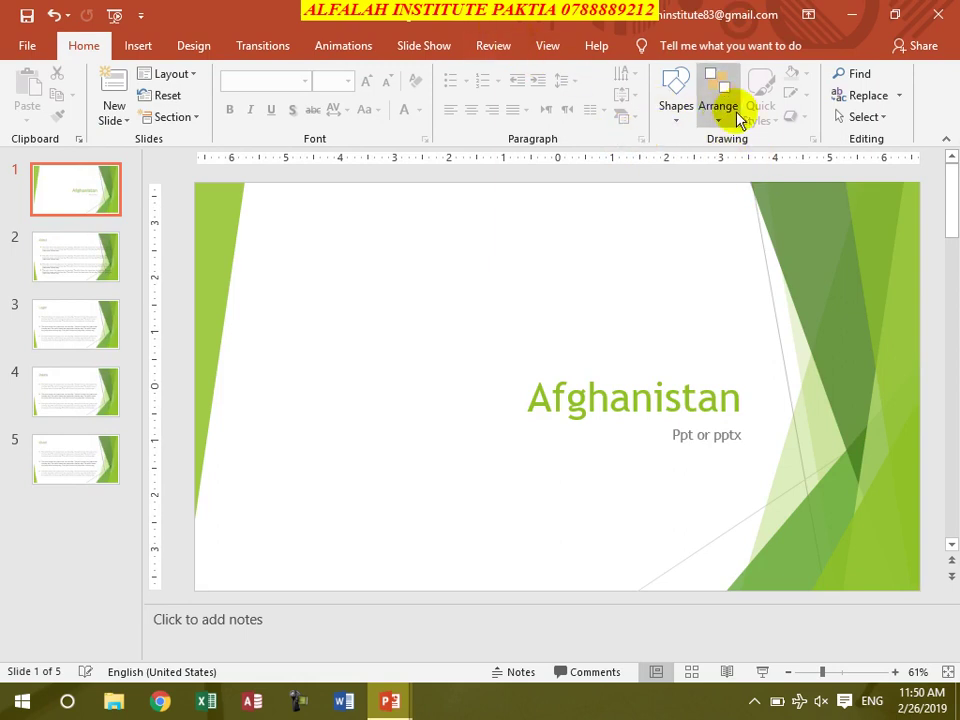
click(556, 50)
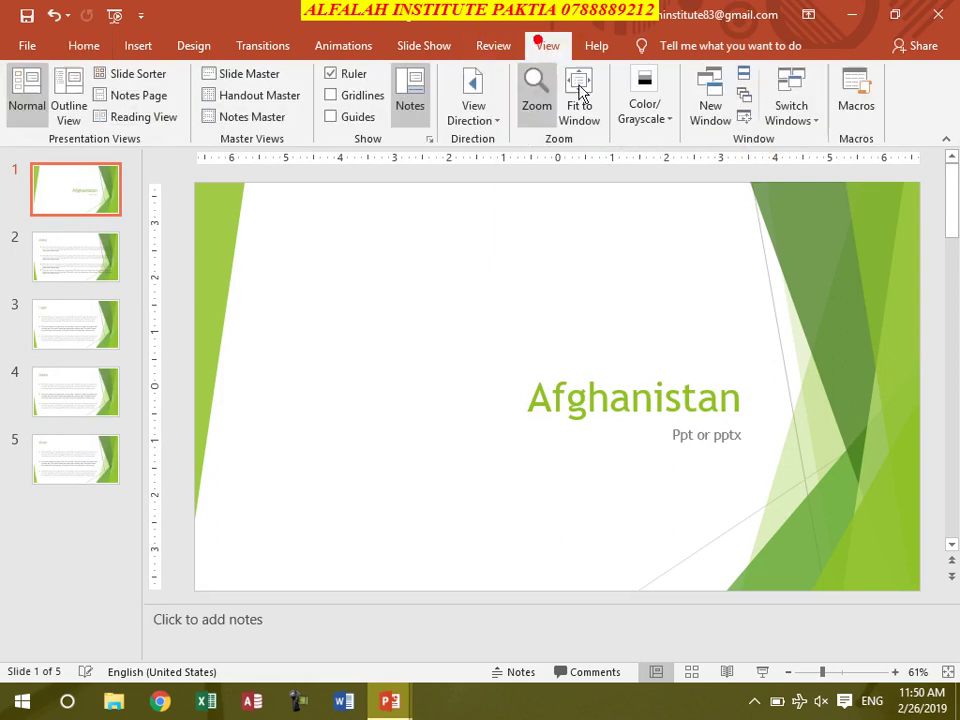
- Arrange both deck windows, cascade them, reposition them, and maximize the Logar slide window
click(746, 80)
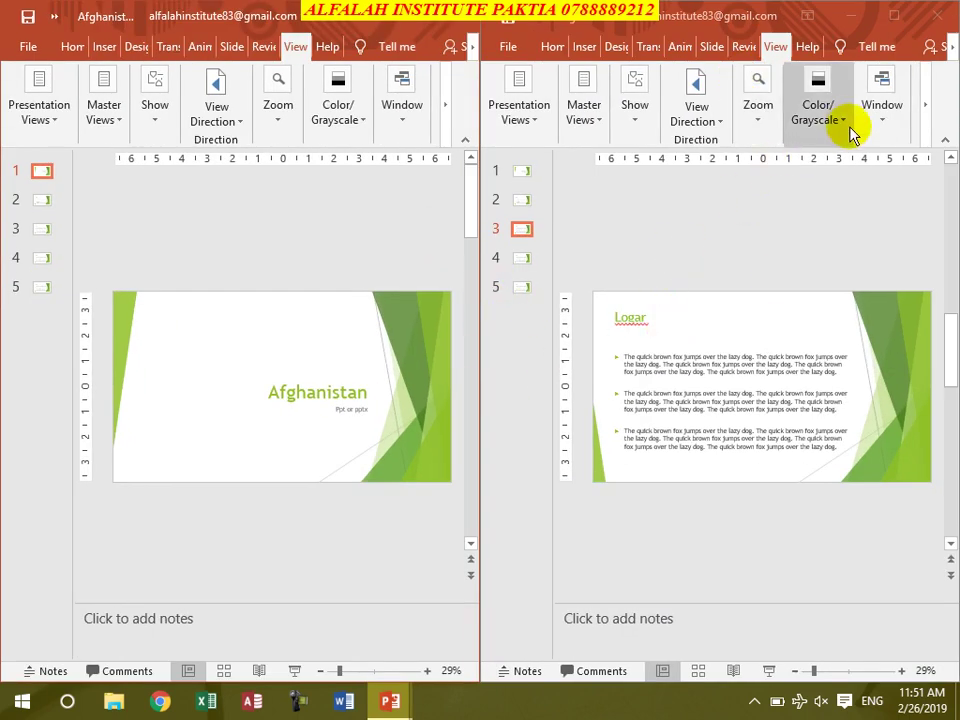
click(881, 112)
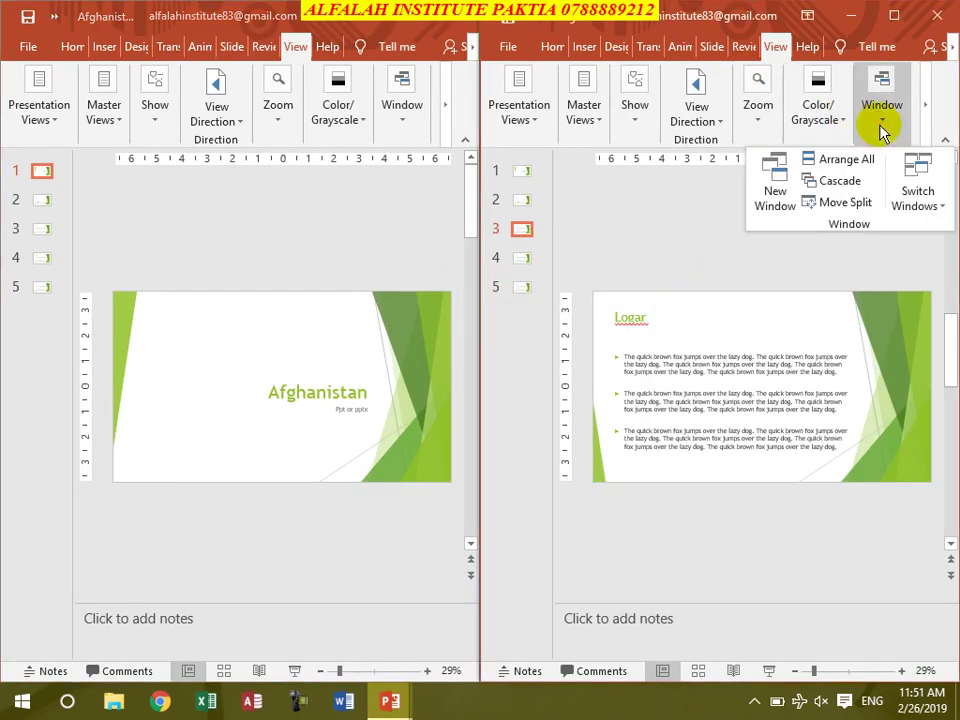
click(836, 182)
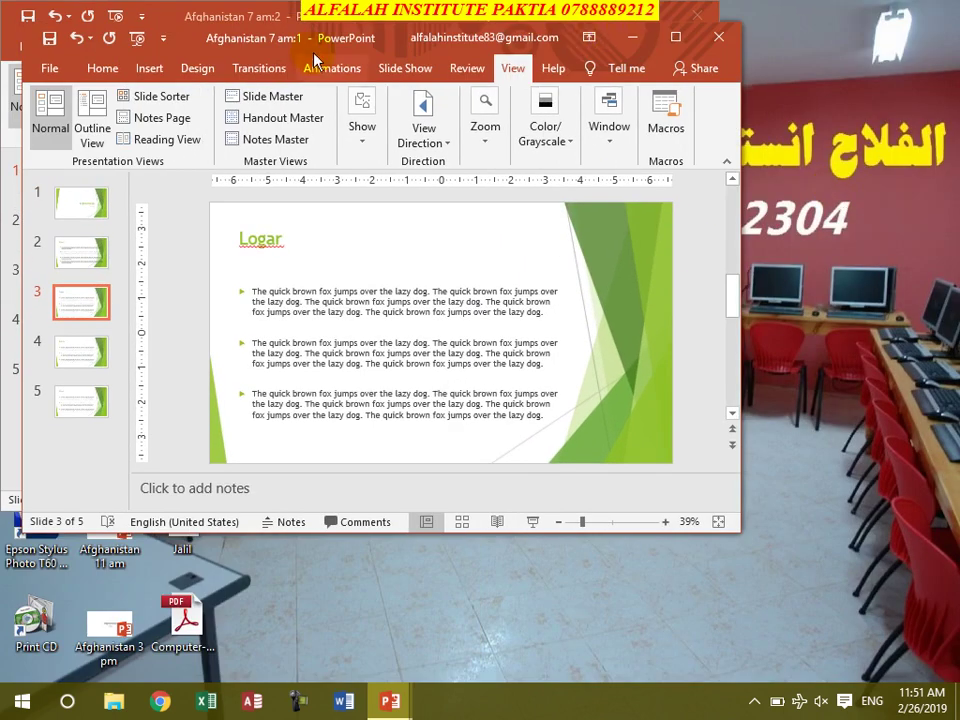
drag(277, 18, 293, 104)
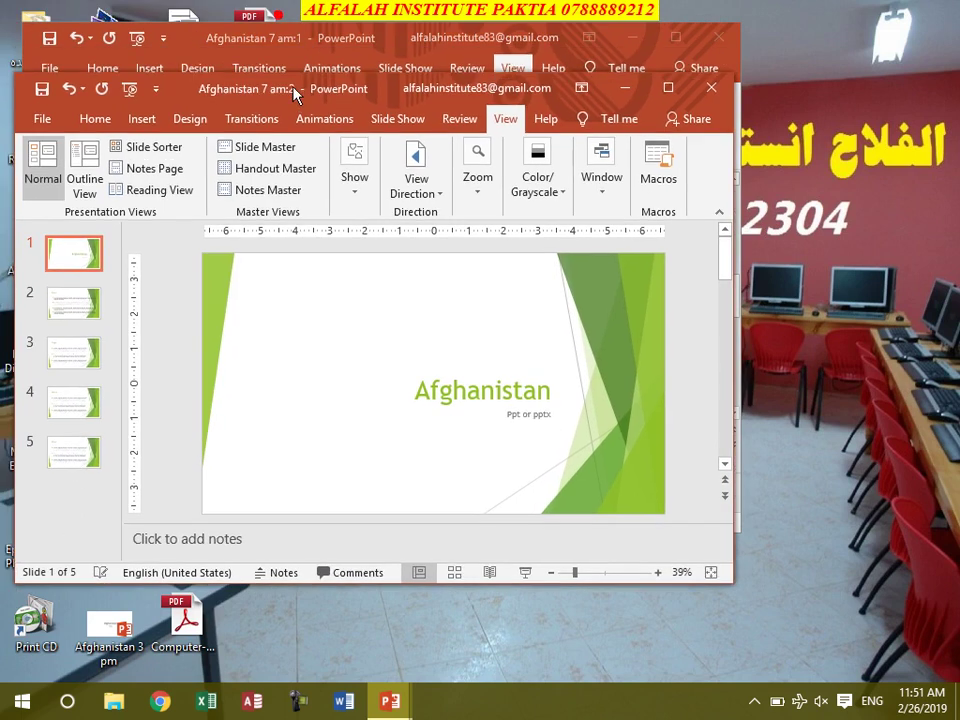
click(284, 44)
drag(280, 45, 330, 131)
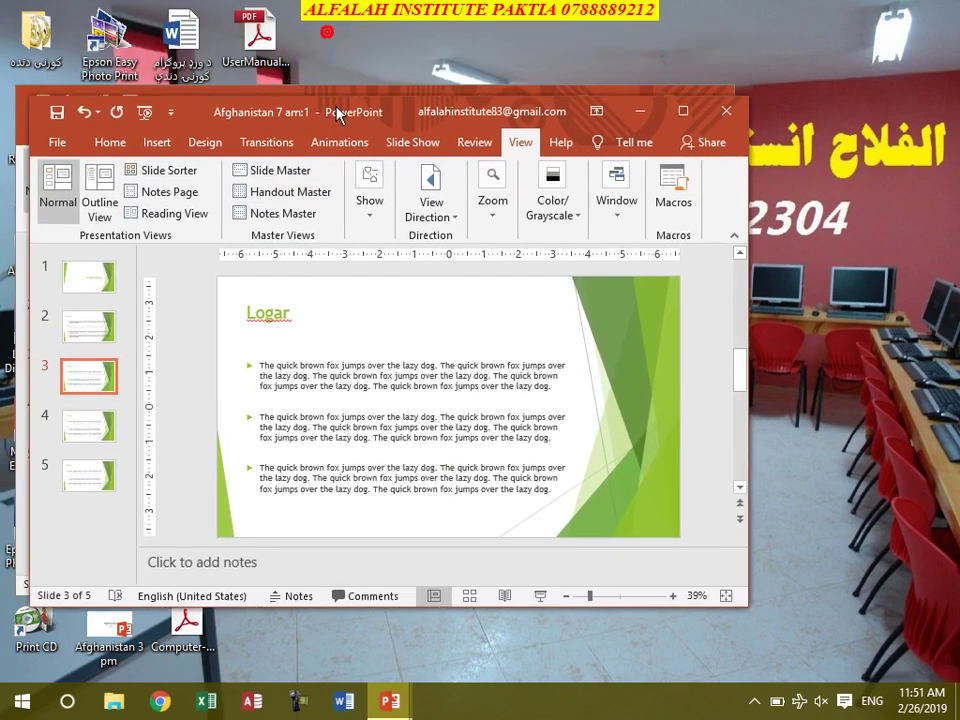
click(726, 130)
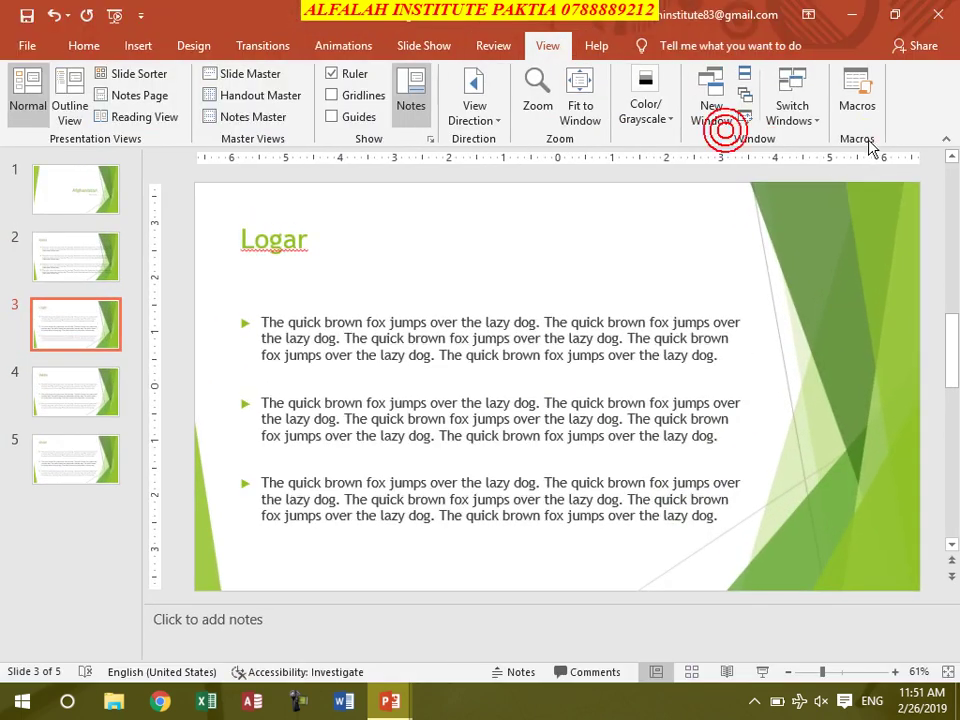
- Use Move Split to widen and restore the thumbnail pane and resize the slide against the notes
click(747, 124)
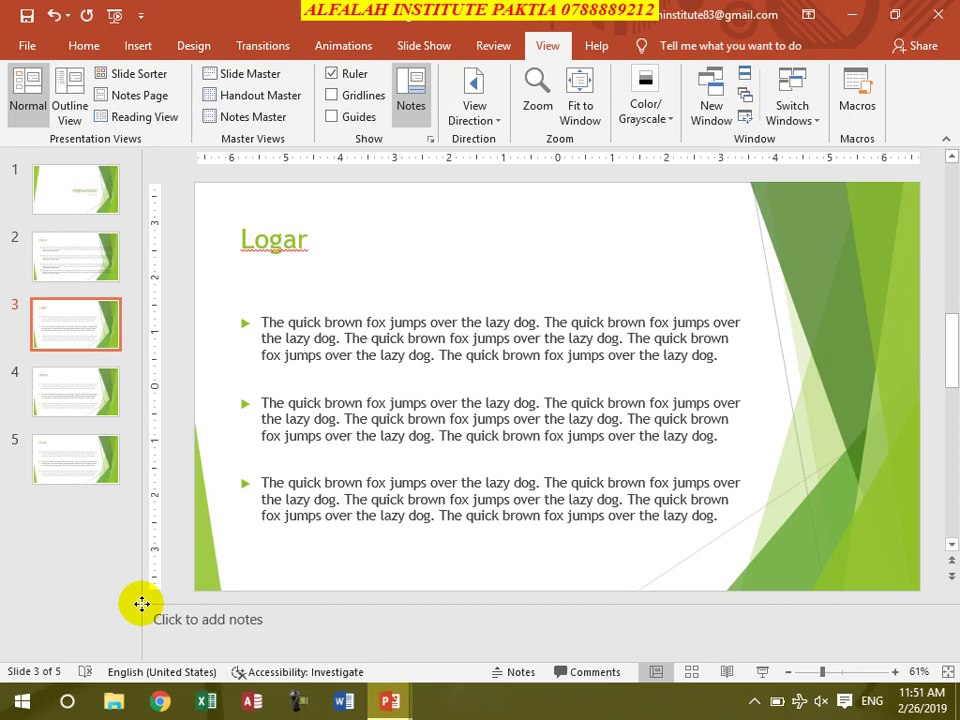
mouse_move(142, 604)
mouse_down()
mouse_move(522, 604)
mouse_move(39, 602)
mouse_move(139, 604)
mouse_move(116, 604)
mouse_move(133, 604)
mouse_move(131, 146)
mouse_move(131, 658)
mouse_move(131, 630)
mouse_up()
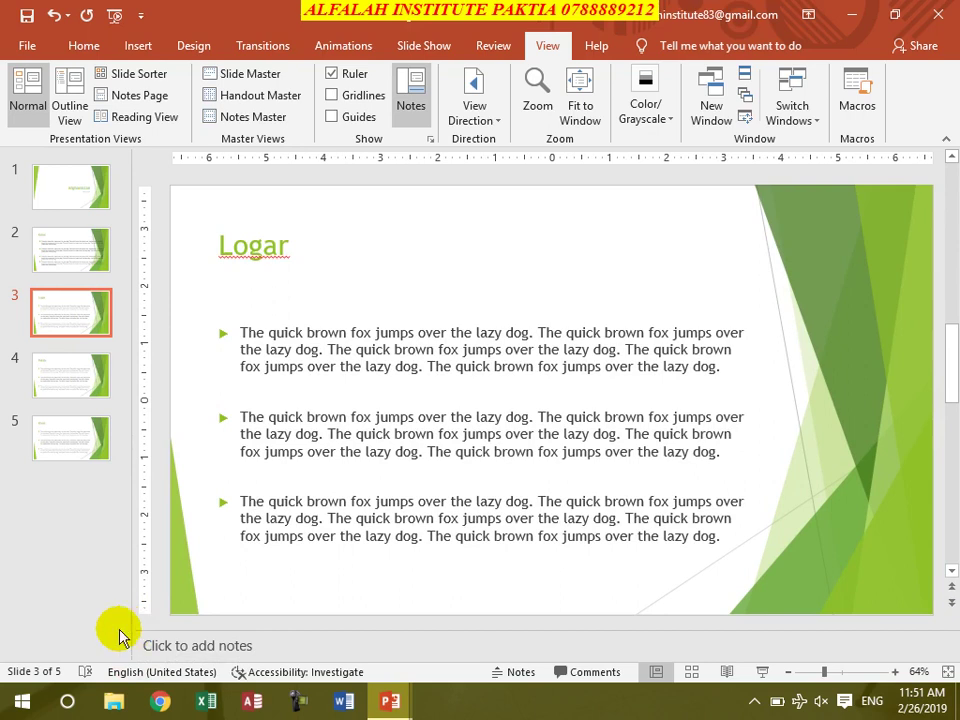
mouse_move(129, 504)
mouse_down()
mouse_move(197, 508)
mouse_move(133, 510)
mouse_up()
mouse_move(280, 630)
mouse_down()
mouse_move(283, 493)
mouse_move(285, 660)
mouse_move(285, 634)
mouse_up()
- Switch to the second window, Afghanistan 7 am:2, and maximize it
click(792, 100)
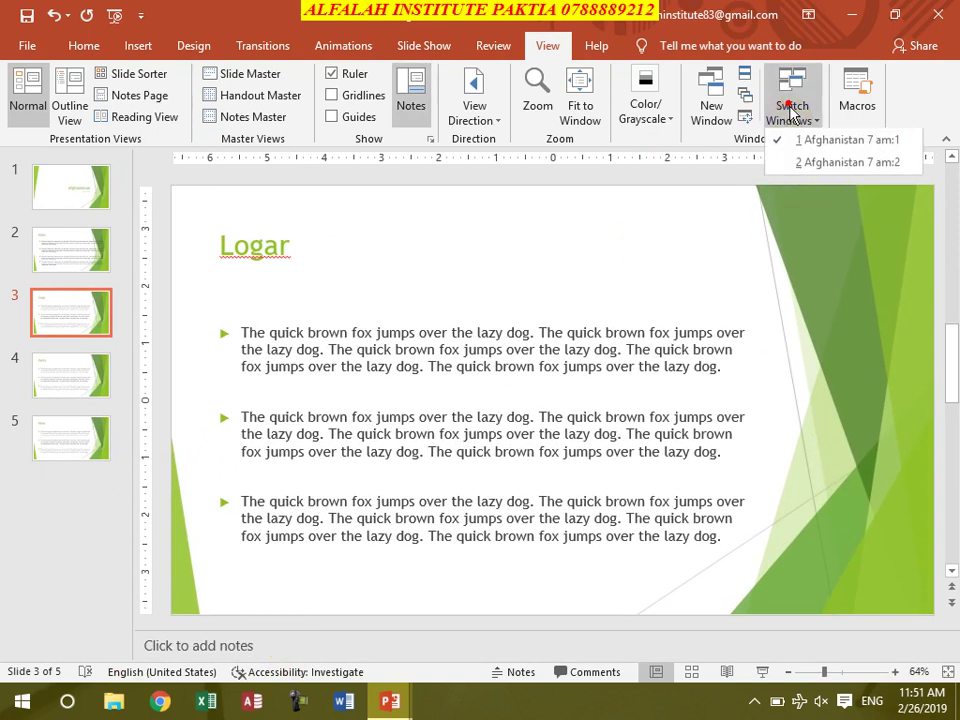
click(800, 164)
click(667, 104)
text(jan)
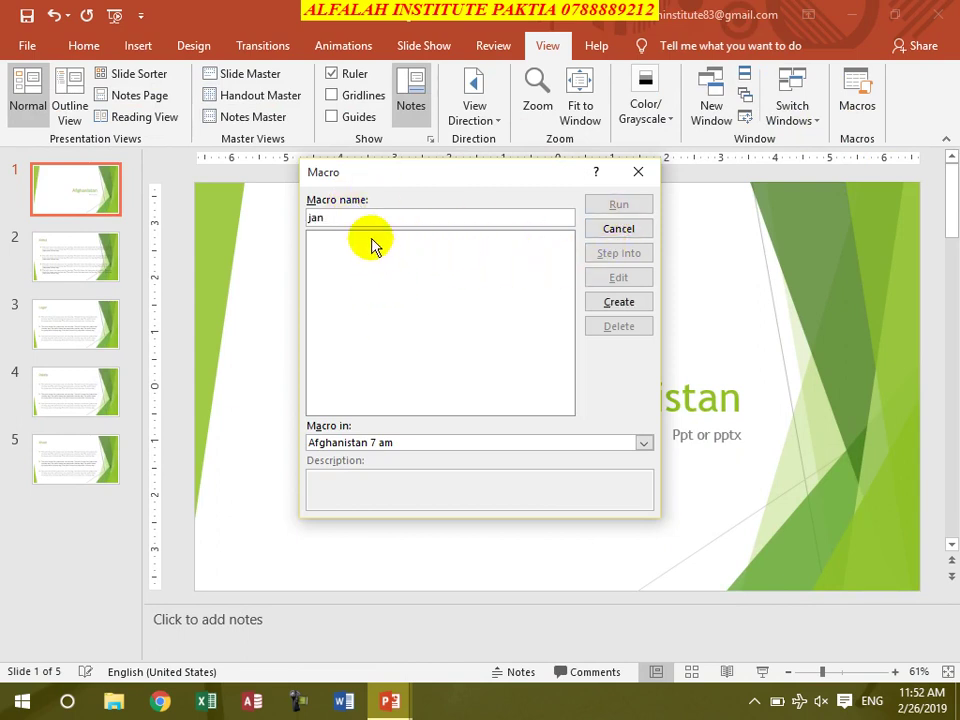
- Create the macro named 'jan' from the Macro dialog
click(604, 302)
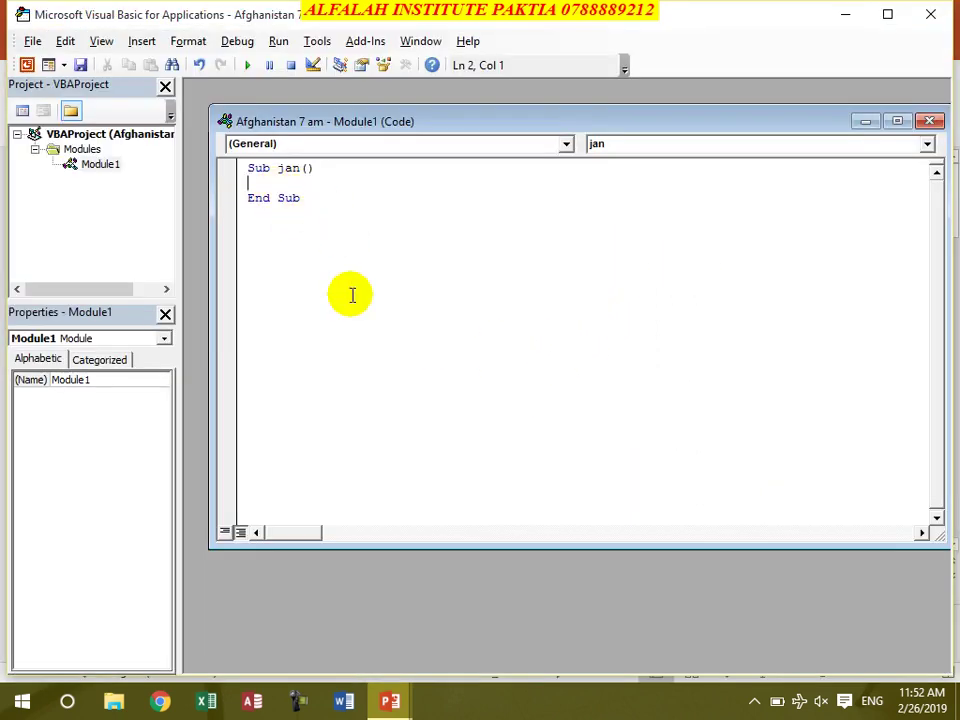
- Close the Visual Basic for Applications editor to return to PowerPoint
click(946, 8)
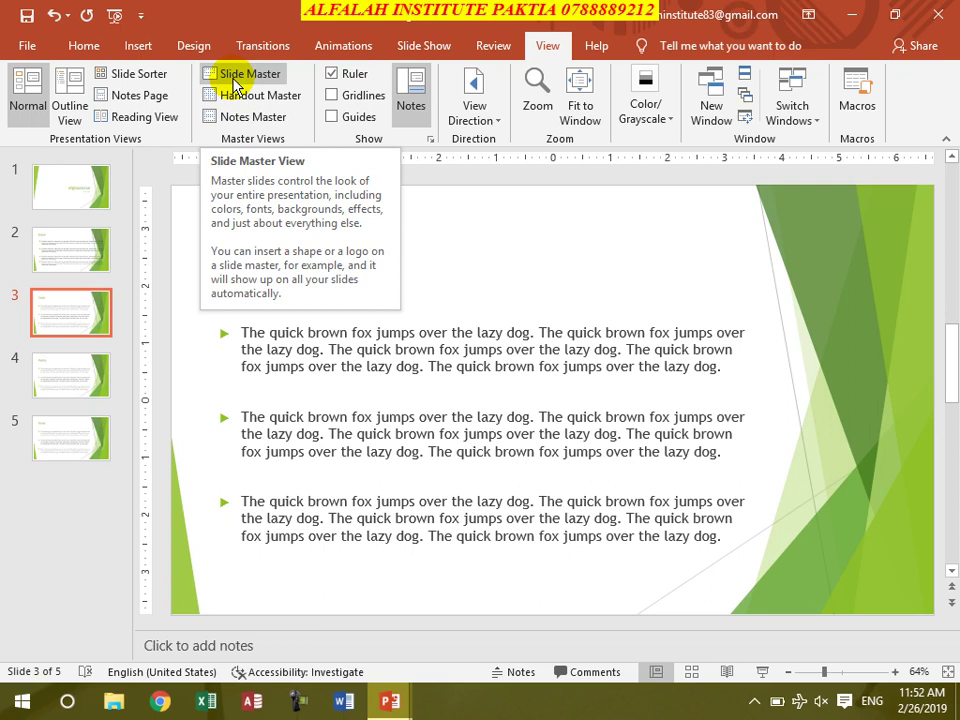
- Switch to Slide Master view and select the Section Header layout
click(233, 80)
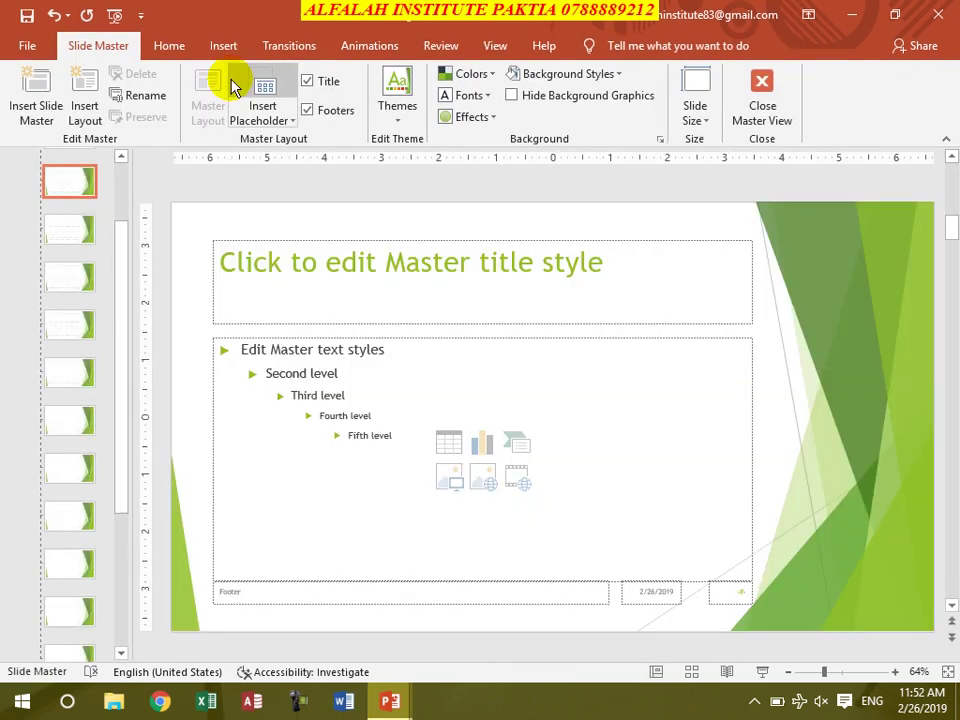
click(83, 240)
- Browse the layouts from Two Content down through Picture with Caption
click(75, 279)
click(82, 332)
click(78, 376)
click(77, 428)
click(80, 472)
click(80, 516)
click(94, 565)
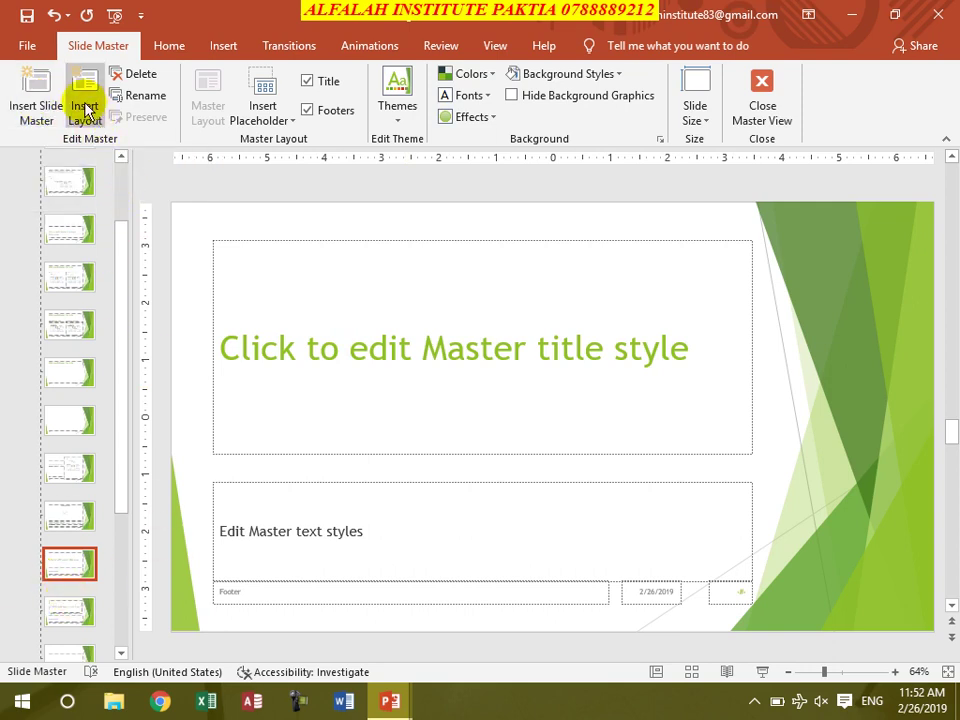
- Review the quote and vertical-text layouts, then insert a new custom layout
click(82, 512)
click(70, 469)
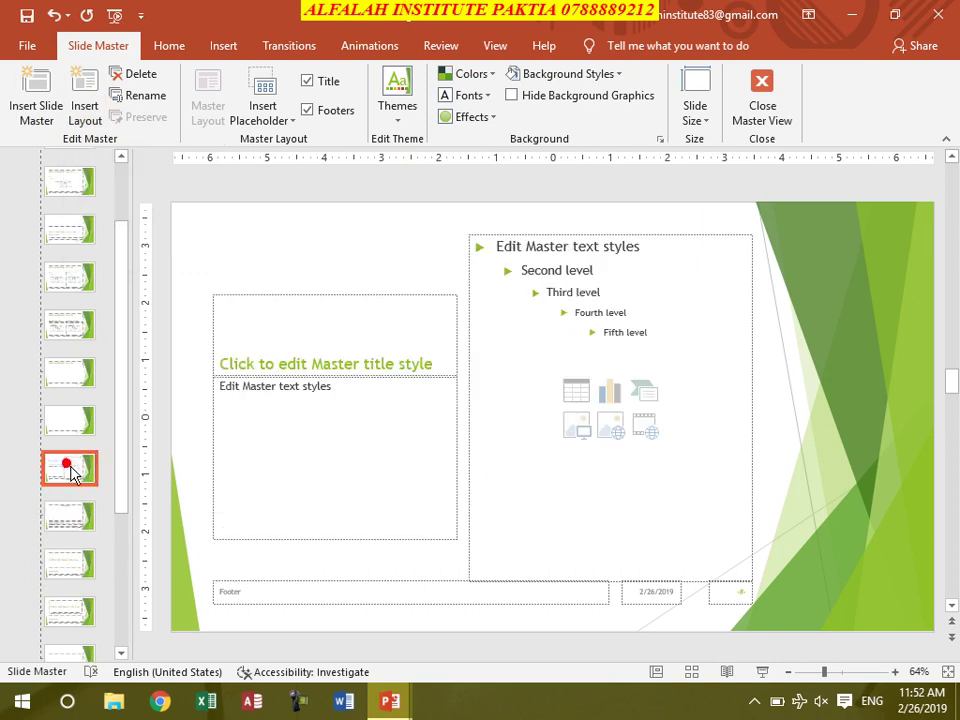
scroll(80, 553, down, 1)
click(80, 552)
scroll(103, 555, down, 2)
scroll(104, 540, down, 1)
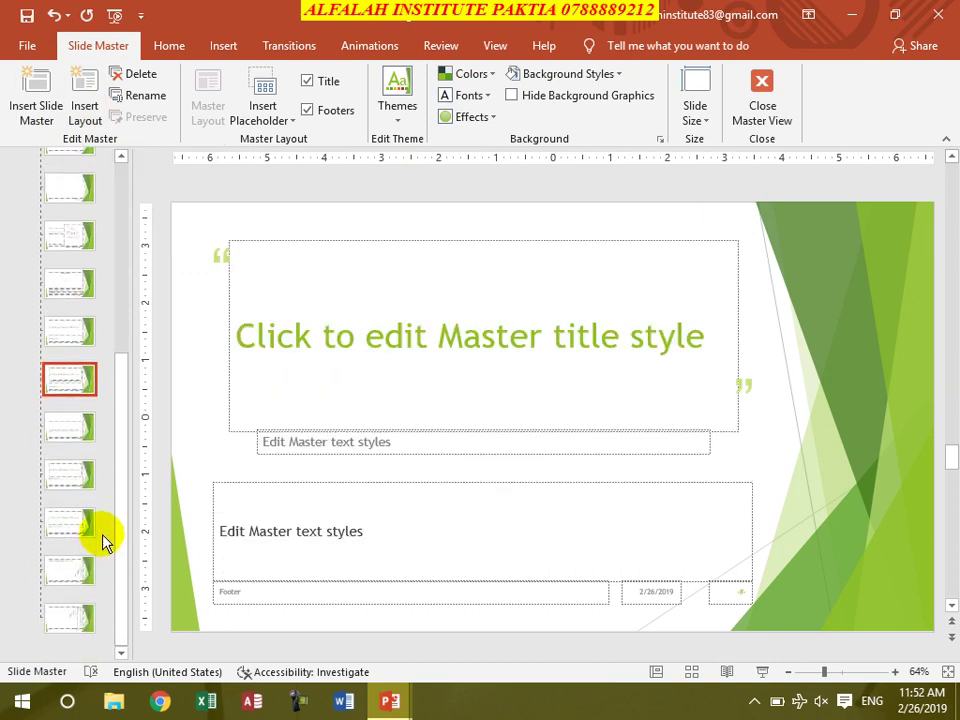
click(86, 521)
click(75, 570)
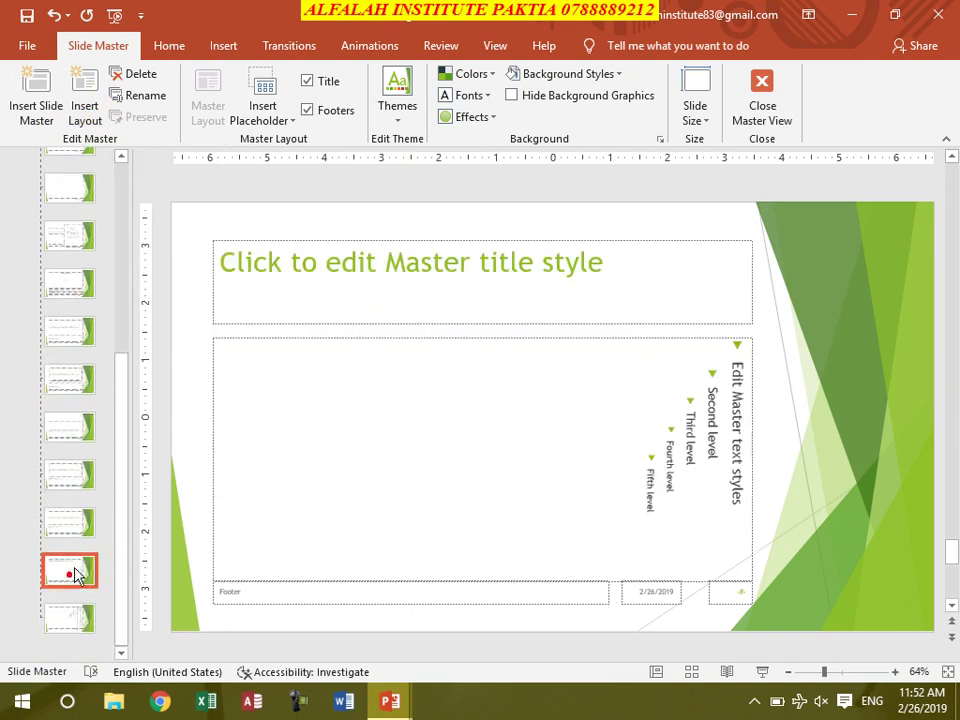
click(88, 105)
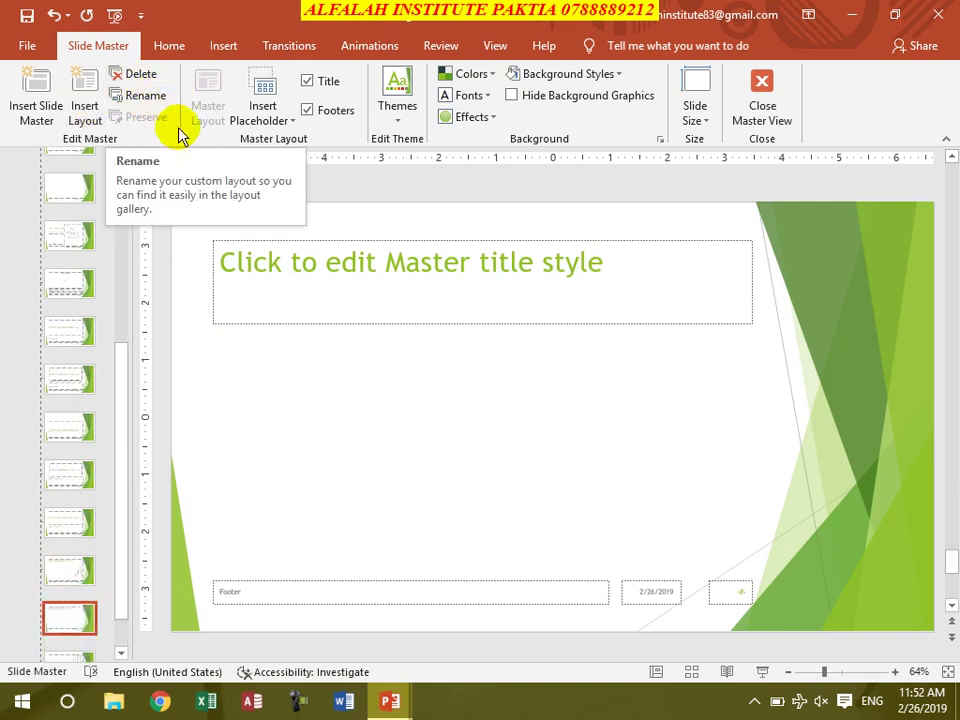
click(271, 121)
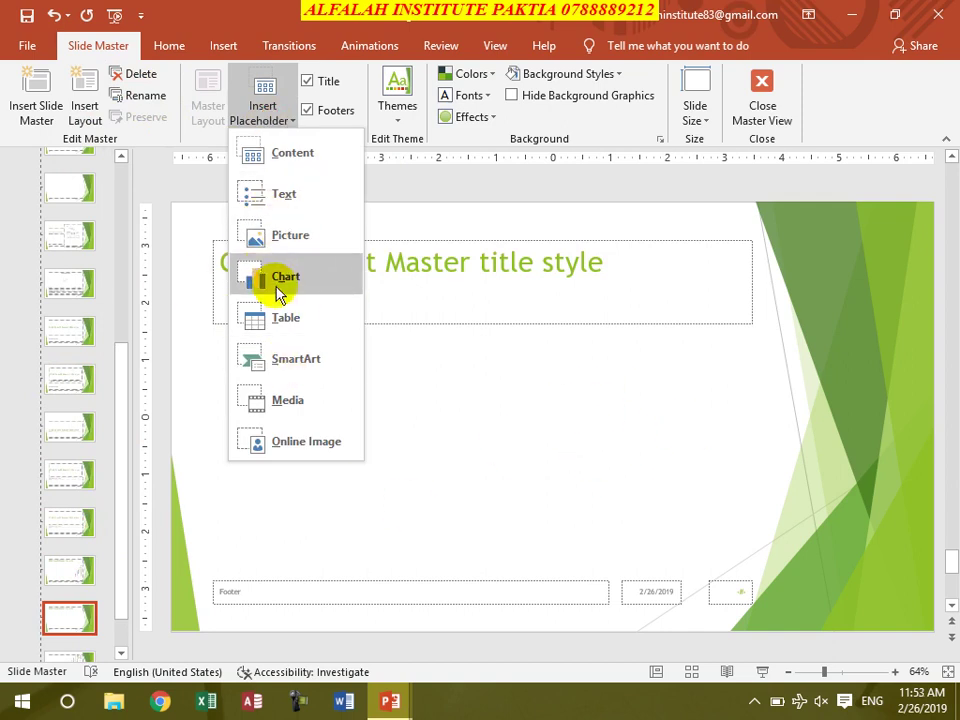
- Draw a picture placeholder across the middle of the new layout, below the title
click(285, 238)
mouse_move(224, 352)
mouse_down()
mouse_move(688, 467)
mouse_move(760, 531)
mouse_up()
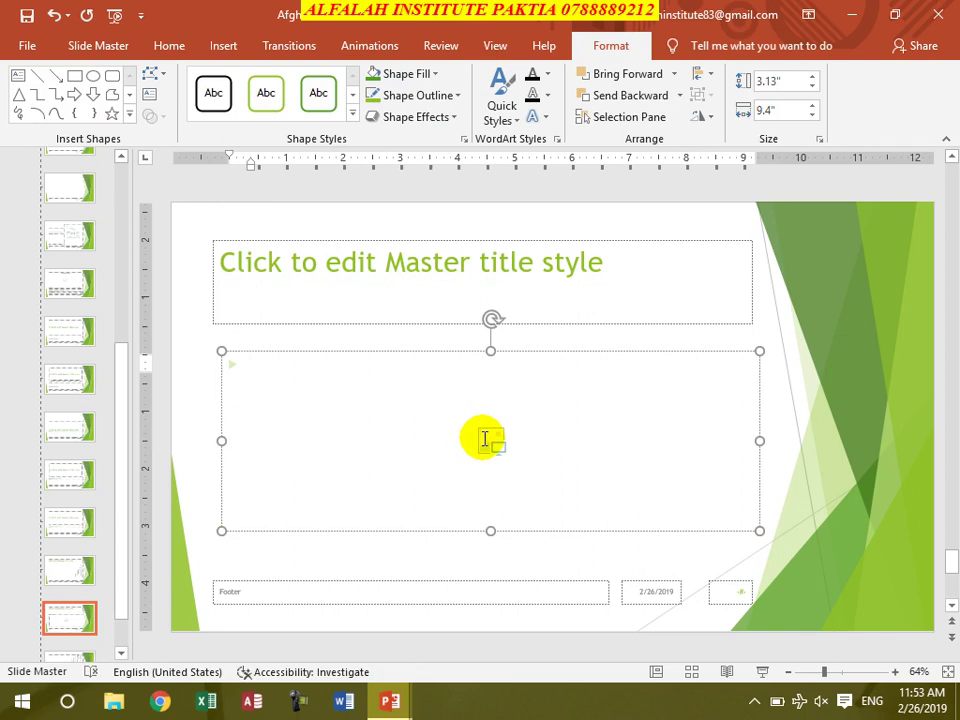
click(257, 359)
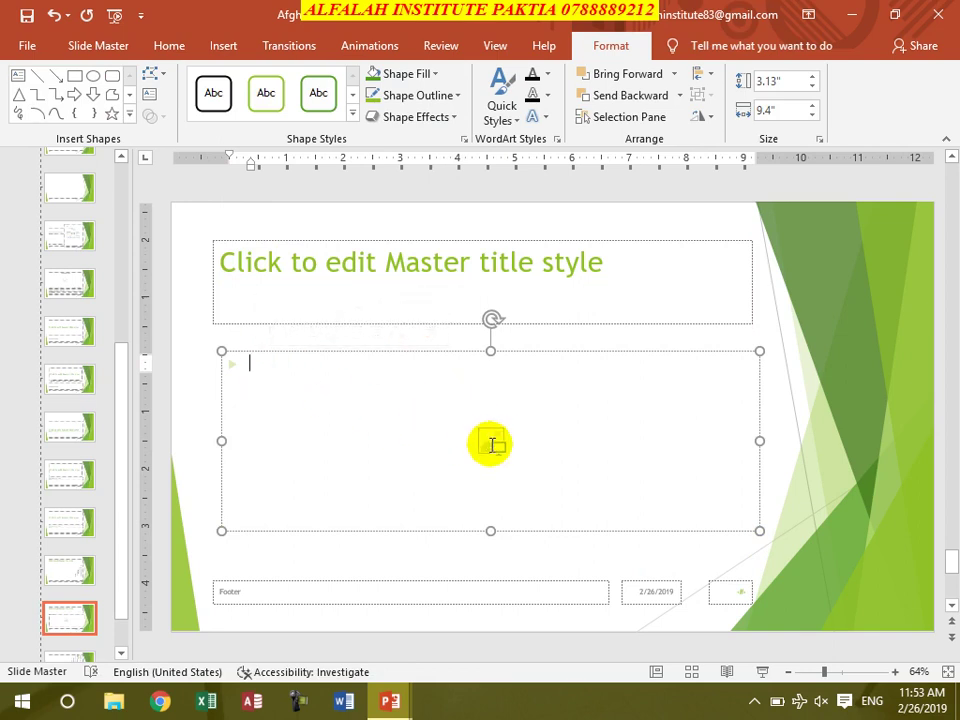
click(432, 75)
click(430, 76)
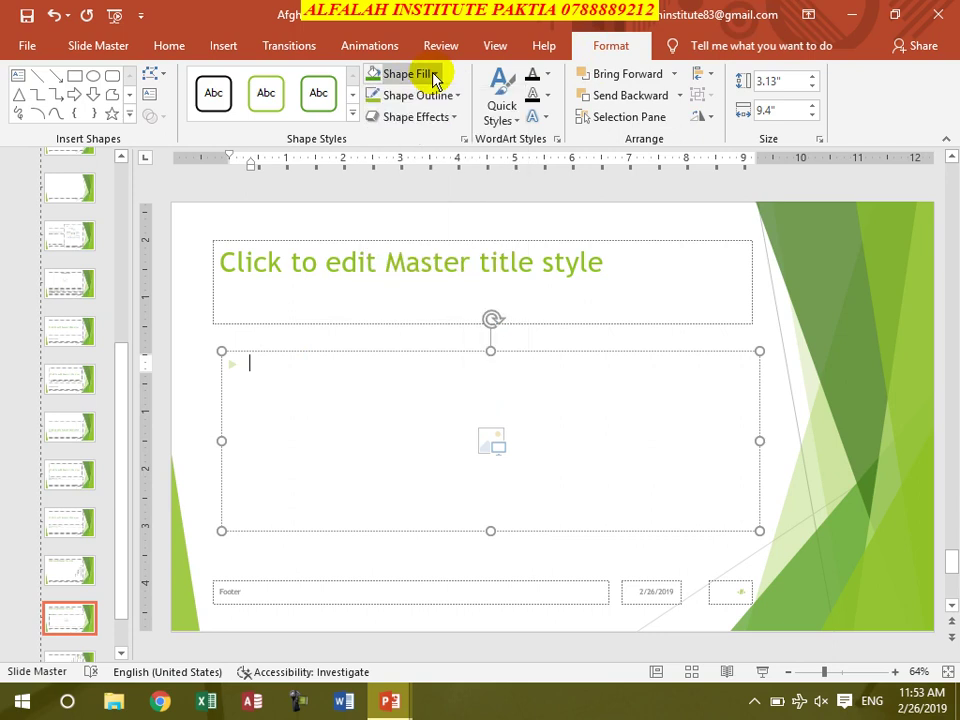
- Toggle the layout's Title and Footers off and back on, keeping both
click(117, 53)
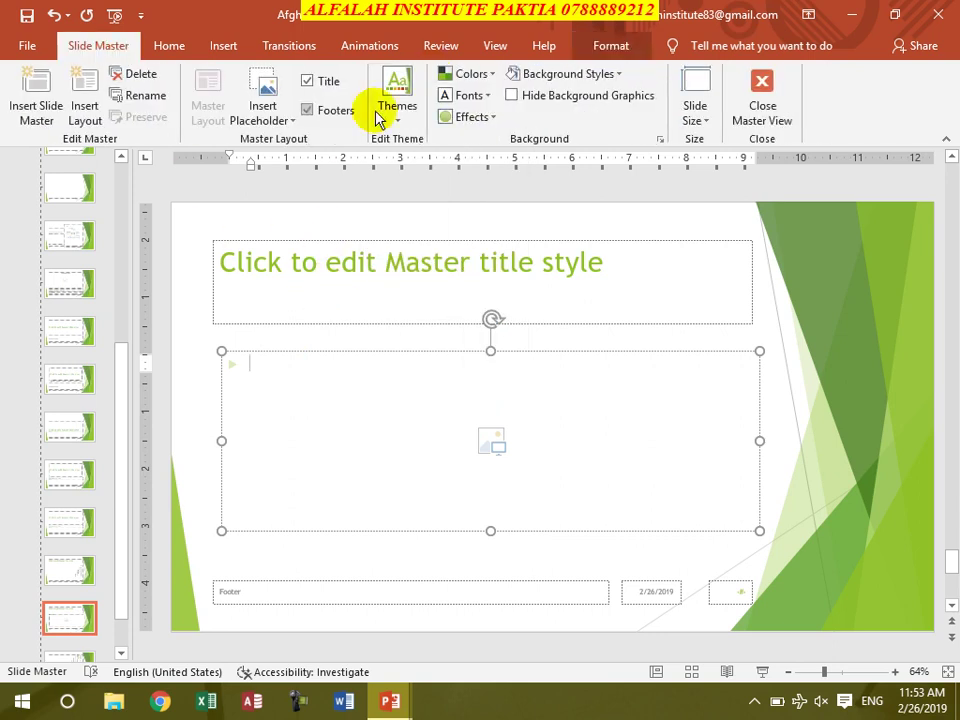
click(307, 81)
click(307, 81)
click(309, 110)
click(309, 110)
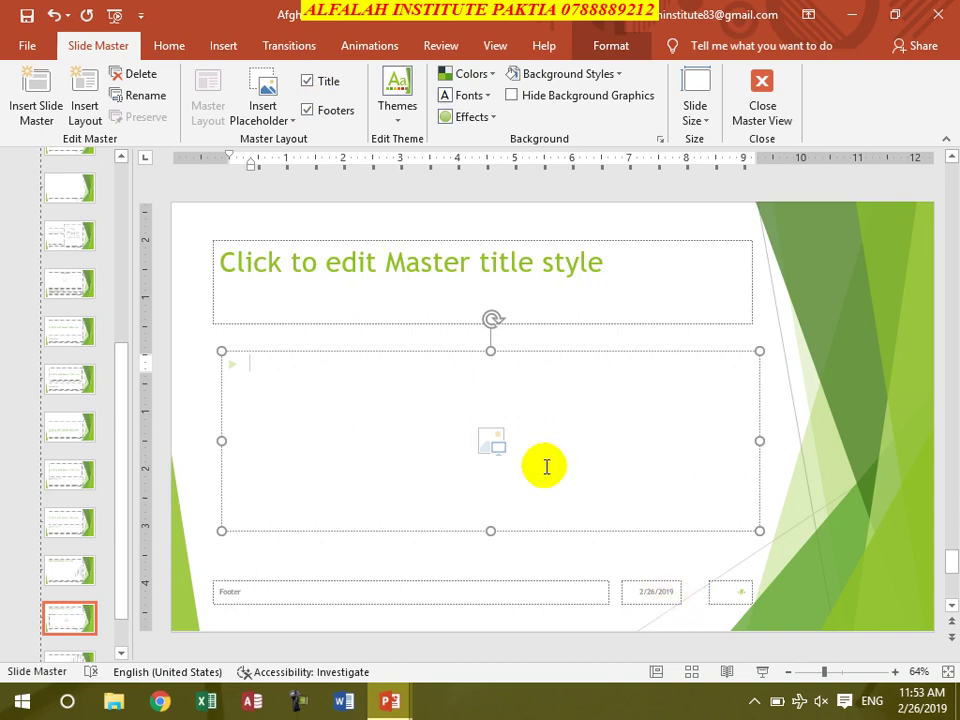
- Preview themes, effects and background styles, keeping the white background unchanged
click(401, 115)
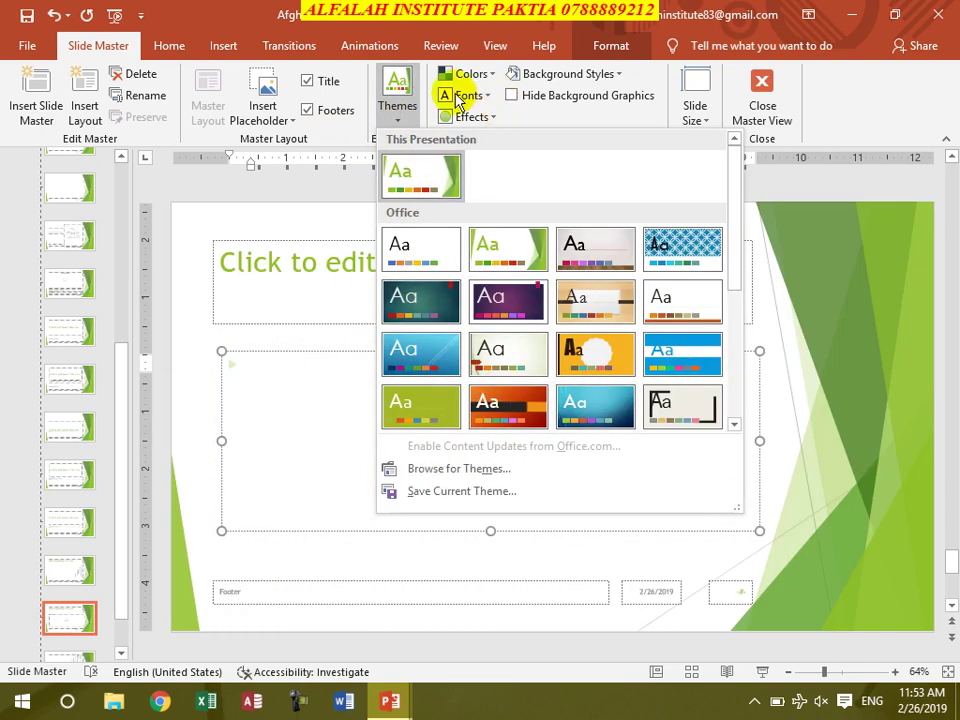
click(470, 78)
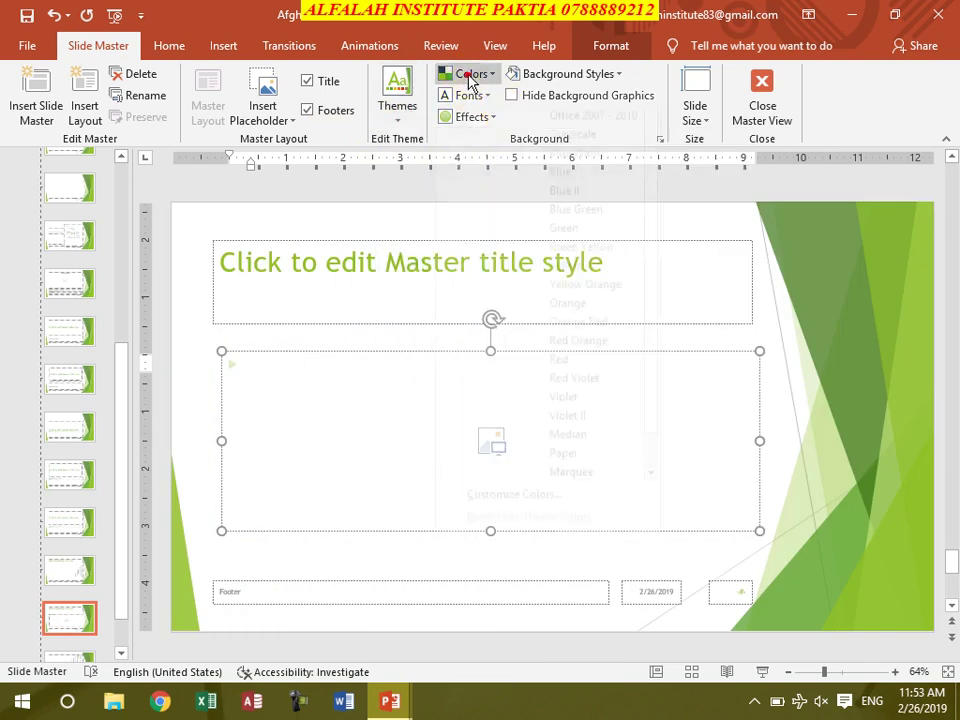
click(484, 119)
click(484, 119)
click(609, 79)
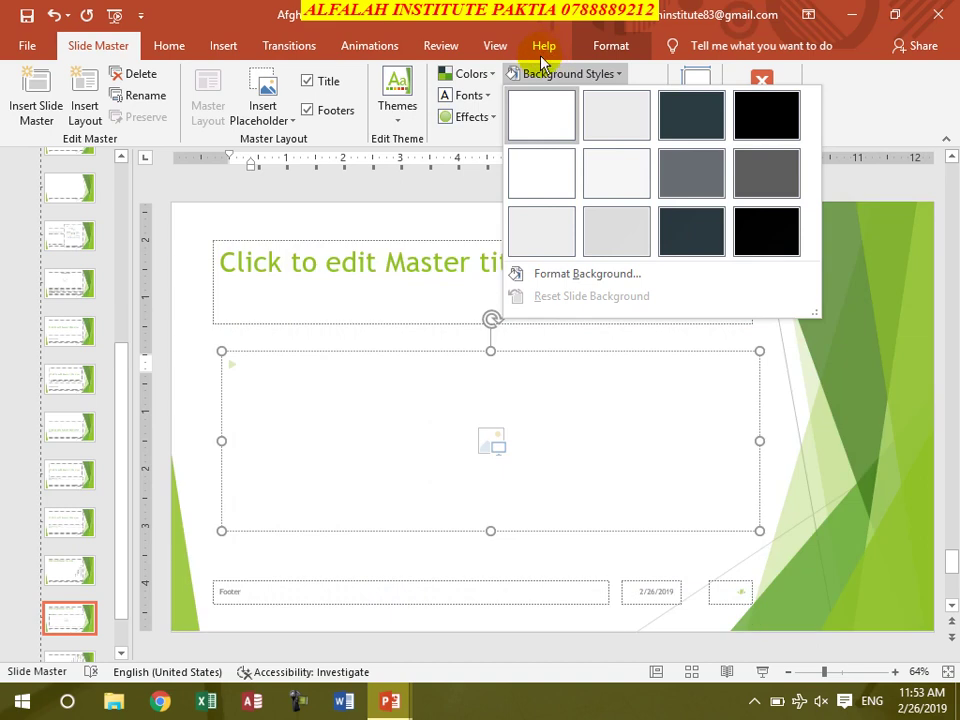
click(561, 76)
- Keep the green background graphics showing and close Master View
click(516, 99)
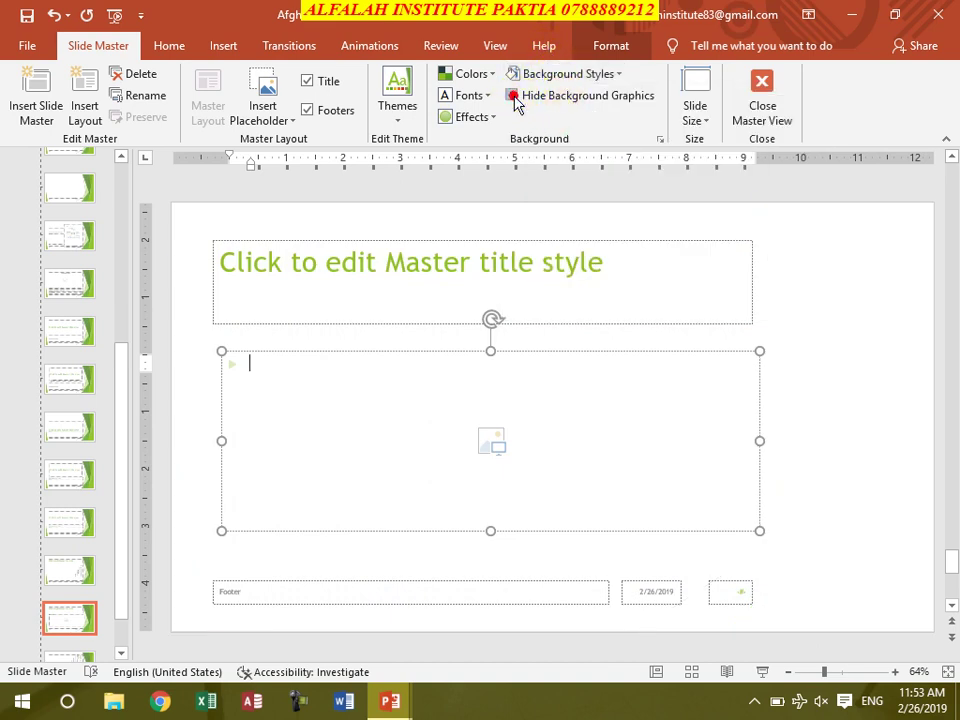
click(513, 96)
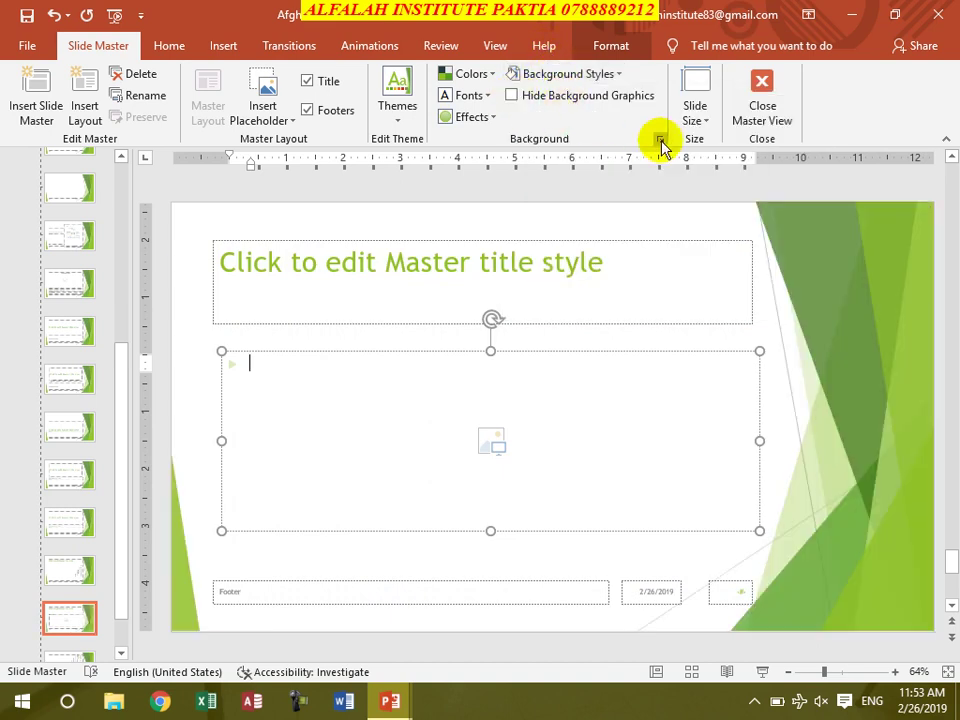
click(700, 118)
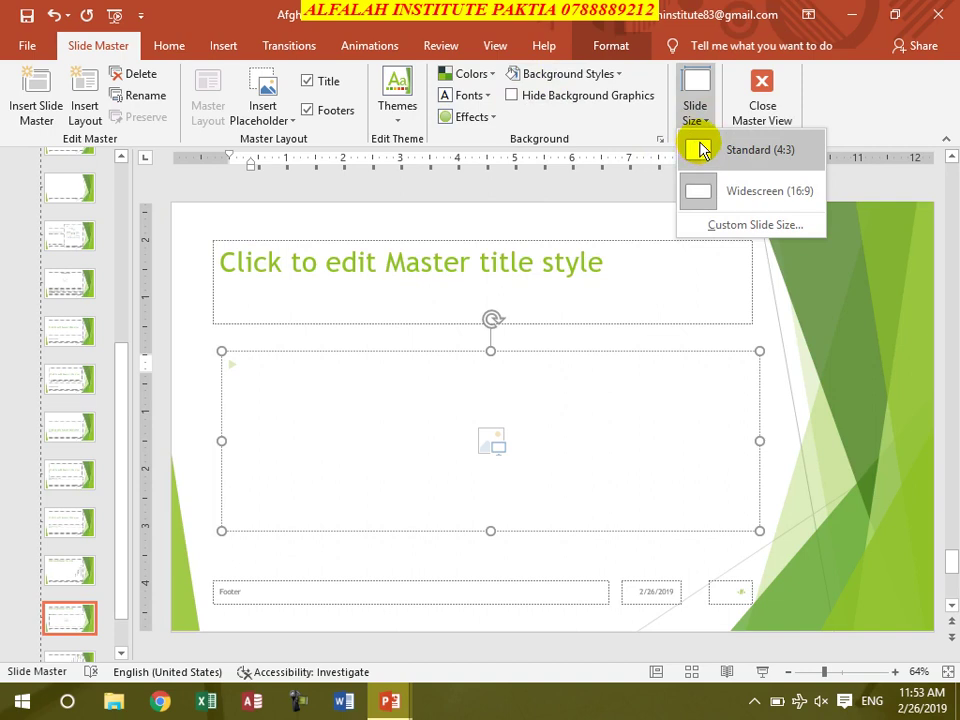
click(762, 100)
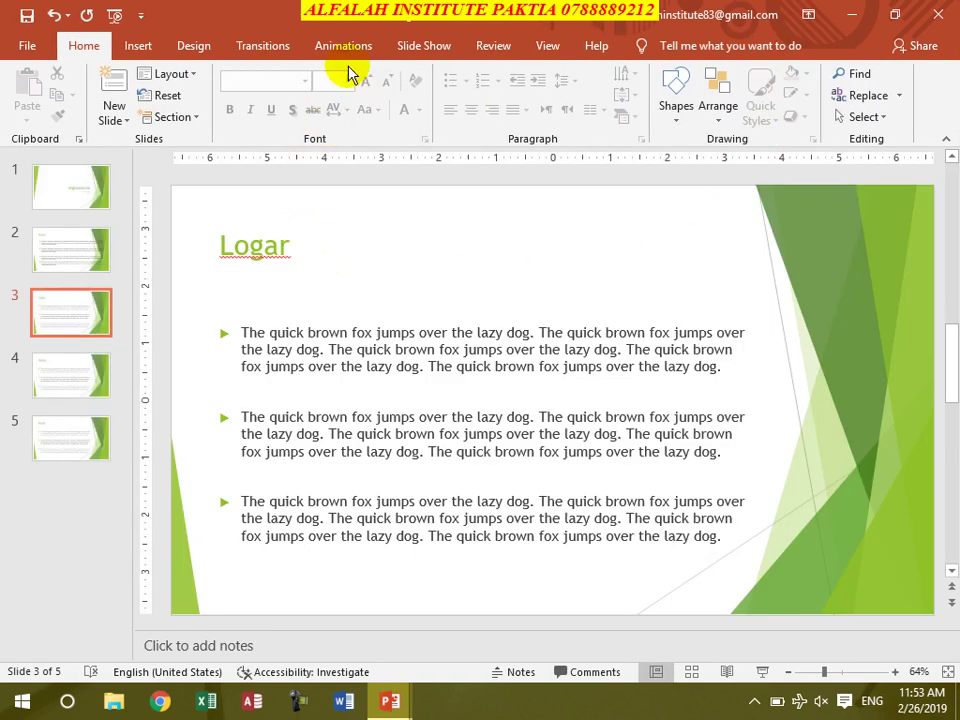
- Open the Handout Master and set the handout orientation to Portrait
click(547, 50)
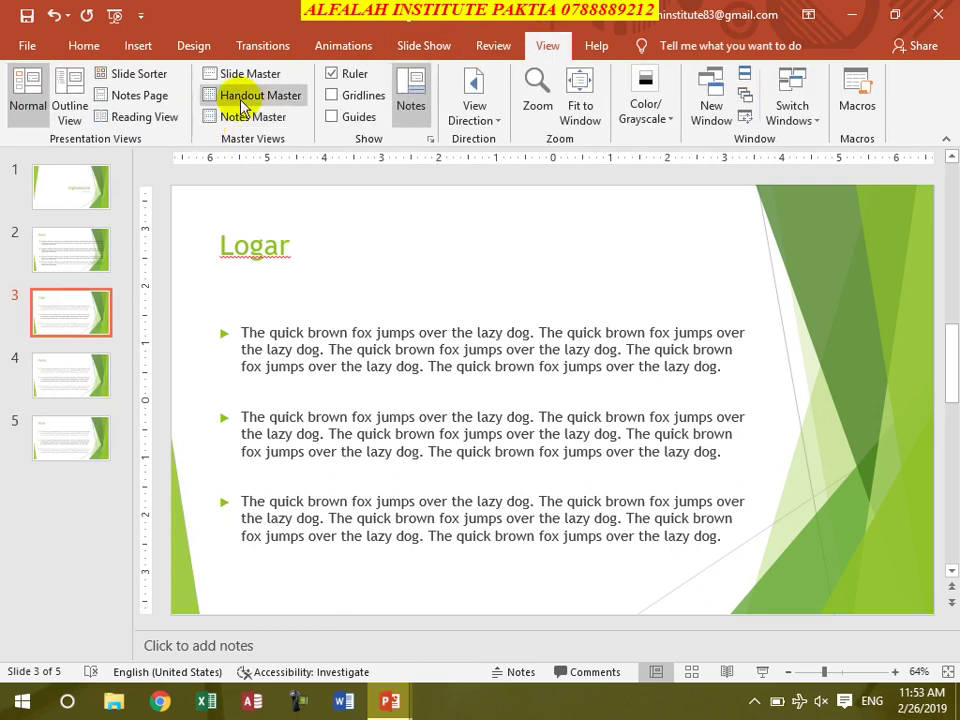
click(255, 96)
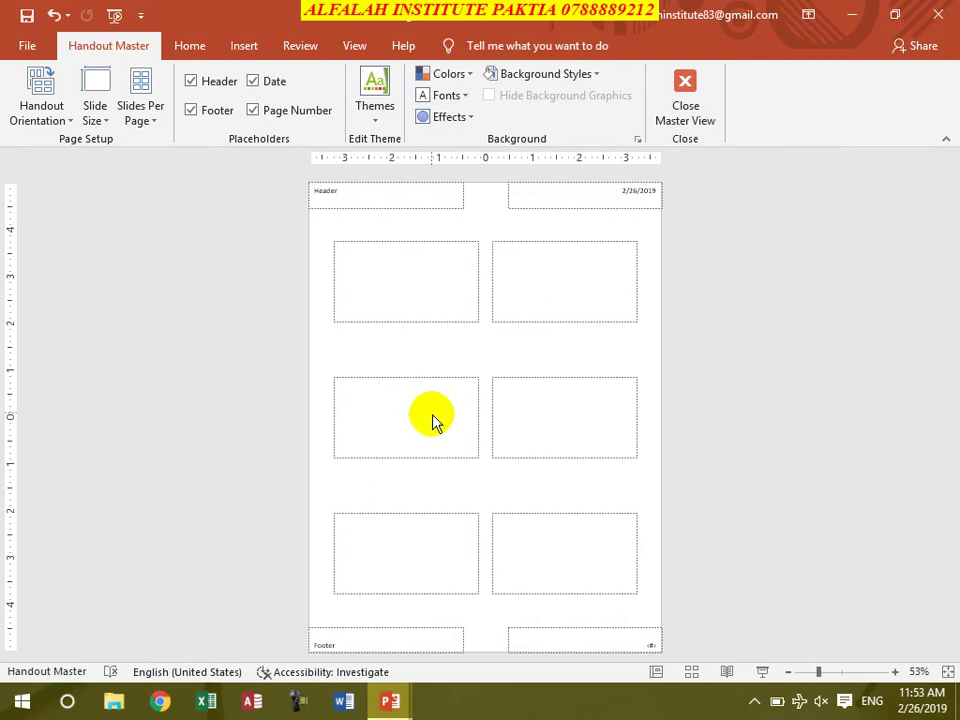
click(43, 107)
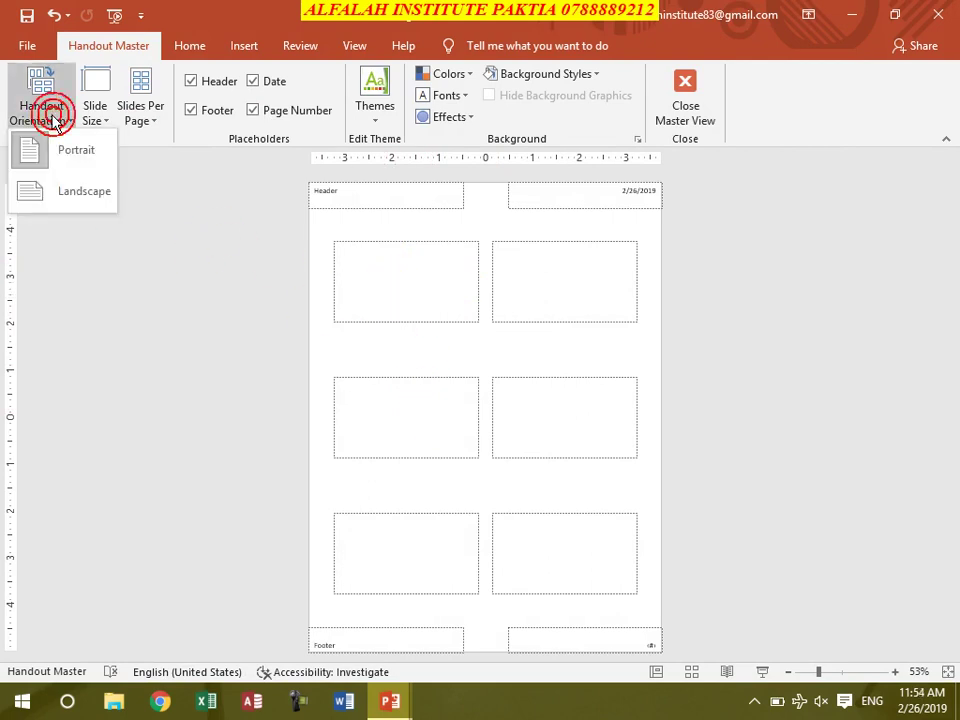
click(28, 189)
click(45, 105)
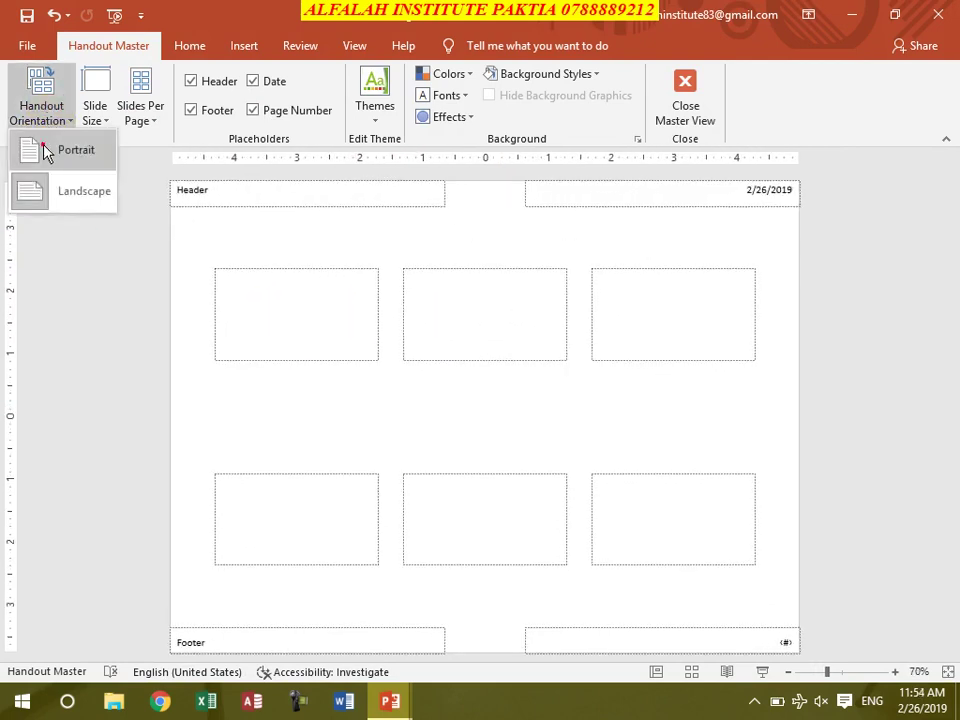
click(40, 152)
click(97, 118)
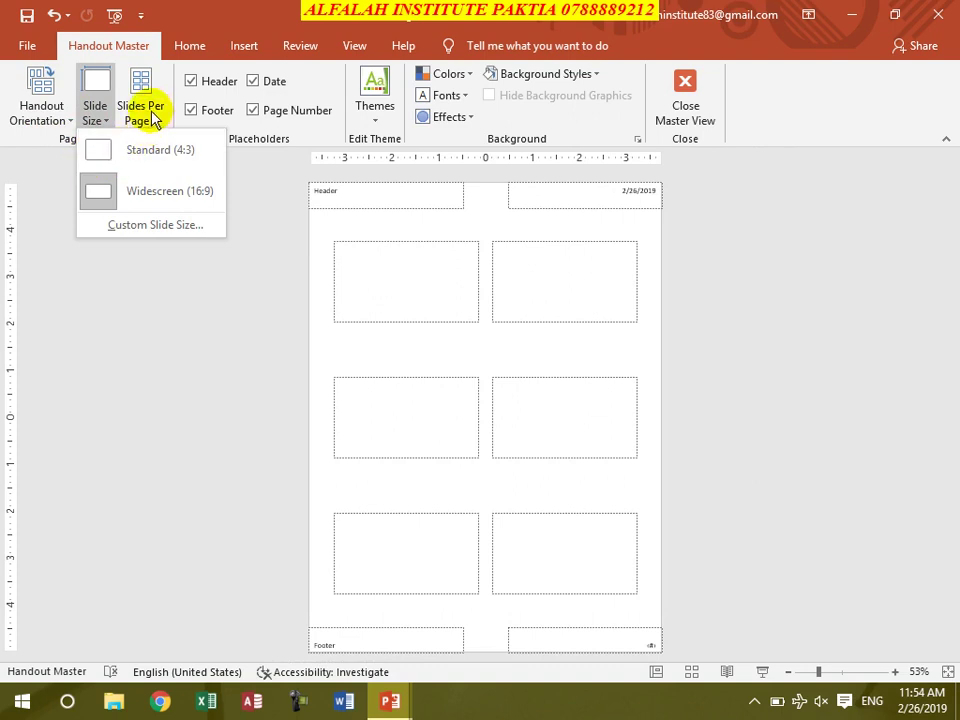
- Set the handout to 2 slides per page
click(142, 112)
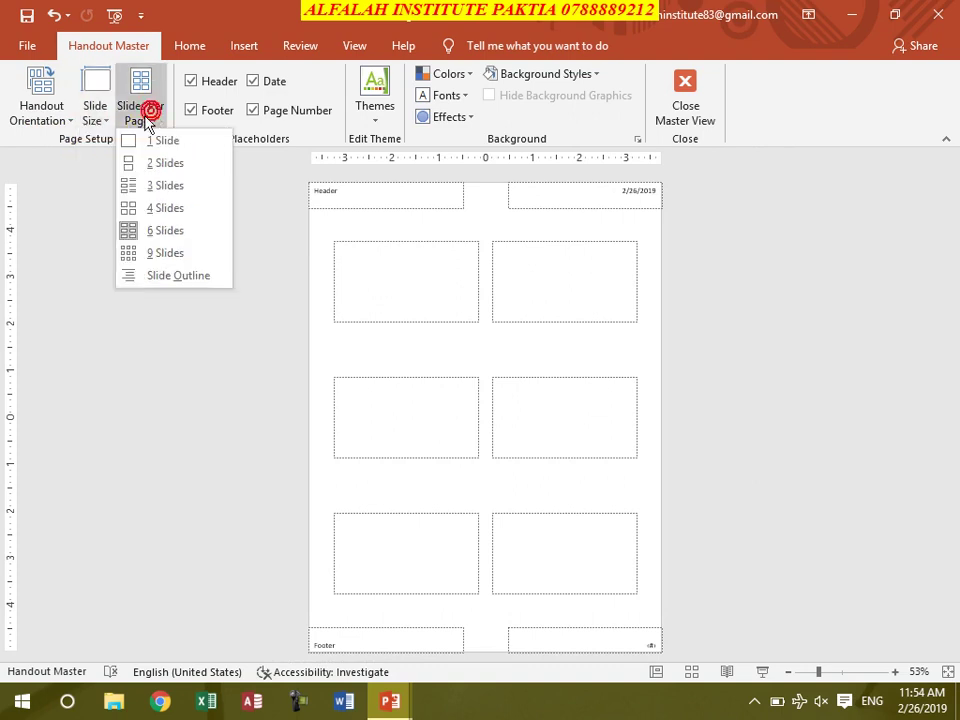
click(161, 210)
click(152, 118)
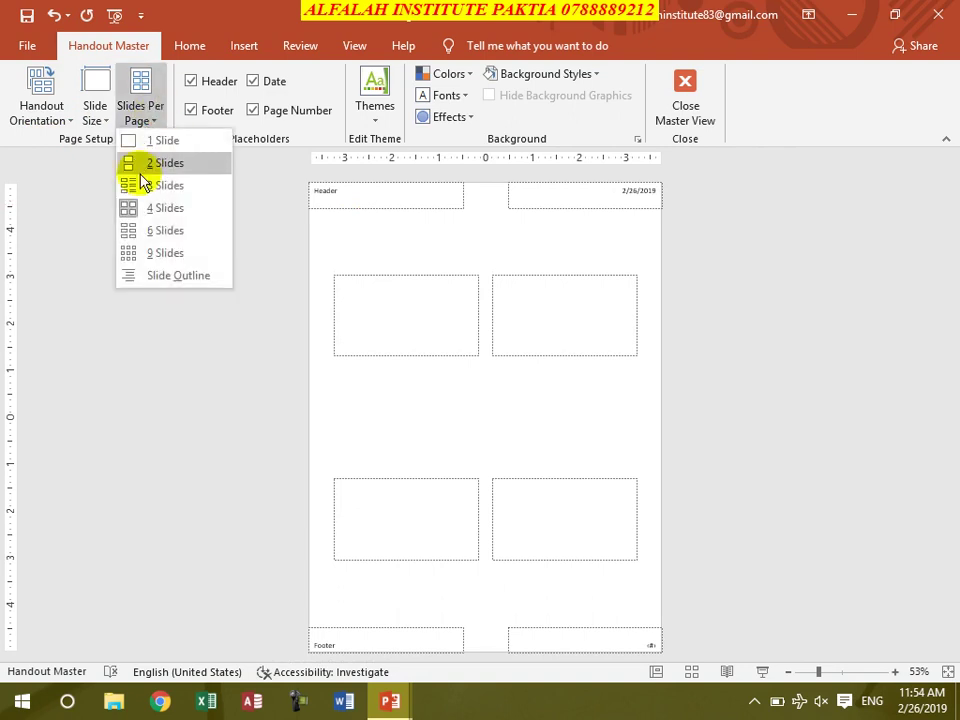
click(153, 164)
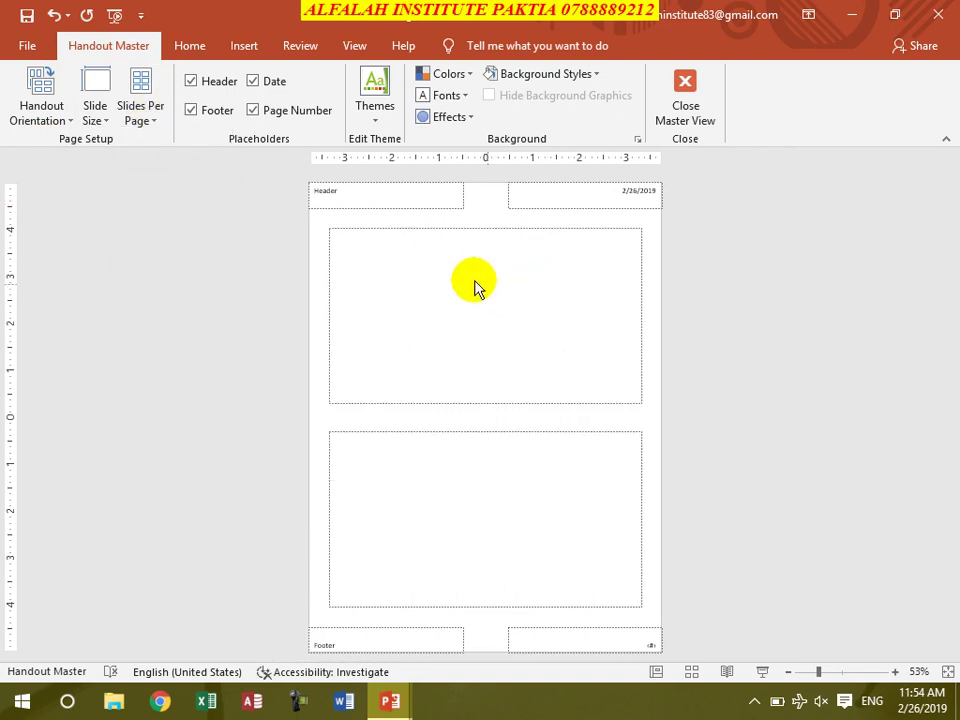
- Toggle the footer, date and page number placeholders, then close the handout master
click(193, 111)
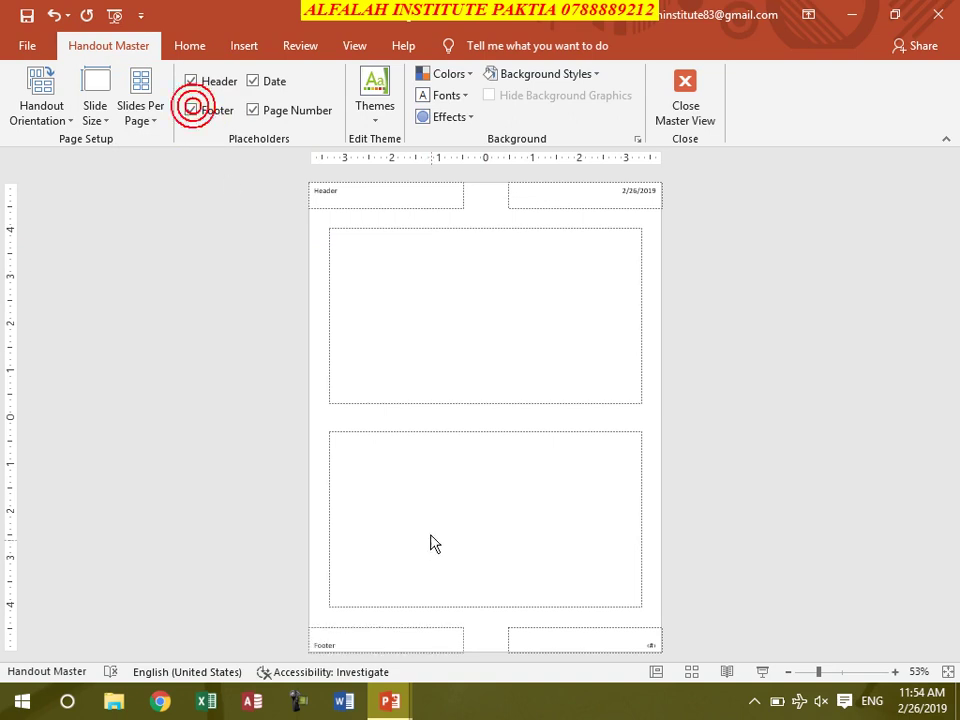
click(256, 84)
click(255, 83)
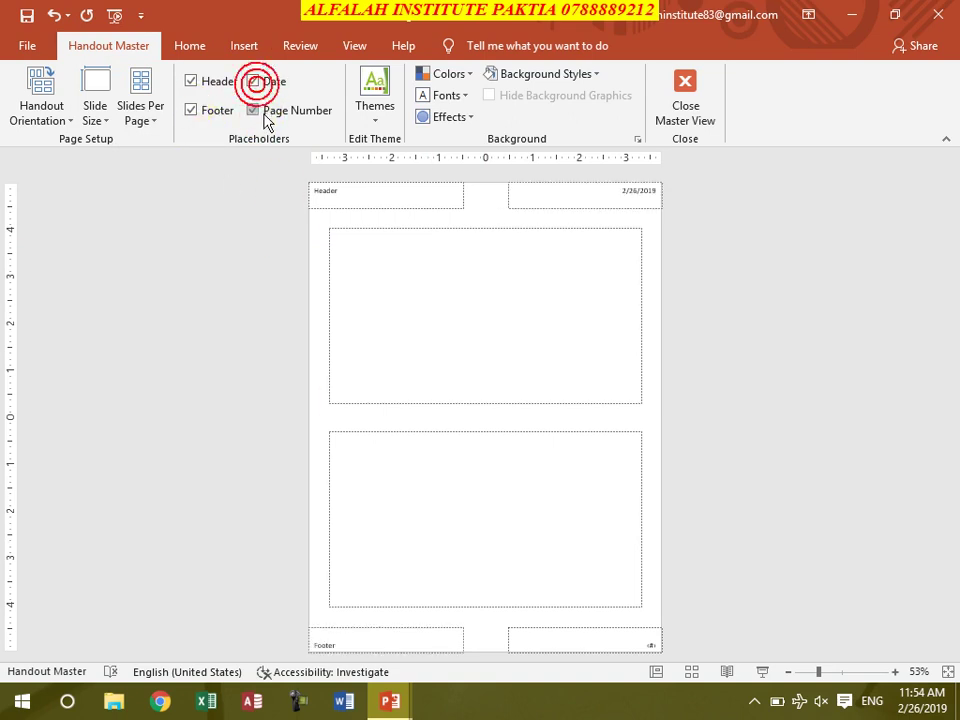
click(262, 113)
click(380, 119)
click(380, 119)
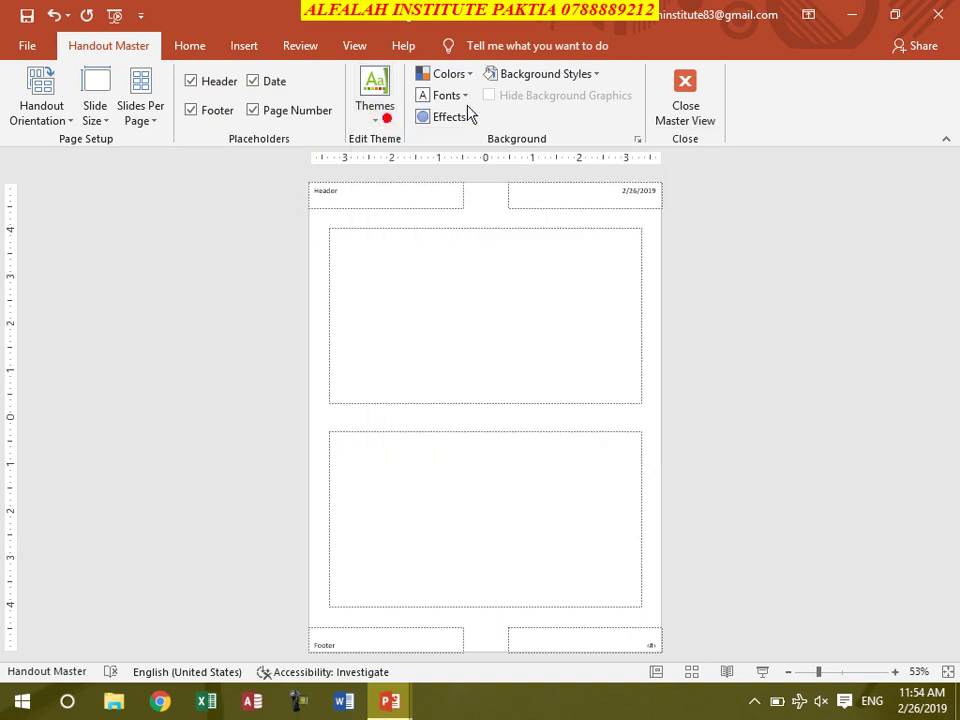
click(703, 114)
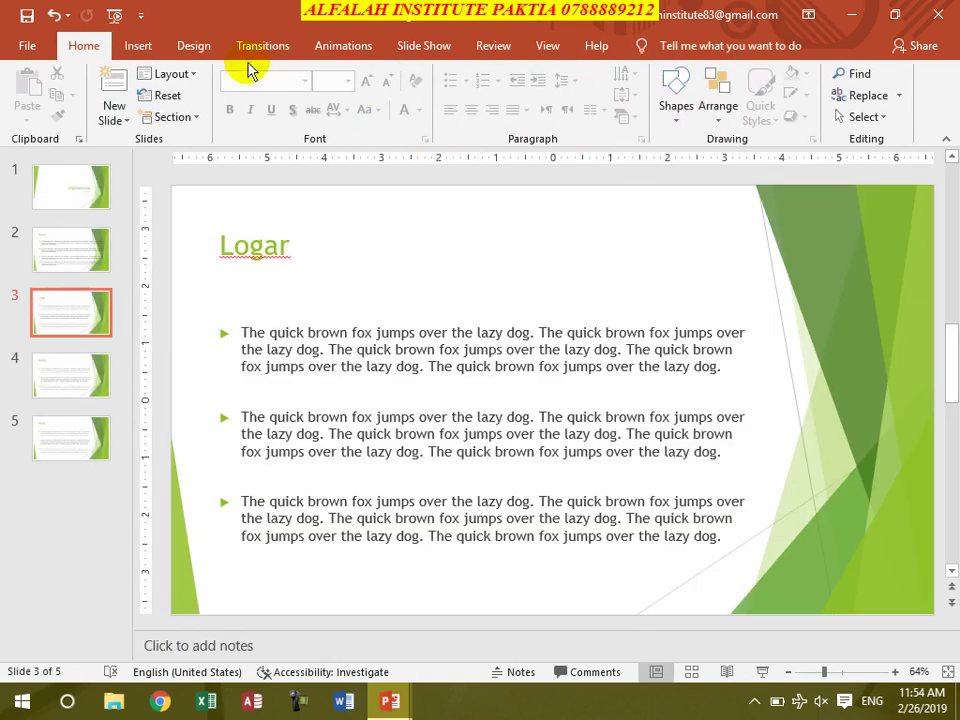
- Open the Notes Master and check its orientation and slide size options unchanged
click(547, 50)
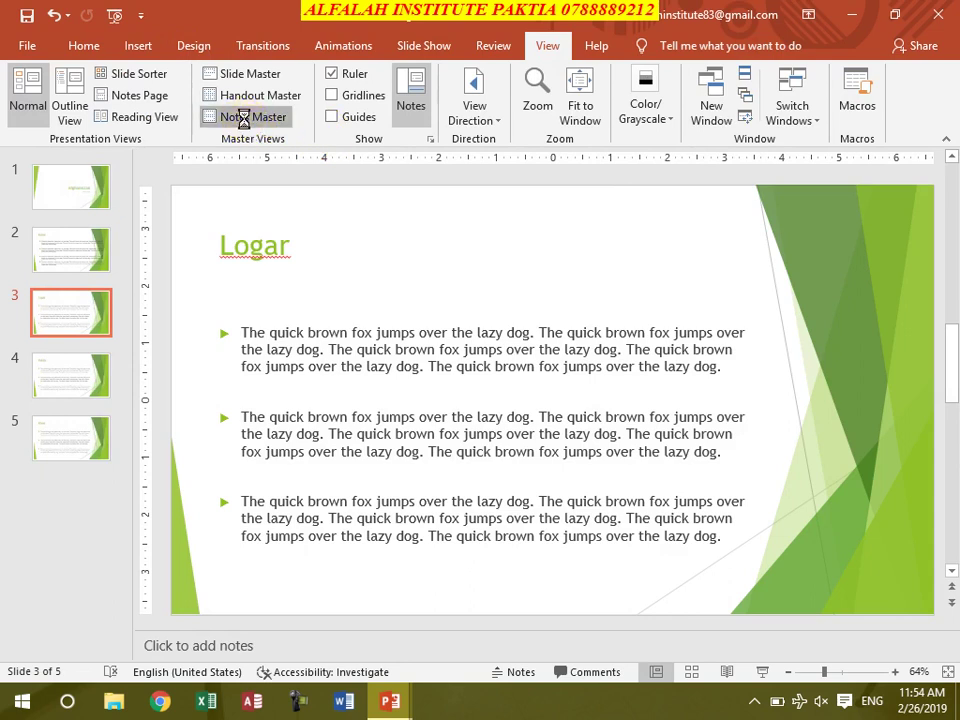
click(246, 120)
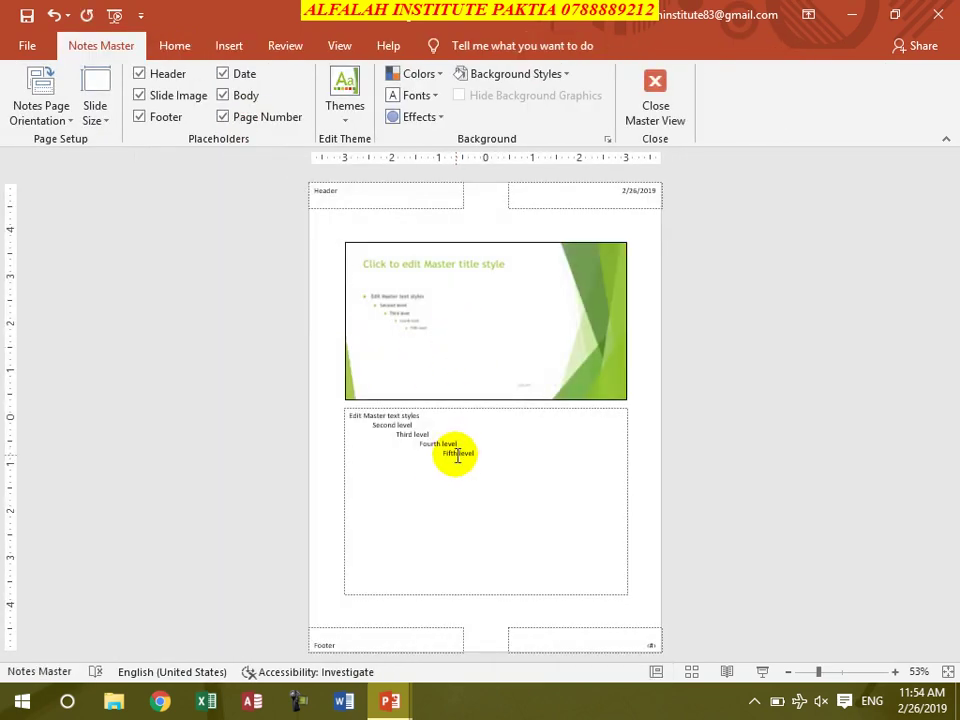
click(38, 116)
click(93, 116)
click(94, 116)
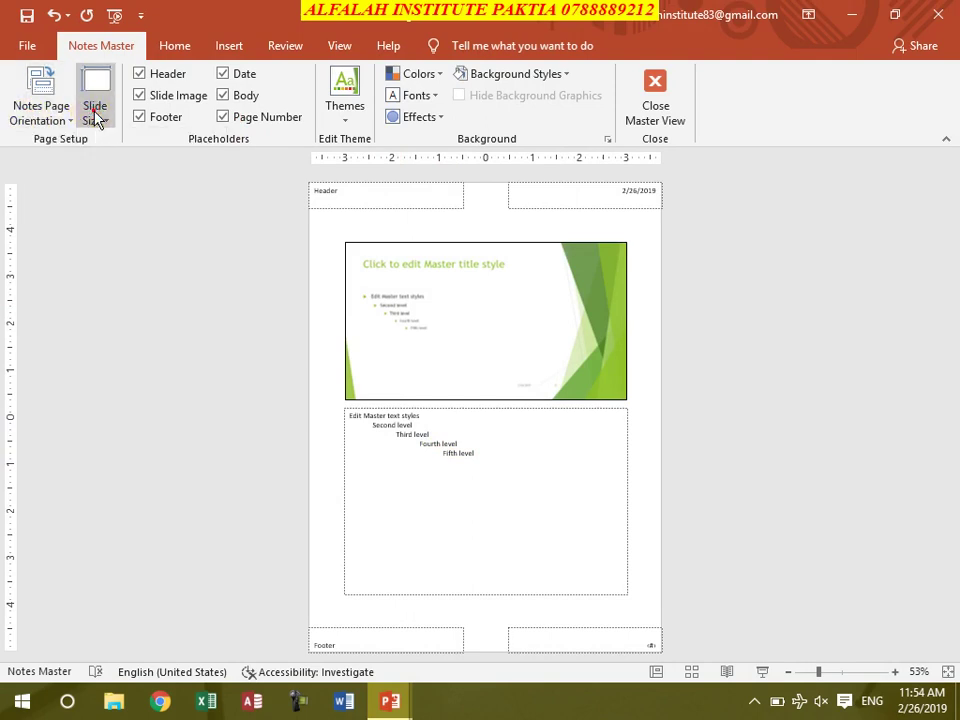
- Keep the Body and page number placeholders on the notes page, leaving the theme unchanged
click(224, 95)
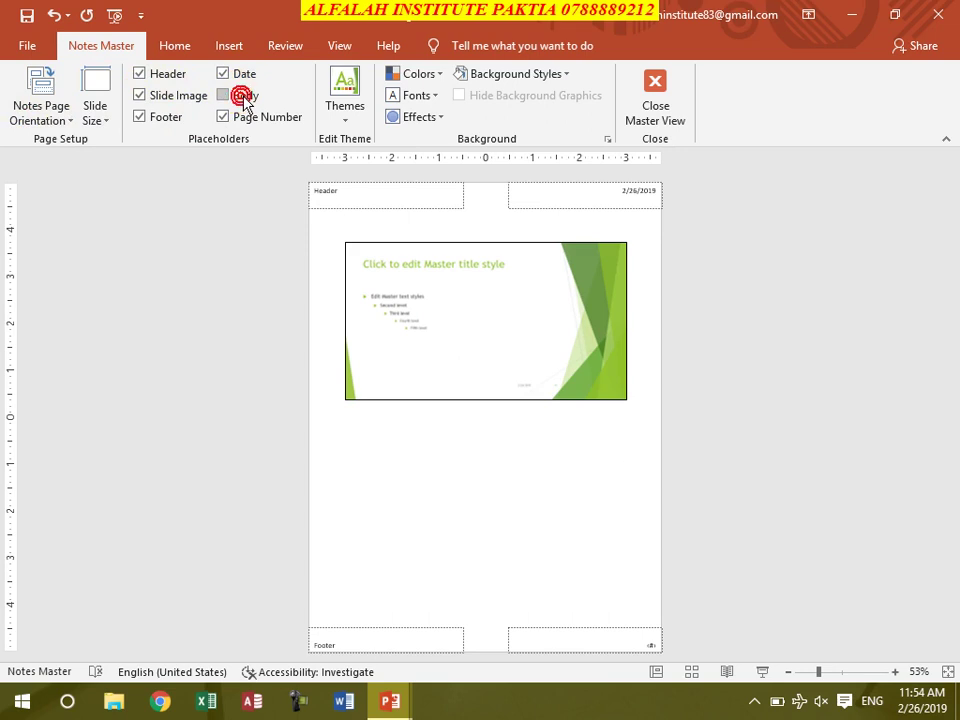
click(245, 97)
click(244, 117)
click(362, 120)
click(656, 116)
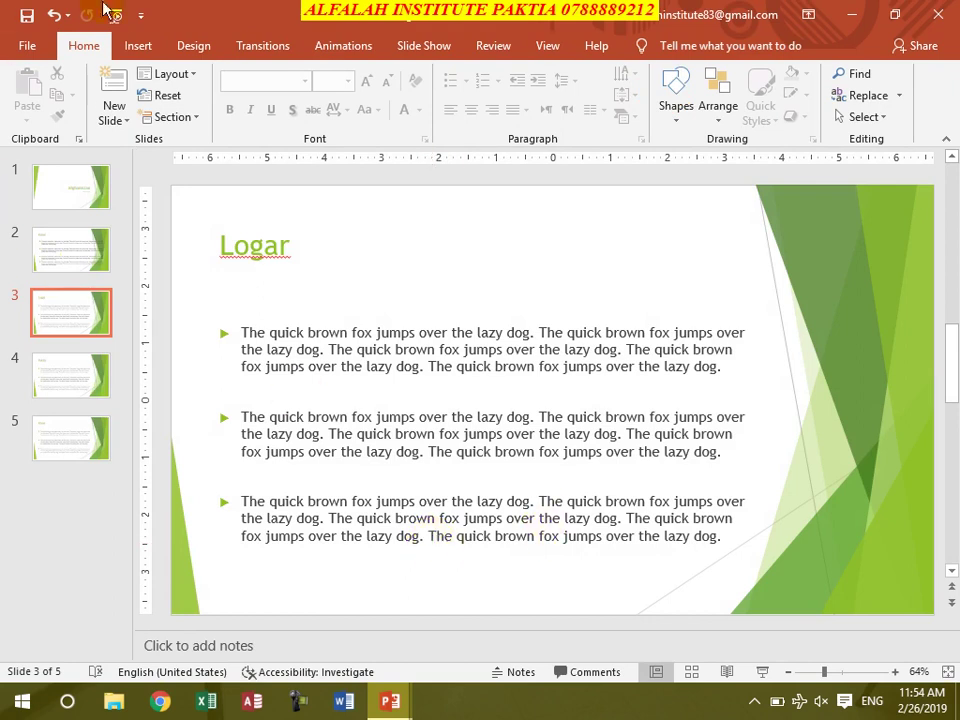
- Close the Logar and Afghanistan presentations with Ctrl+W, choosing Don't Save
click(142, 15)
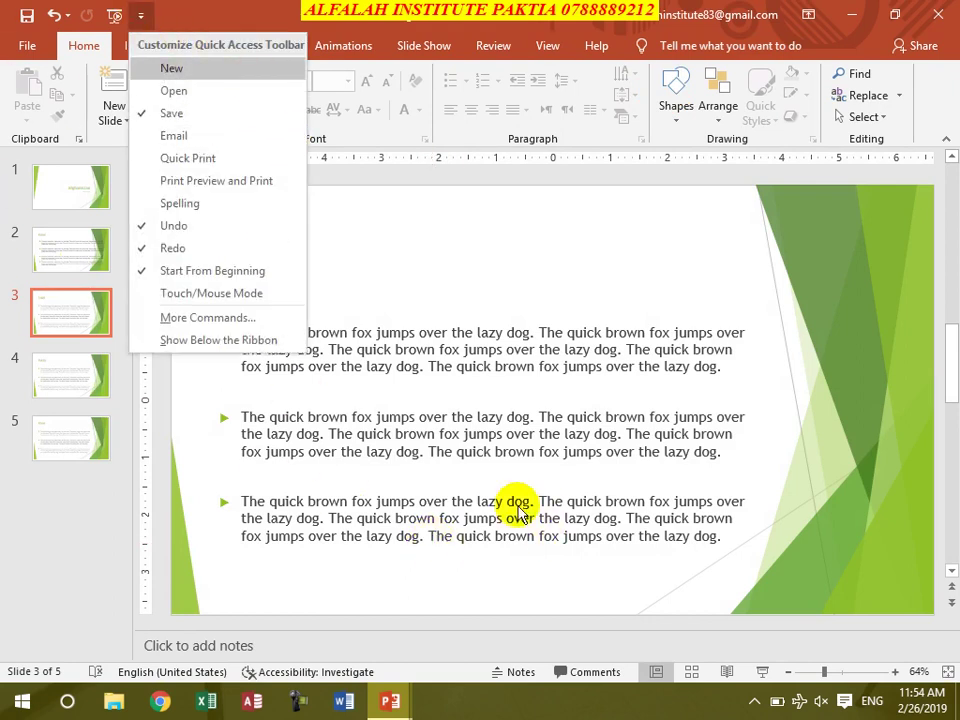
click(594, 513)
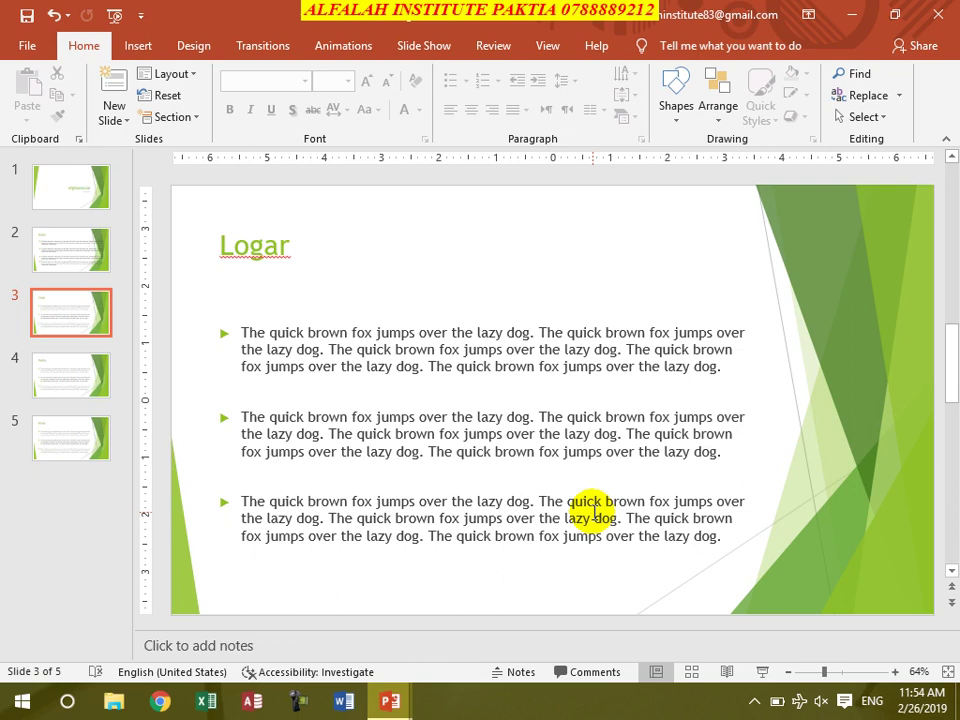
key(ctrl+w)
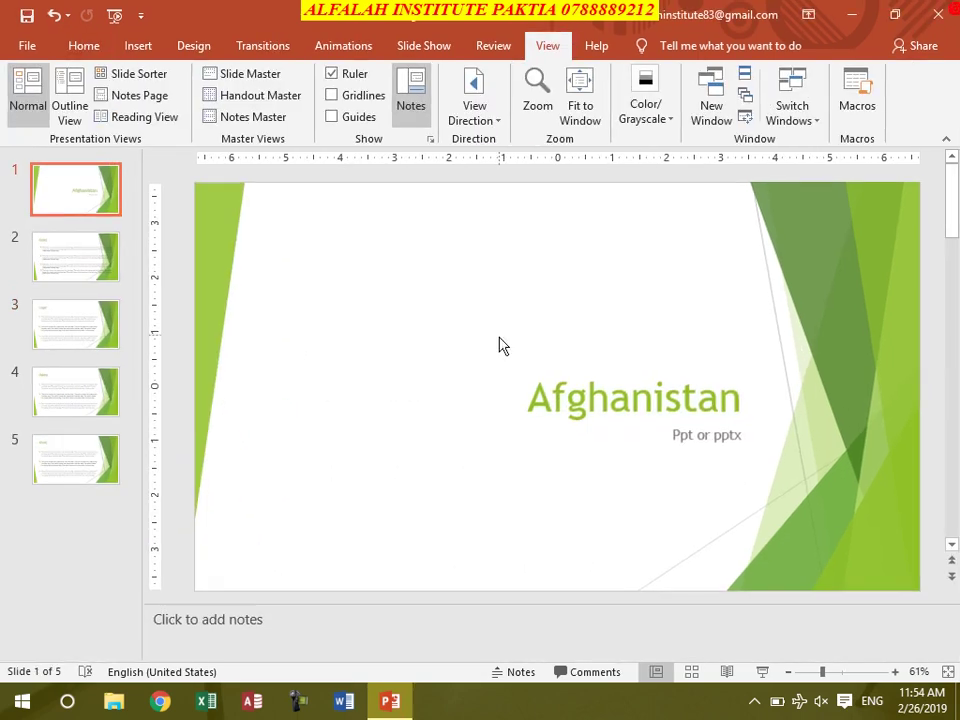
key(ctrl+w)
click(488, 376)
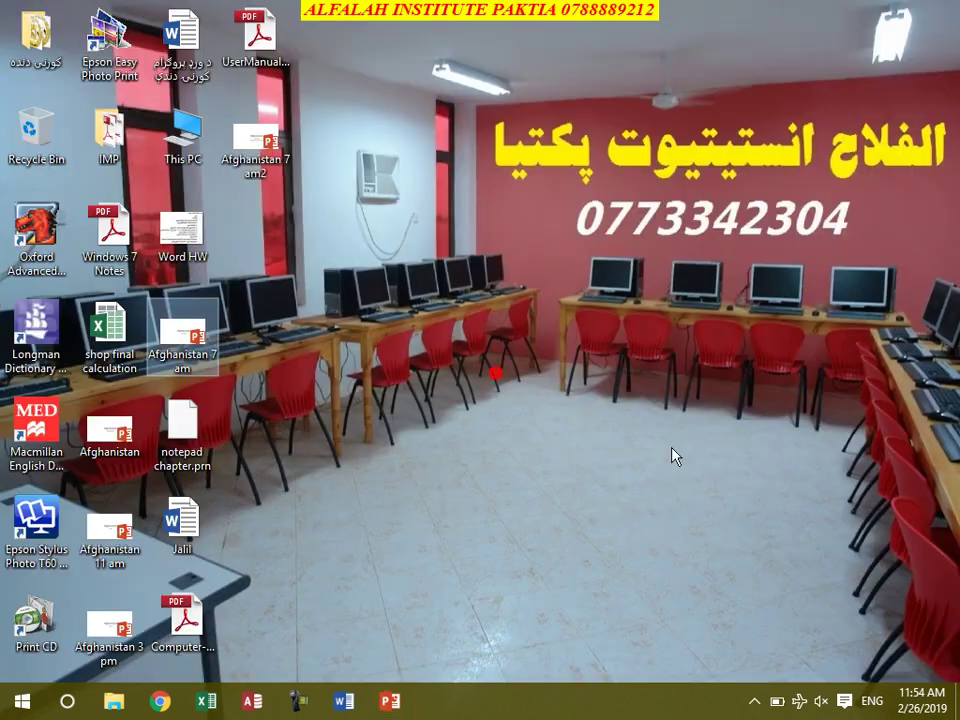